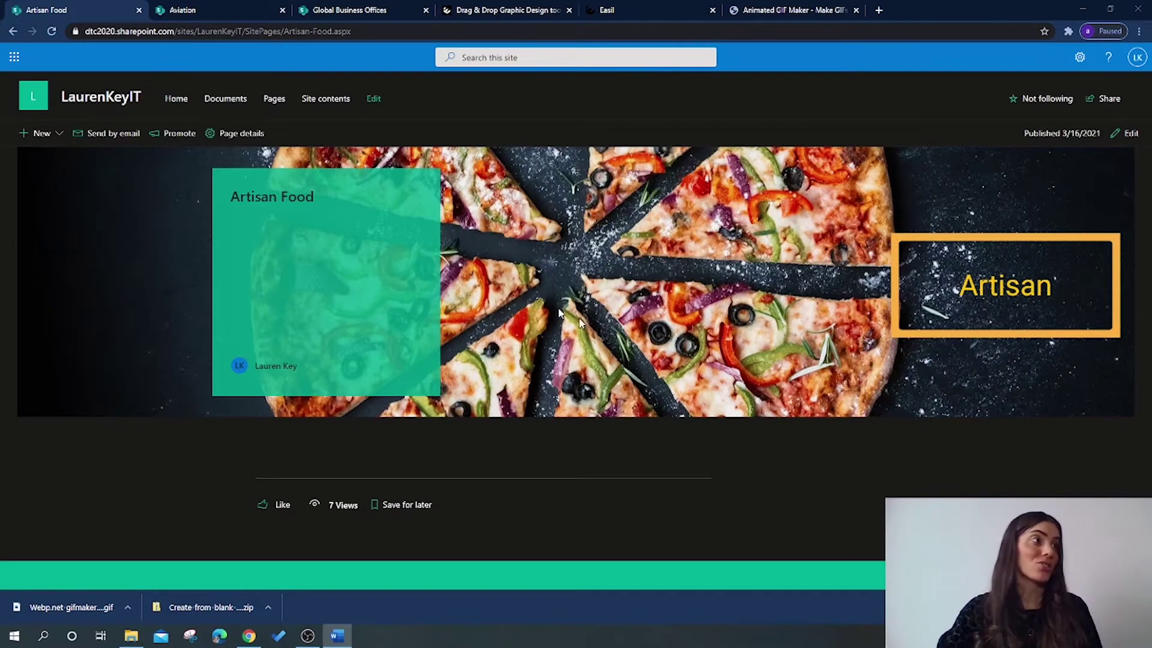
- Review the Aviation and Global Business Offices SharePoint banners, then switch to the Easil site
click(252, 16)
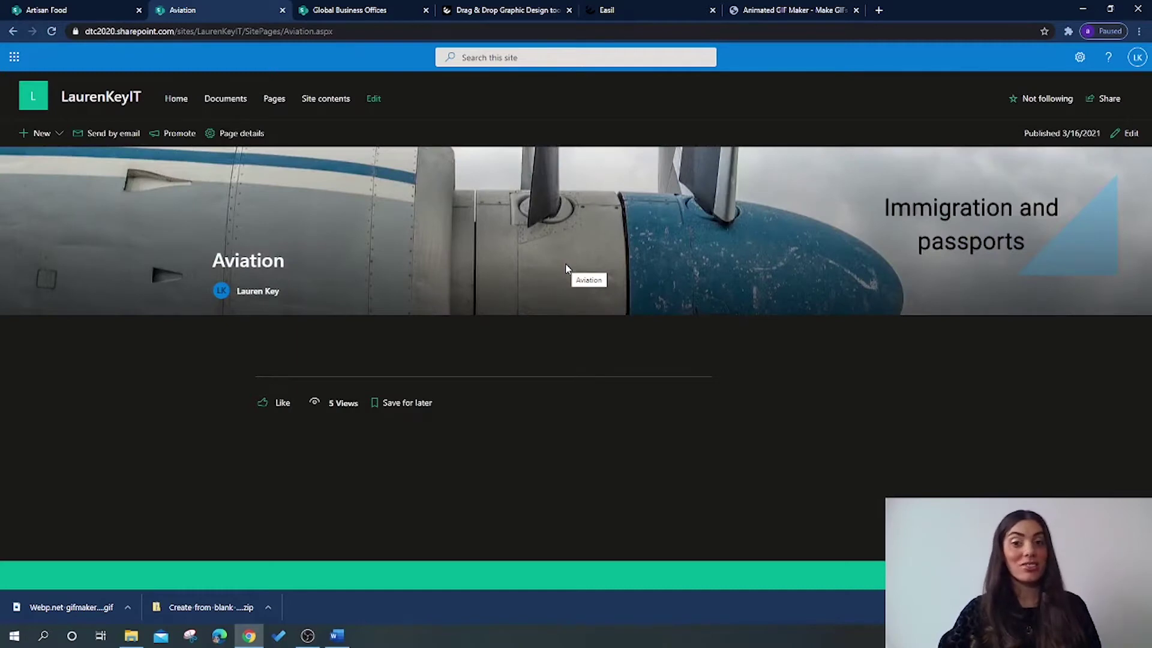
click(347, 11)
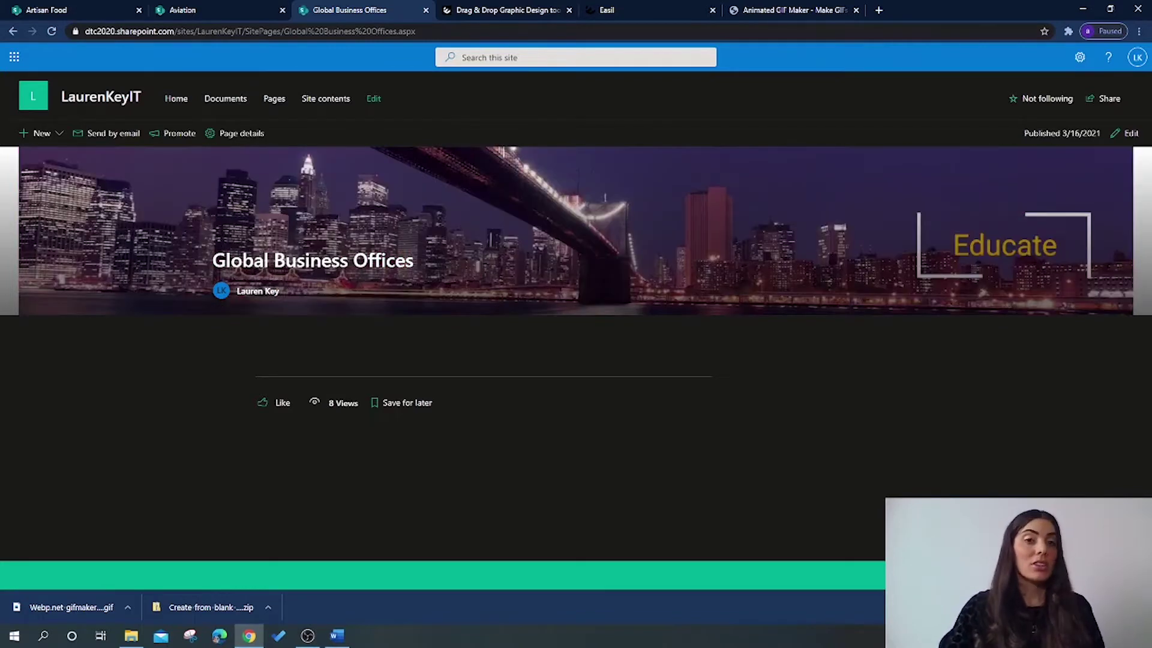
click(512, 9)
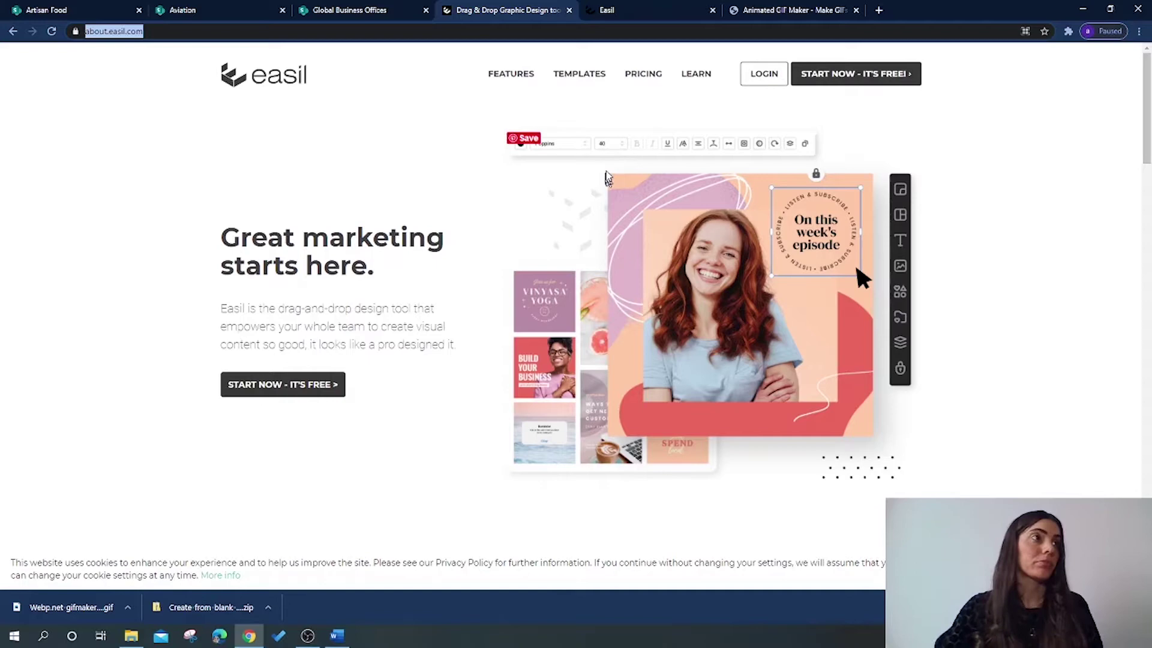
click(751, 13)
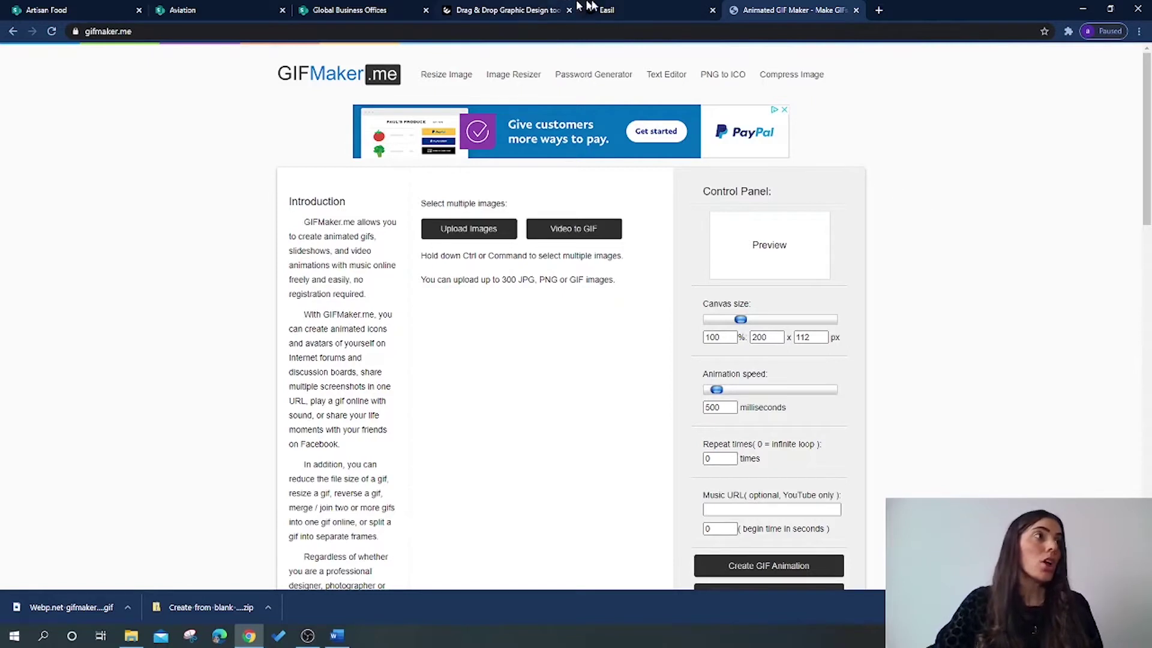
- Return to the Easil My Workspace tab with the Sharepoint Training folder
click(606, 10)
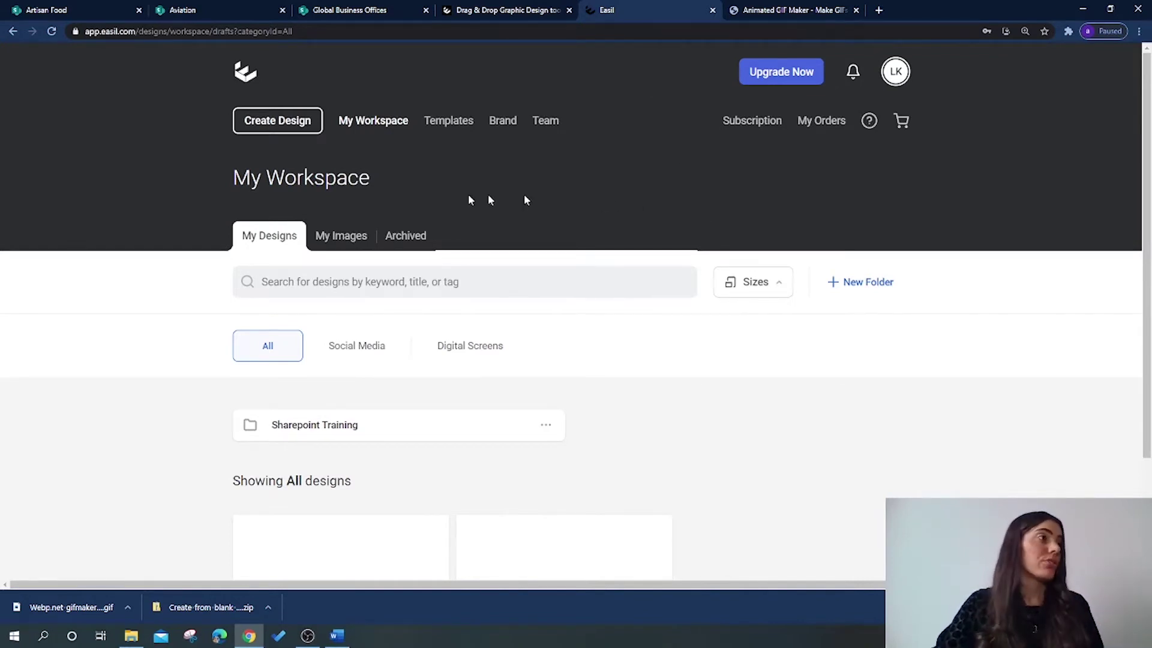
- Start a blank Landscape TV (Full HD) 1920 x 1080 design from the template catalogue
click(295, 127)
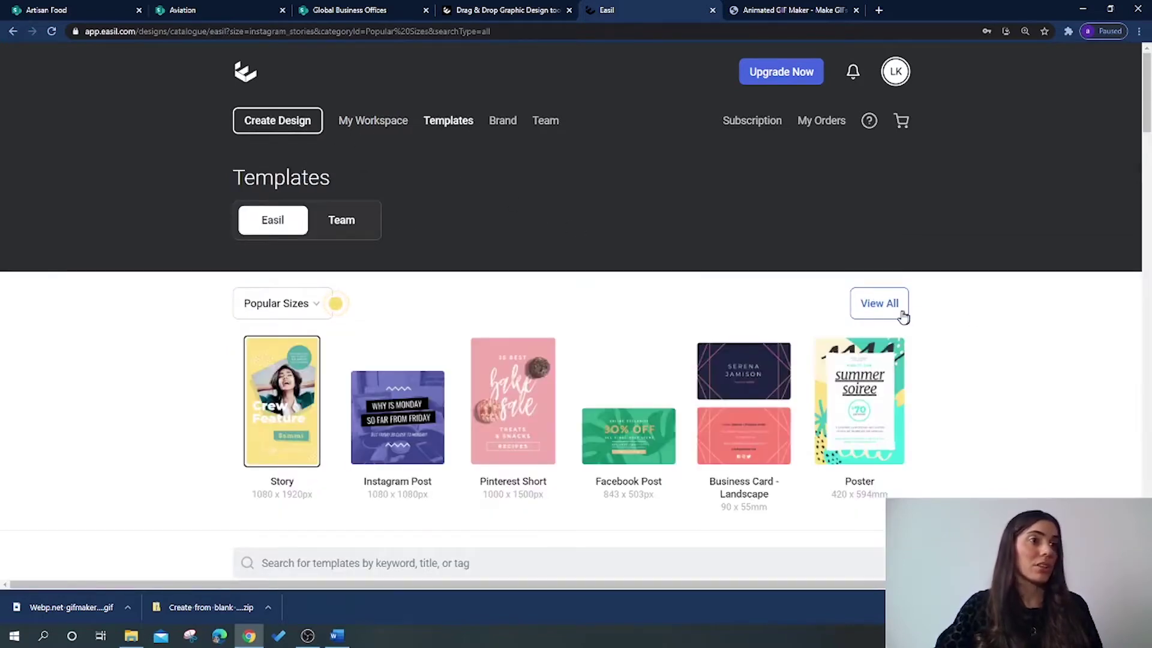
click(903, 313)
scroll(881, 323, down, 3)
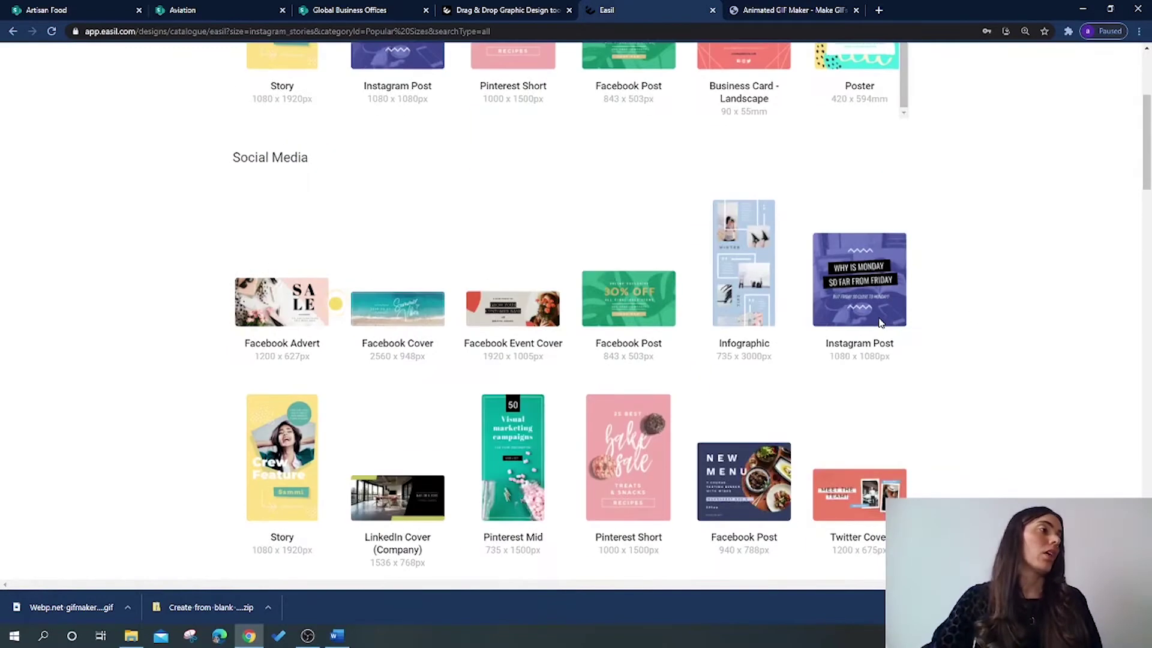
scroll(879, 328, down, 3)
scroll(877, 337, down, 2)
scroll(873, 342, down, 4)
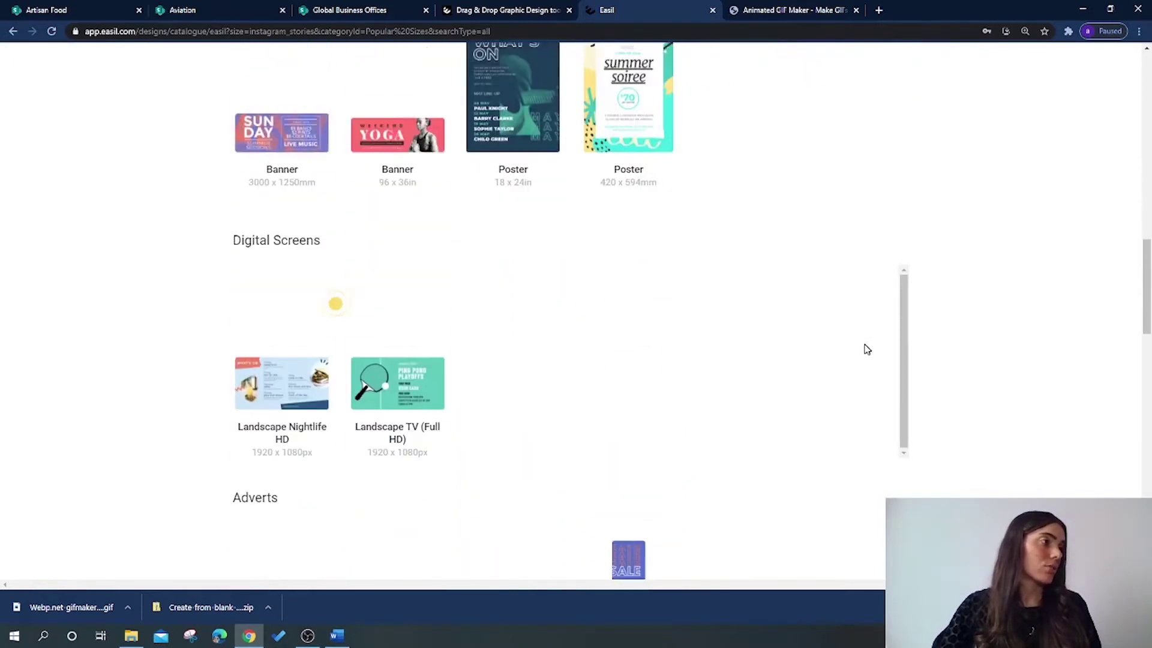
scroll(867, 348, down, 2)
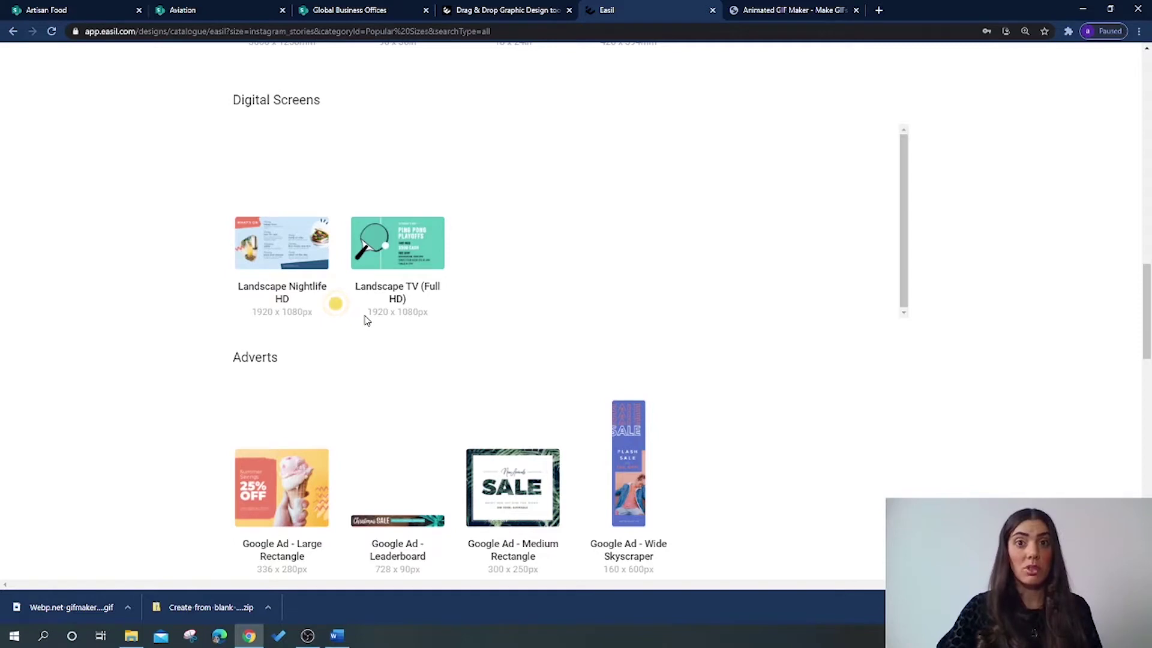
click(392, 260)
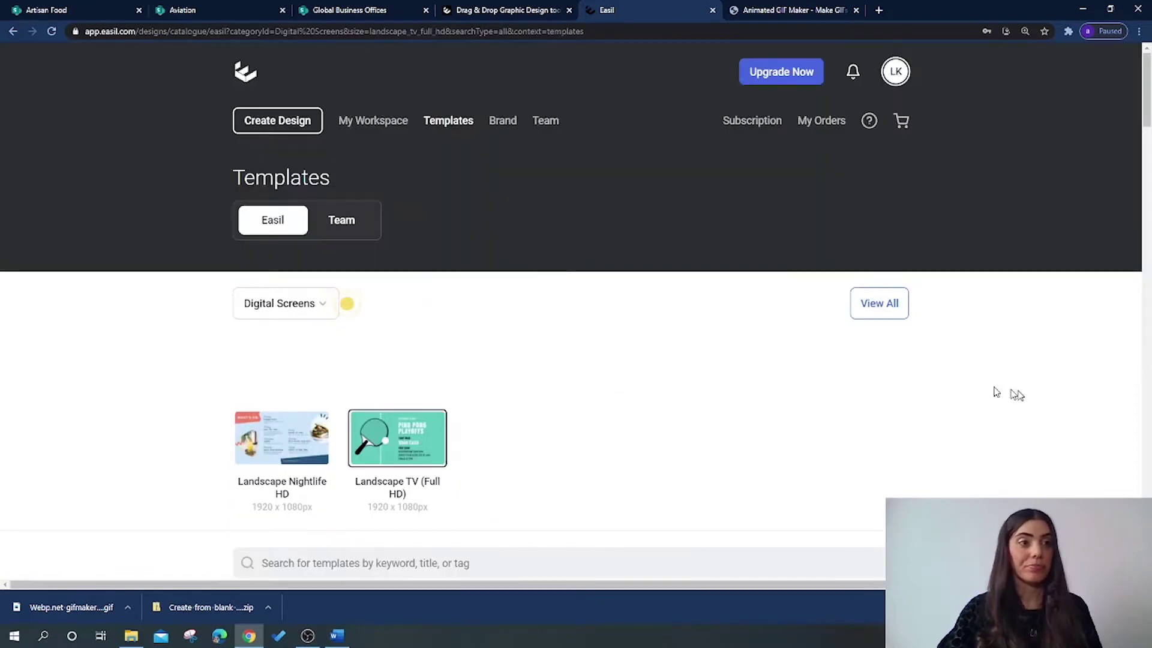
scroll(640, 386, down, 4)
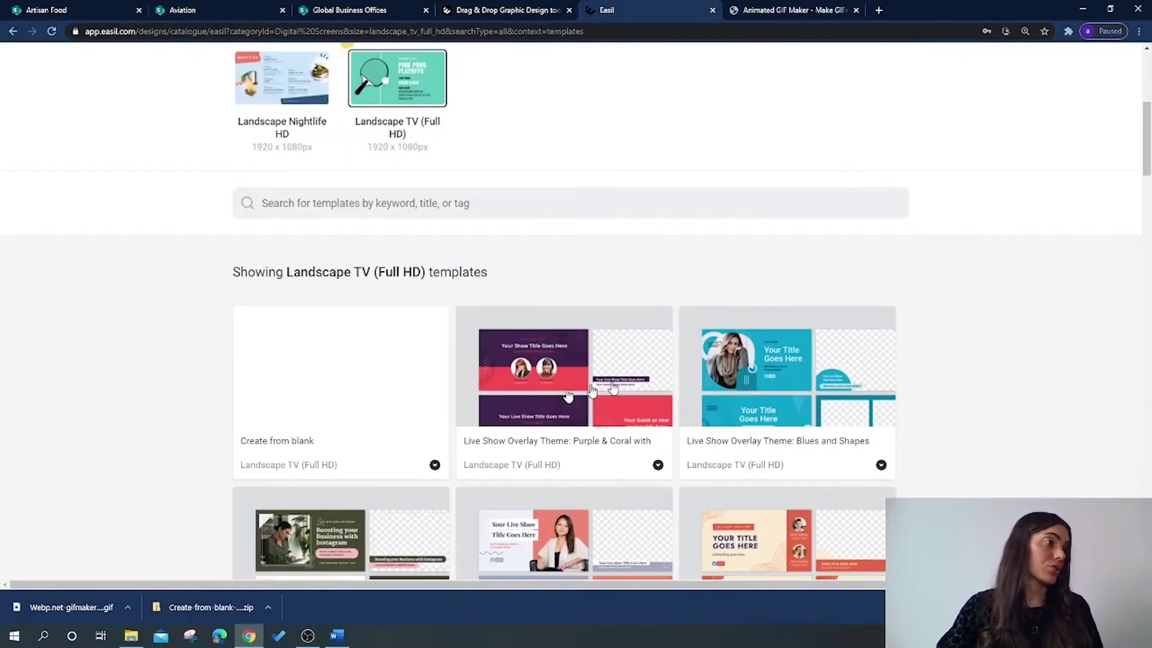
click(372, 391)
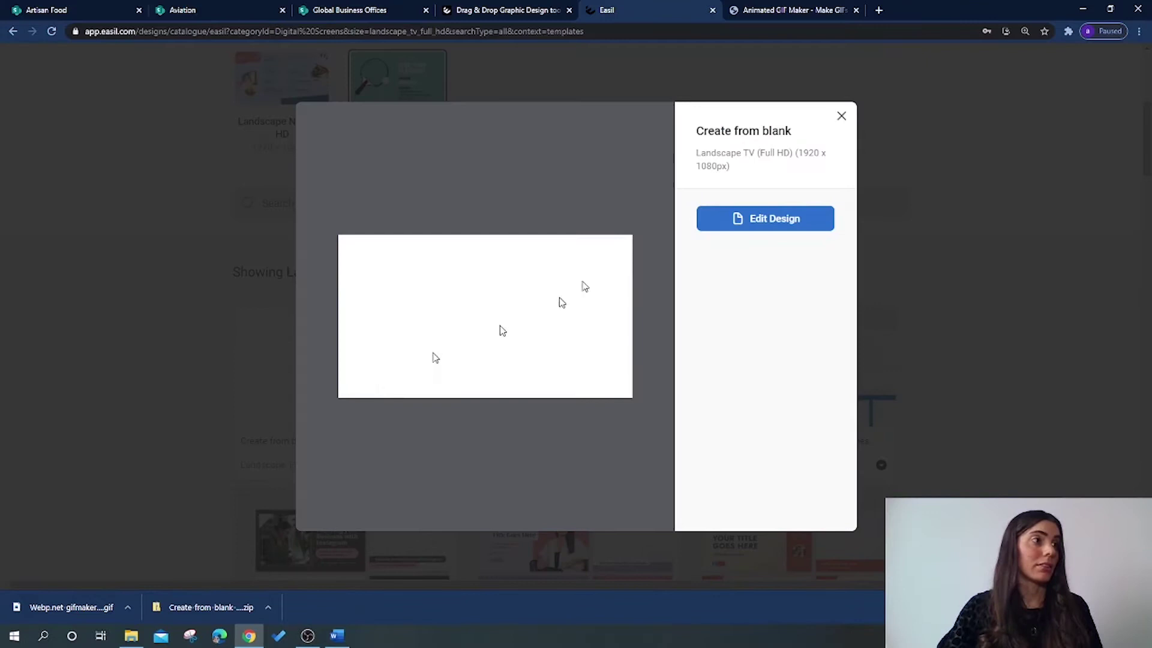
- Open the blank design in the editor and show My Images with the artisan cookery photos
click(725, 220)
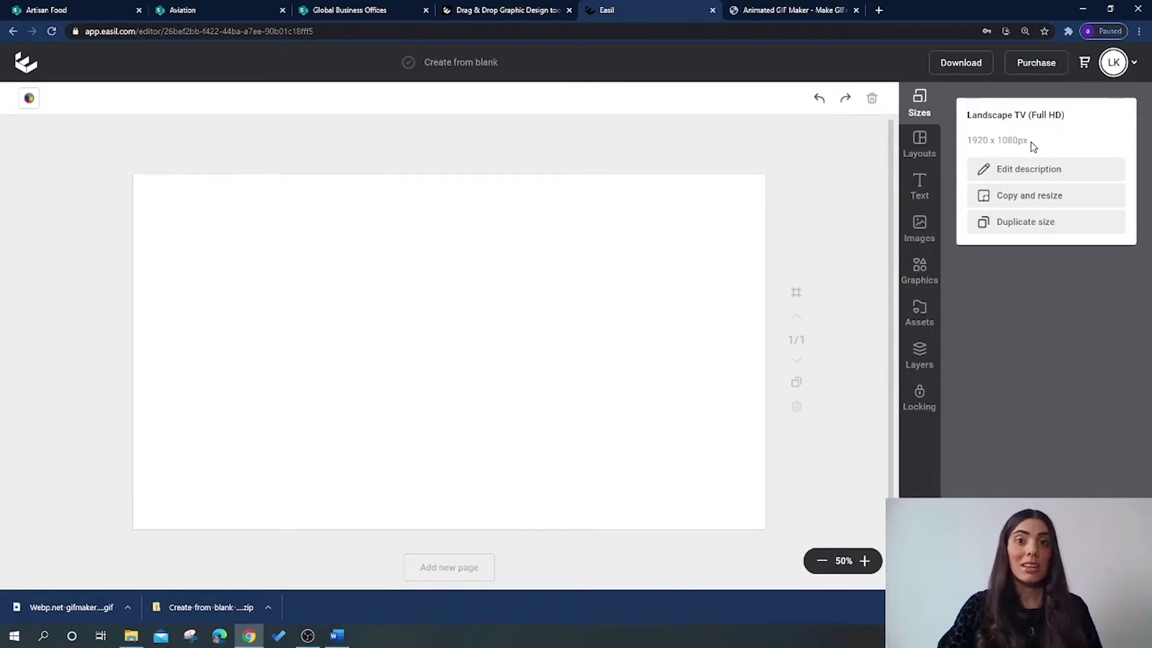
click(919, 230)
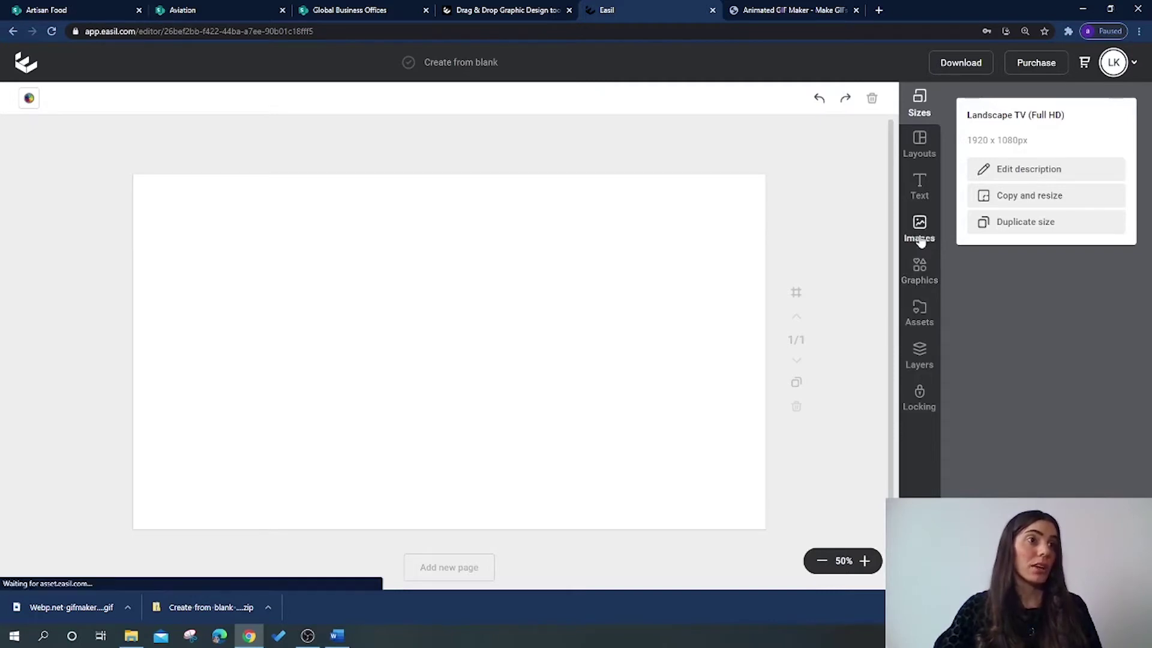
click(1034, 117)
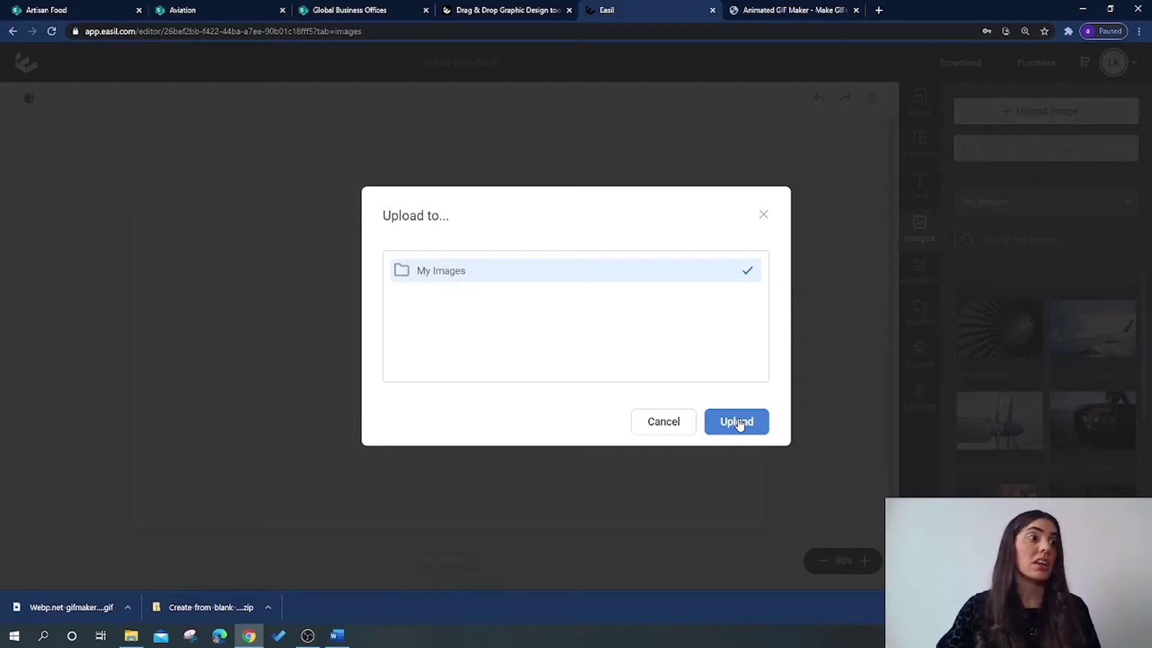
click(671, 431)
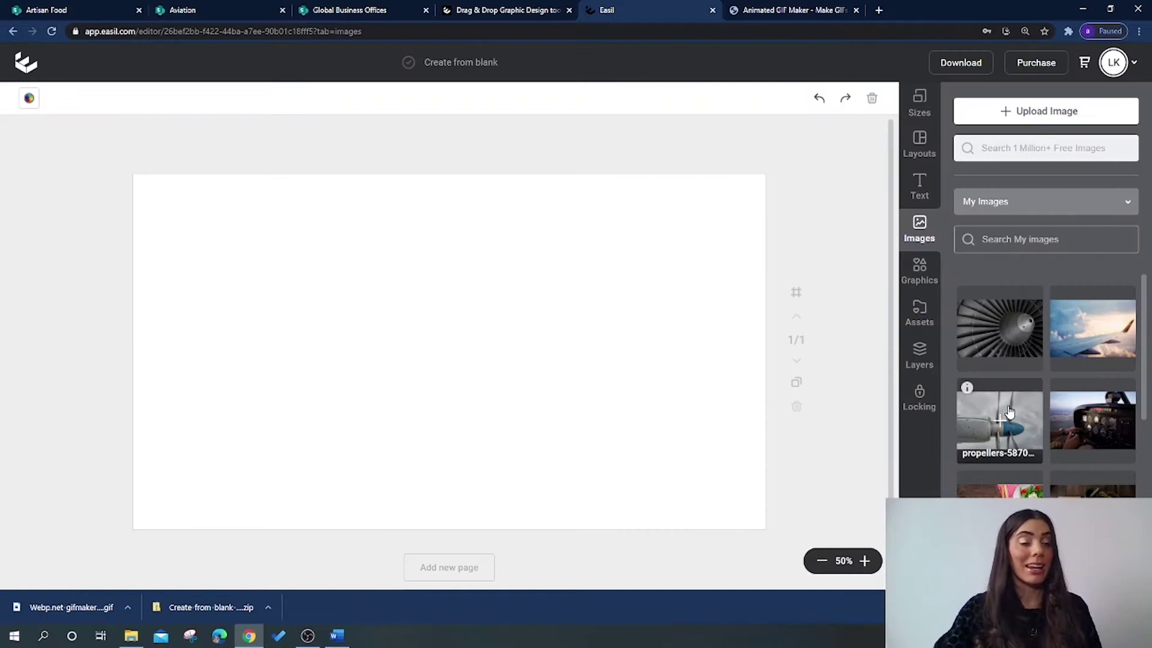
scroll(1005, 392, down, 5)
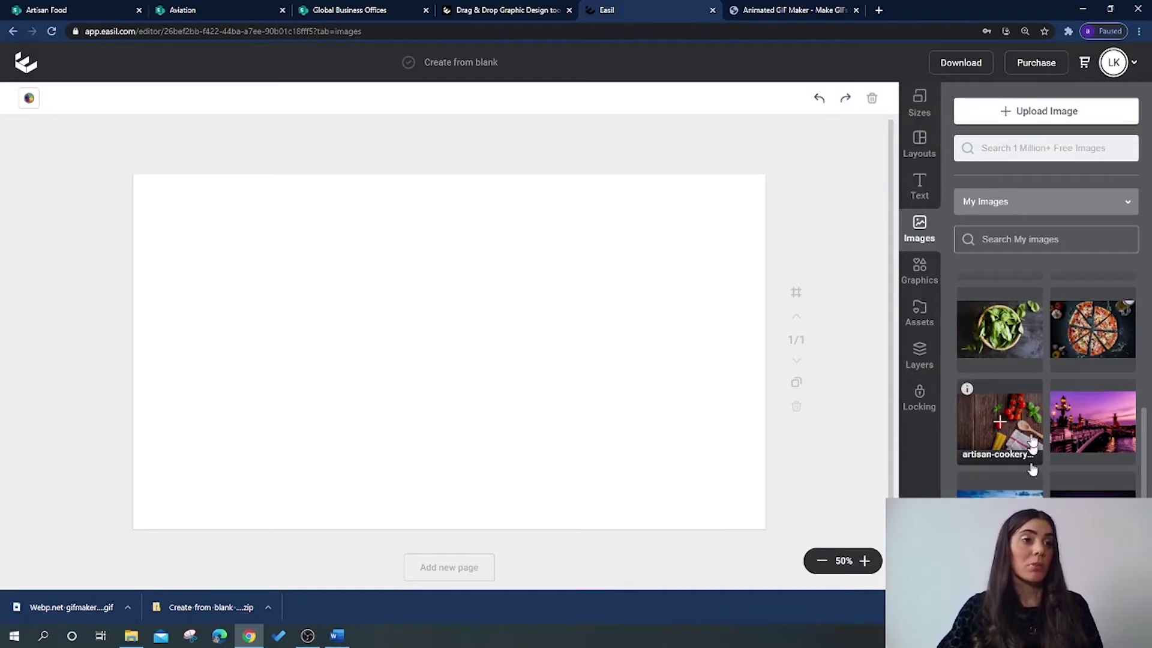
mouse_move(999, 329)
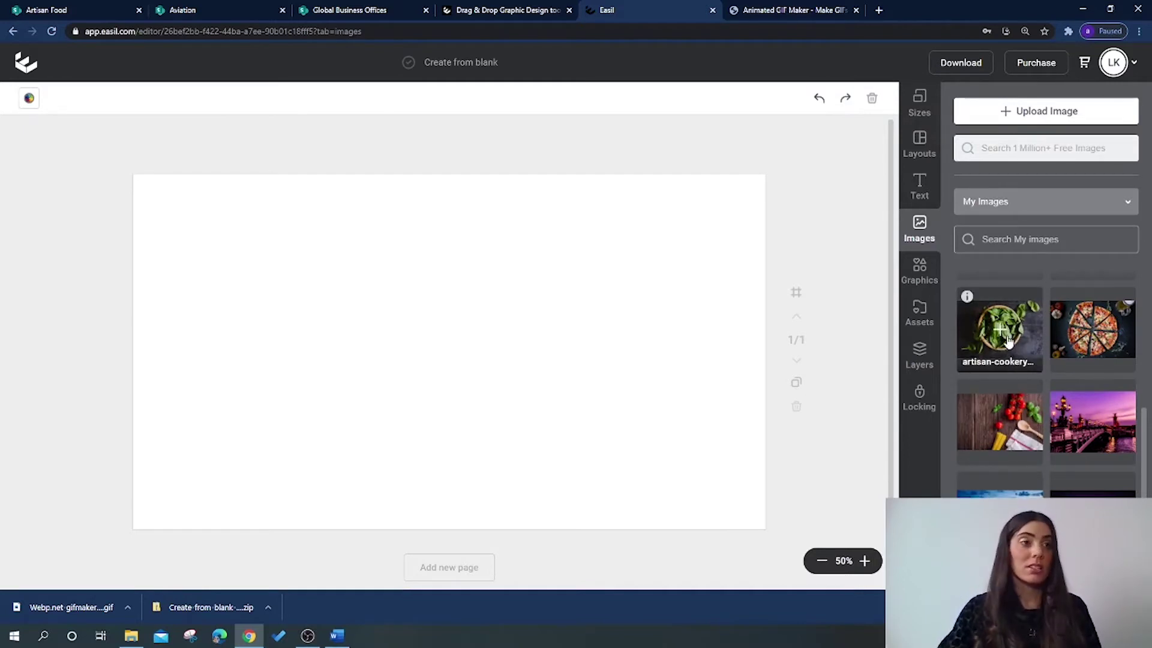
- Place the spinach bowl photo at the top-left and enlarge it to cover the first page
click(1006, 341)
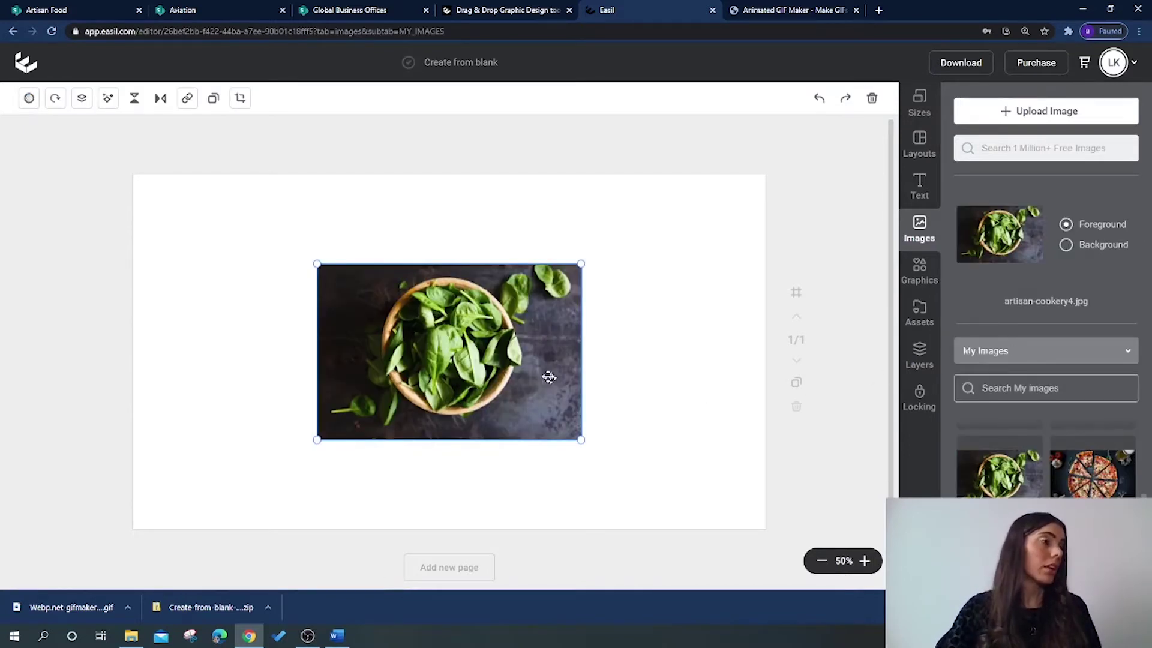
drag(538, 376, 350, 287)
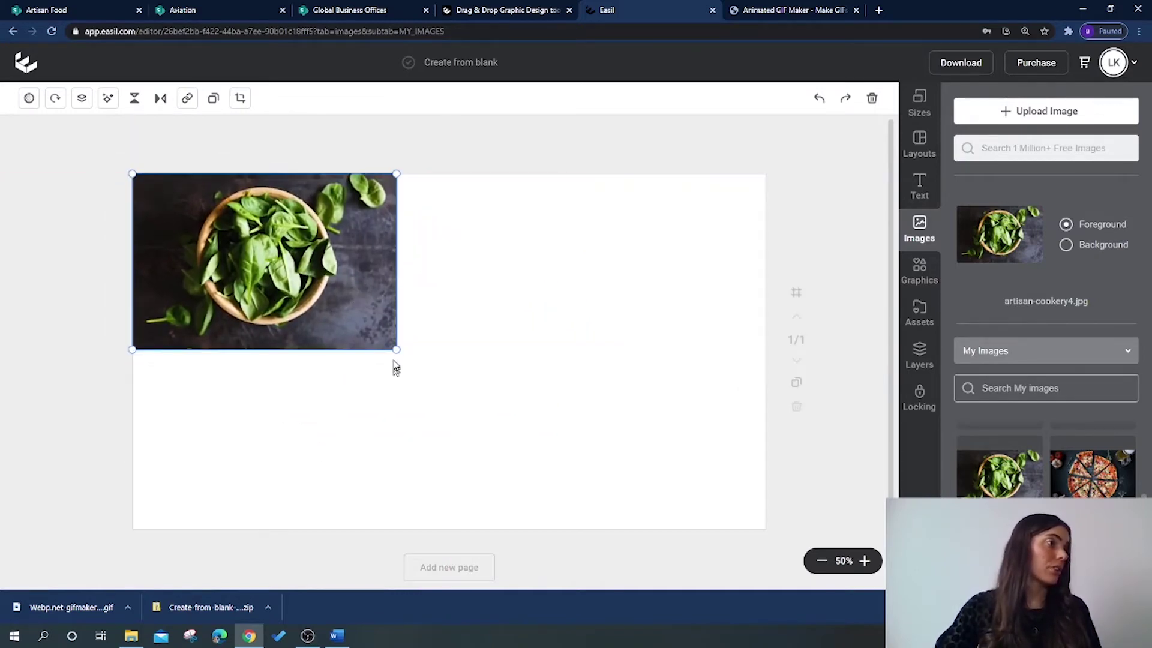
drag(398, 351, 794, 545)
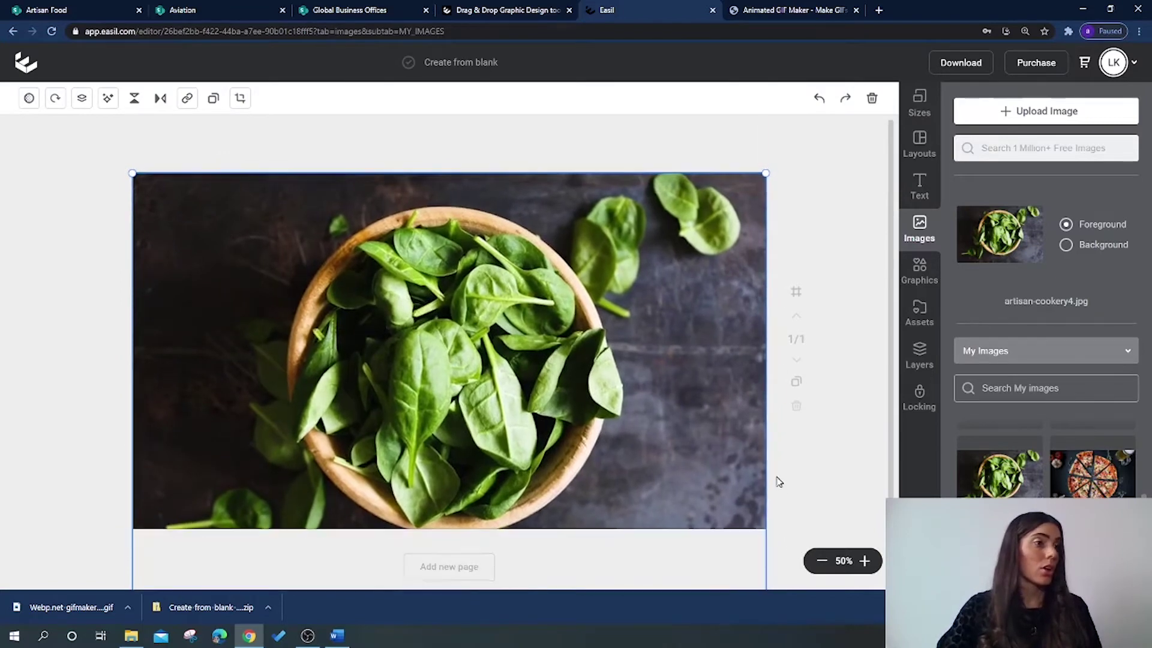
scroll(776, 480, down, 1)
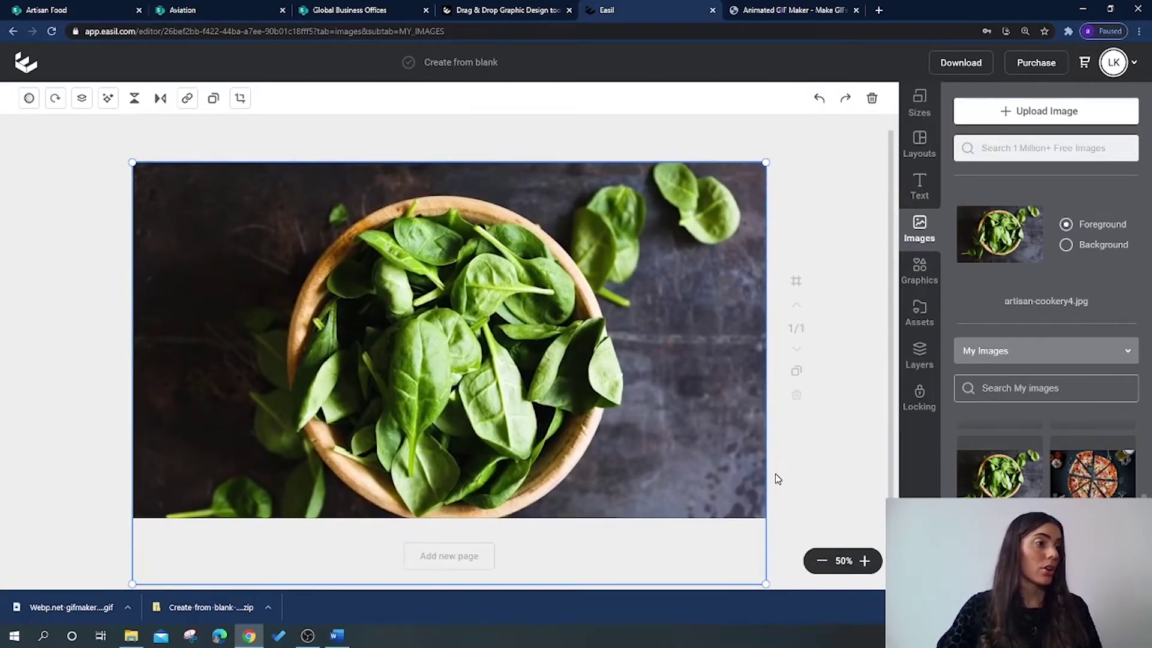
click(240, 101)
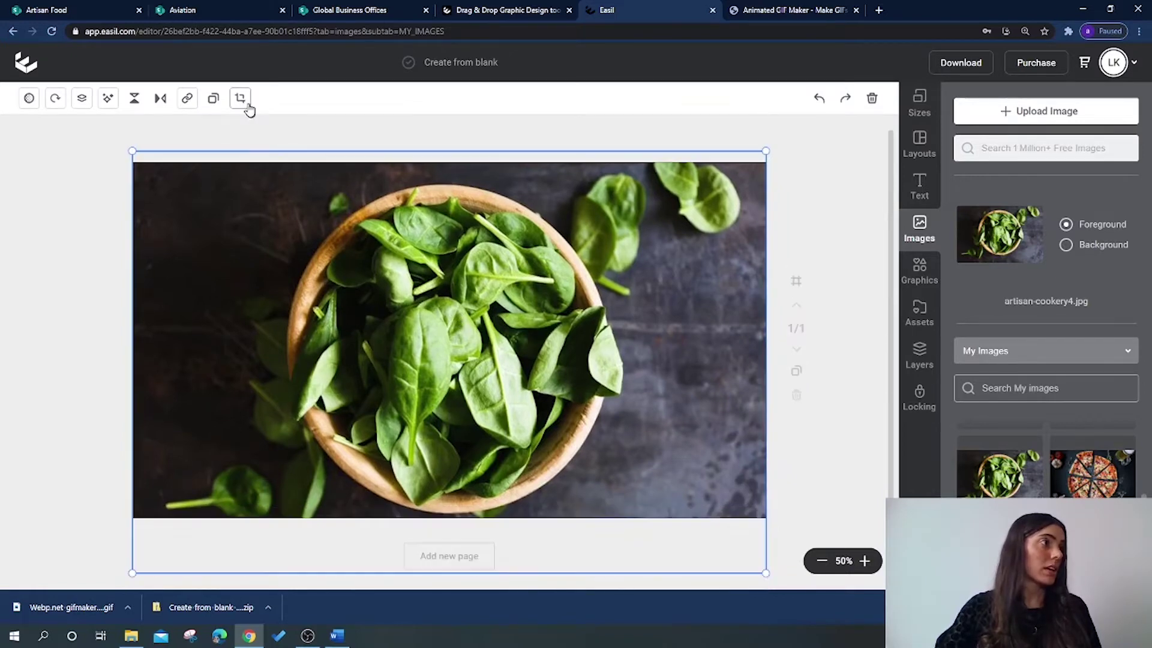
- Crop the spinach photo's bottom to the page edge and nudge it into alignment
click(240, 98)
mouse_move(763, 573)
mouse_down()
mouse_move(773, 503)
mouse_move(776, 513)
mouse_up()
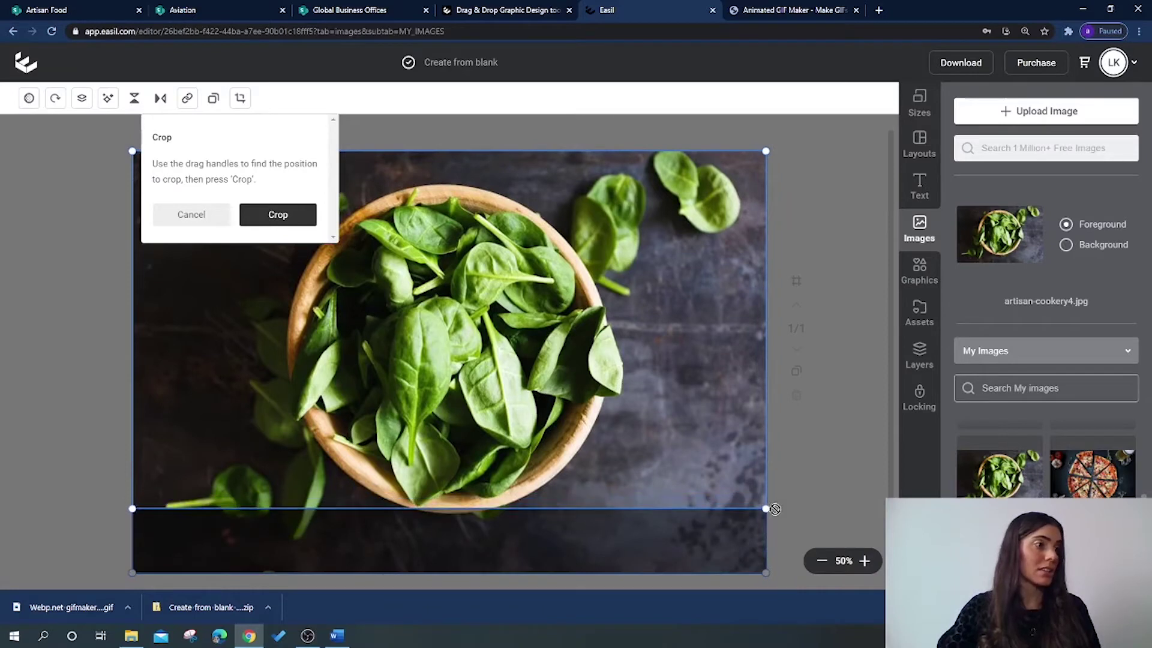
click(296, 219)
drag(440, 262, 444, 274)
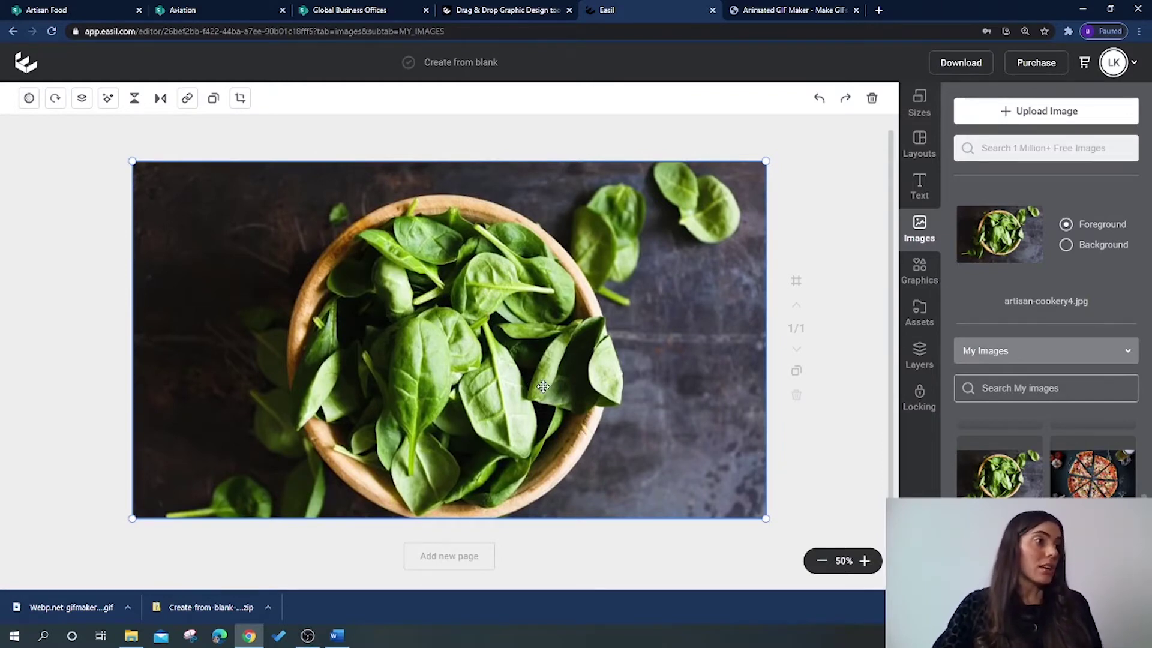
- Add a second page and fill it with the pizza photo
click(471, 572)
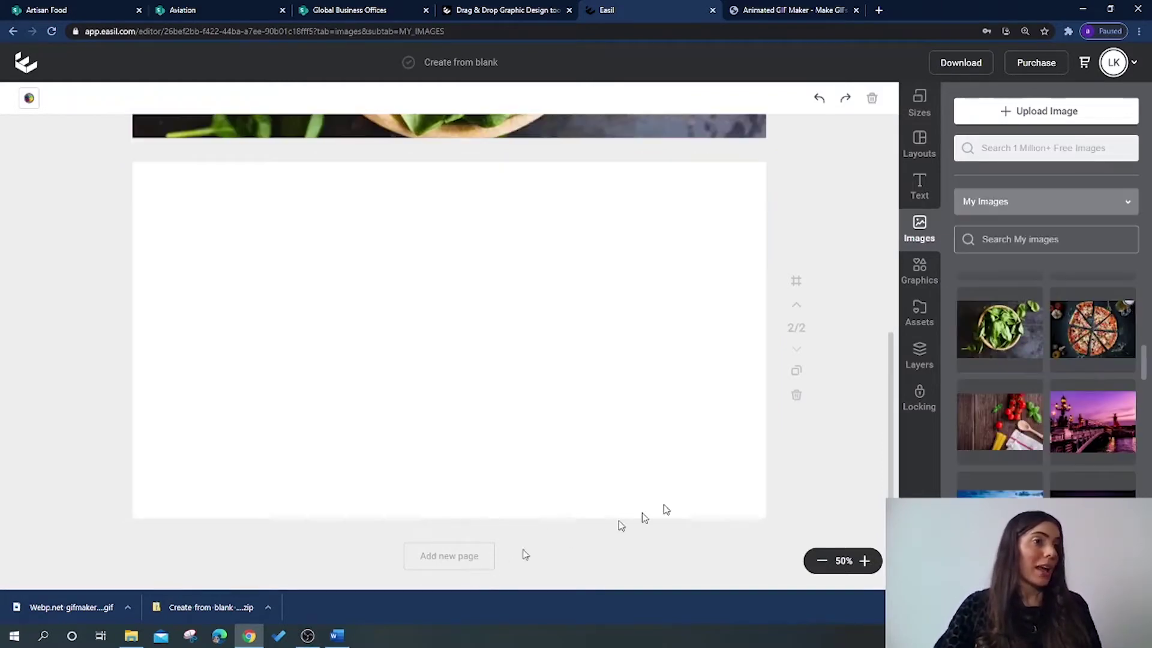
click(1067, 335)
drag(459, 317, 273, 228)
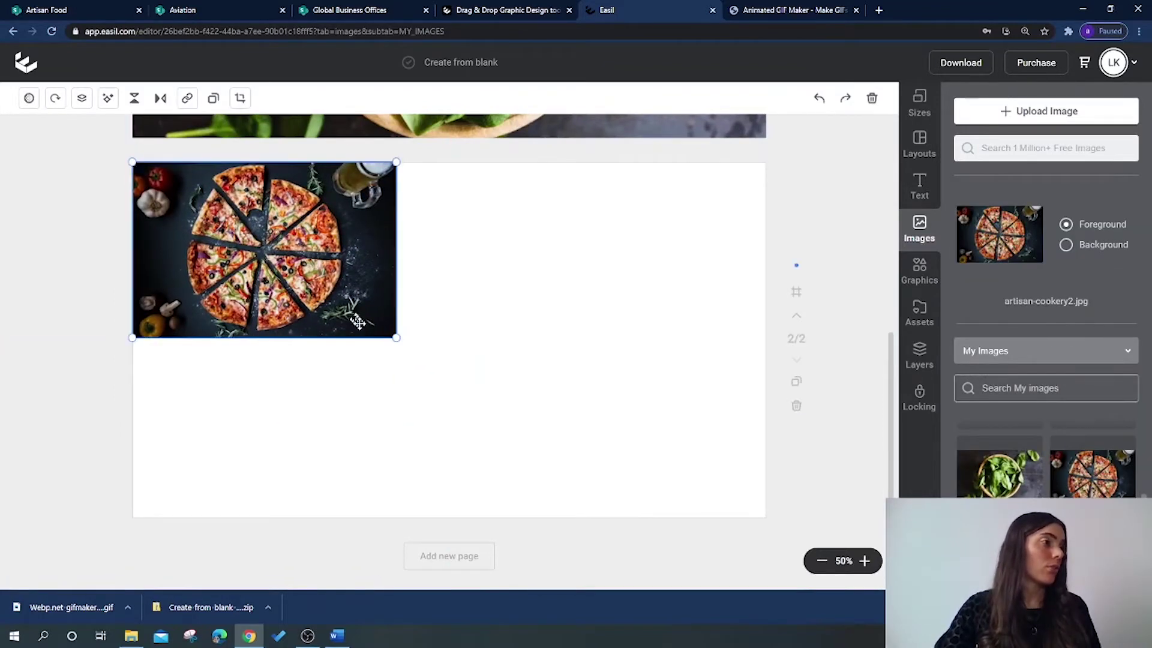
mouse_move(393, 337)
mouse_down()
mouse_move(688, 484)
mouse_move(790, 550)
mouse_up()
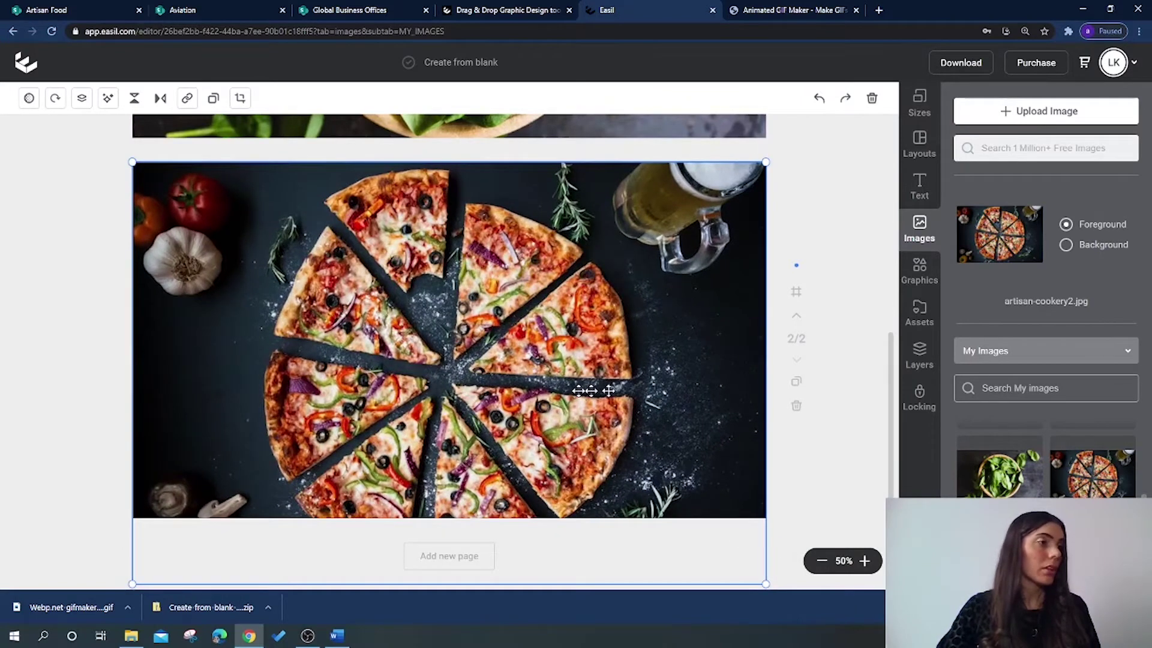
scroll(565, 376, down, 1)
click(565, 368)
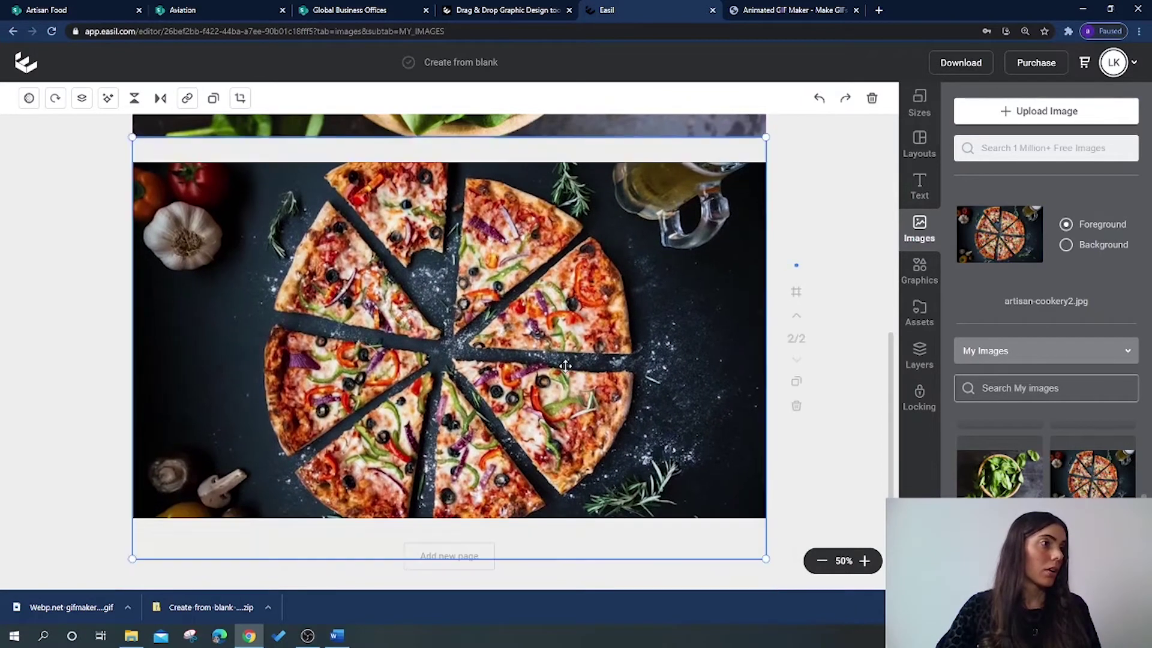
- Add a third page and fill it with the tomato and pasta photo stretched to the page width
click(488, 568)
click(999, 421)
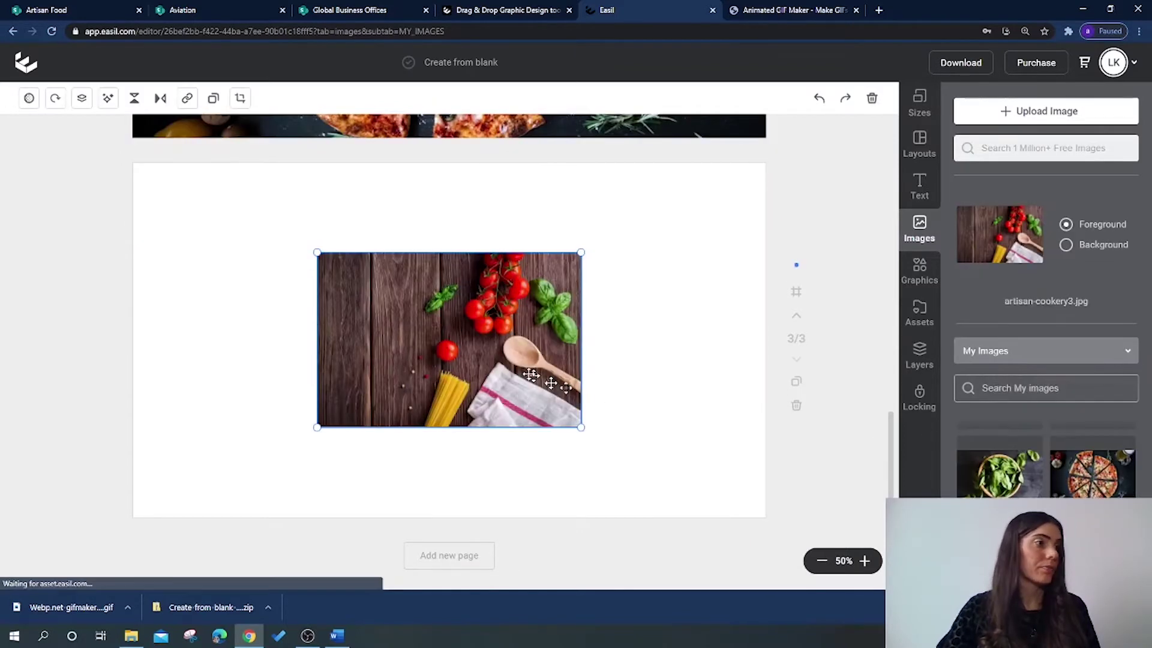
mouse_move(443, 339)
mouse_down()
mouse_move(364, 320)
mouse_move(301, 272)
mouse_up()
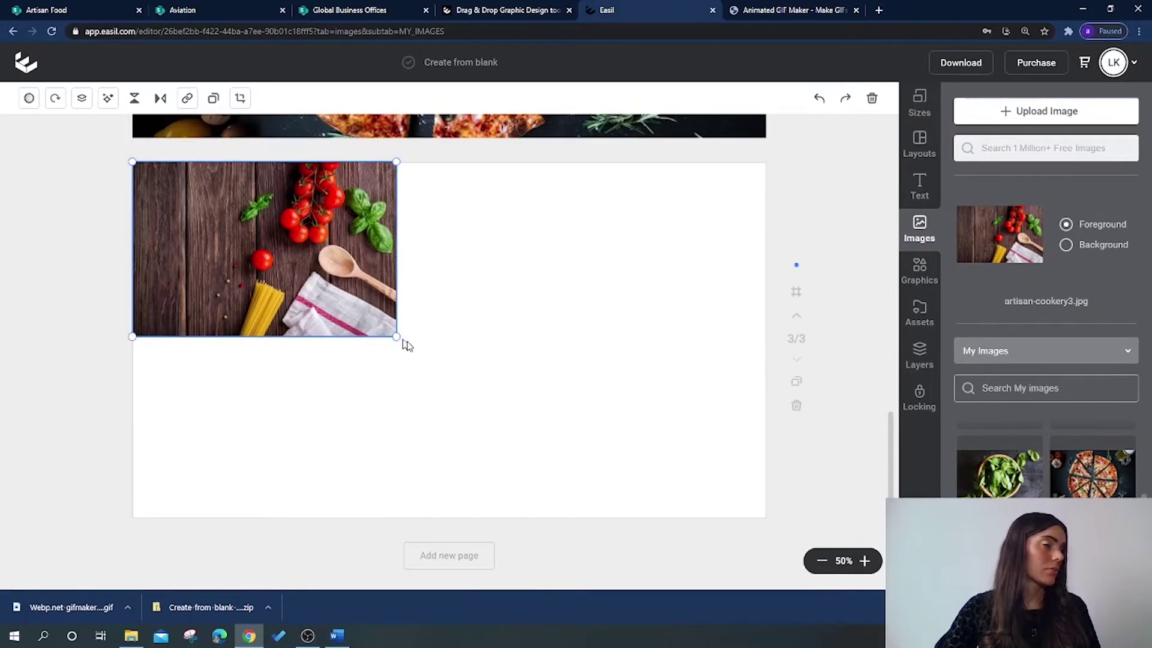
drag(403, 340, 812, 642)
drag(730, 561, 766, 581)
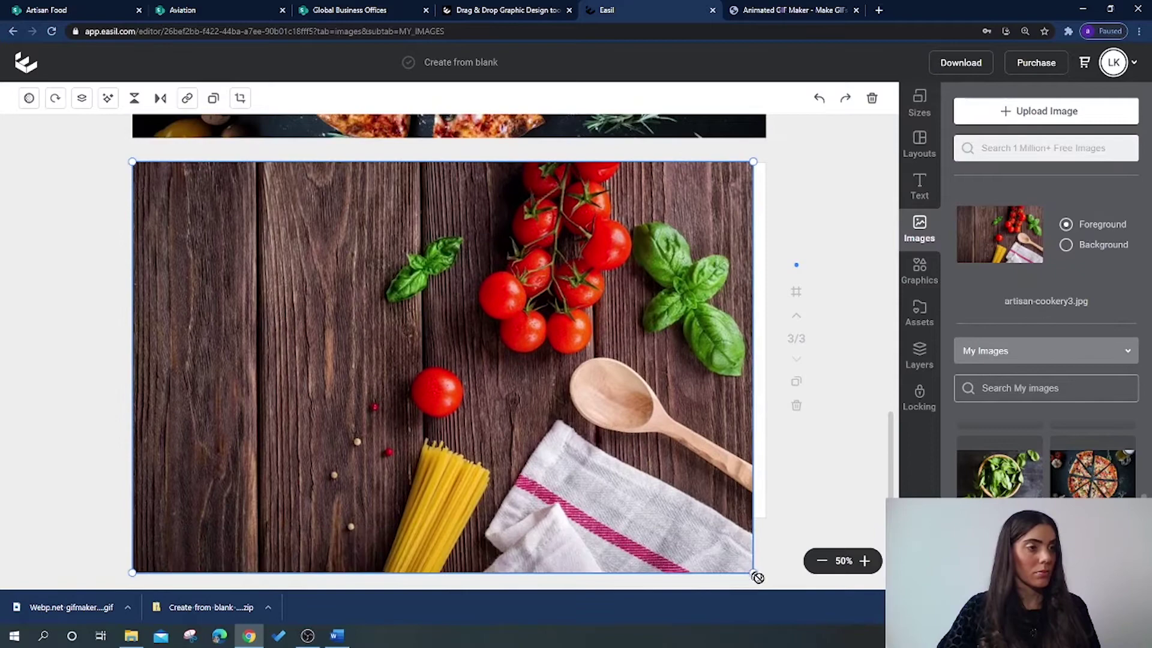
drag(700, 495, 699, 470)
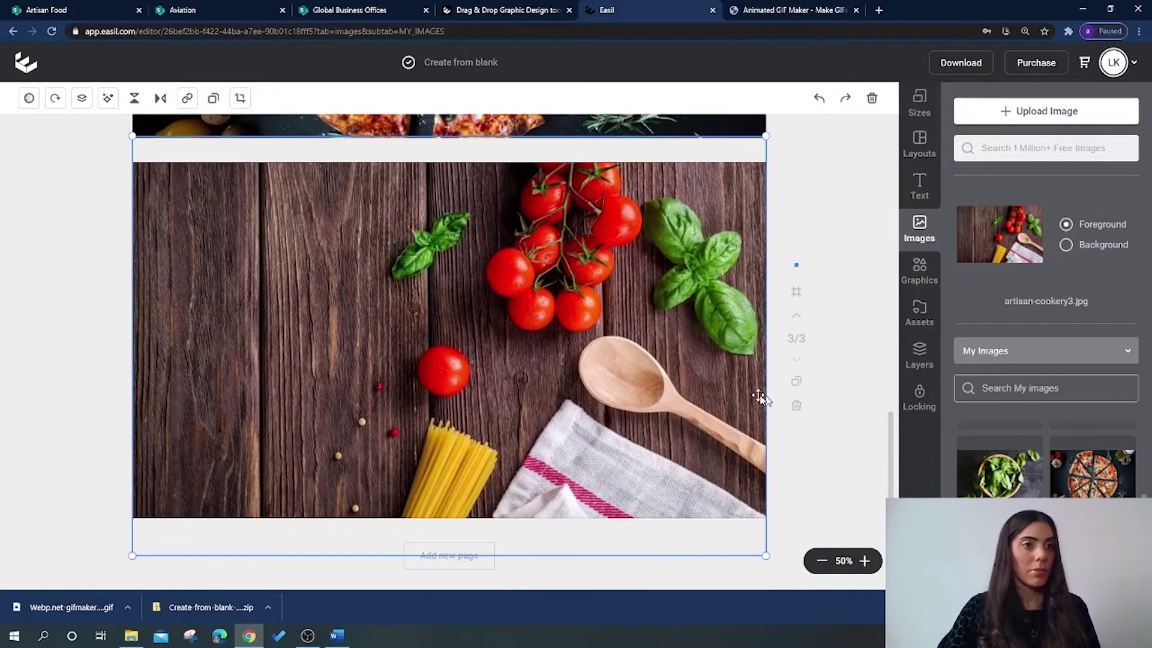
- Add a fourth page and fill it with the cookery utensils photo
click(481, 562)
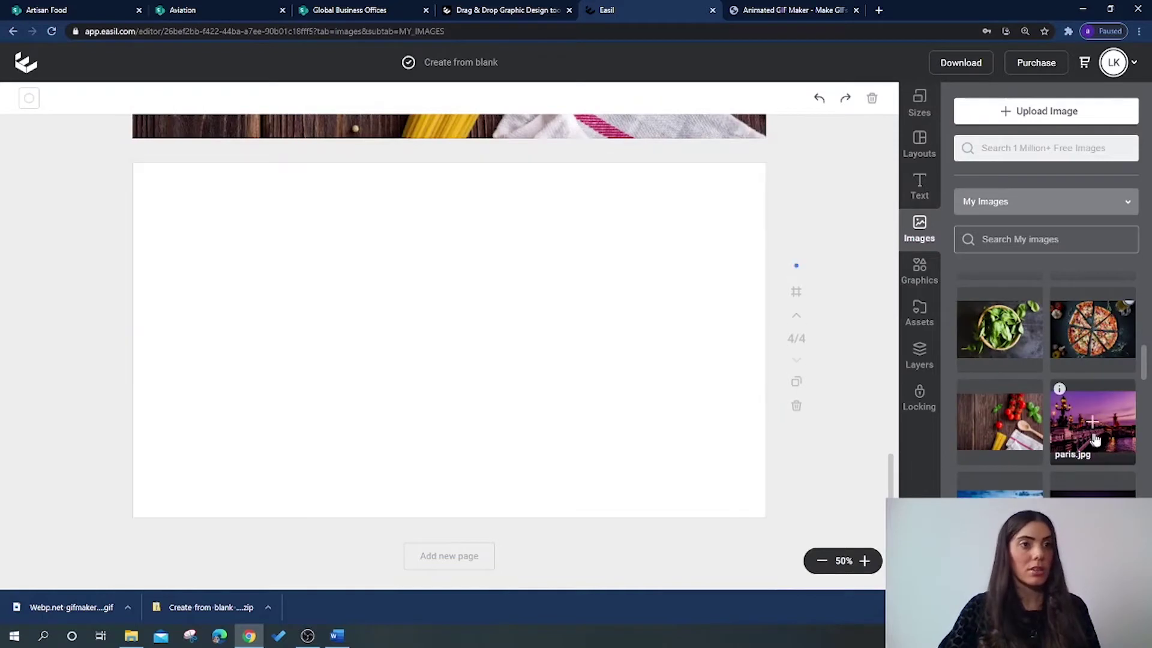
scroll(1084, 402, up, 2)
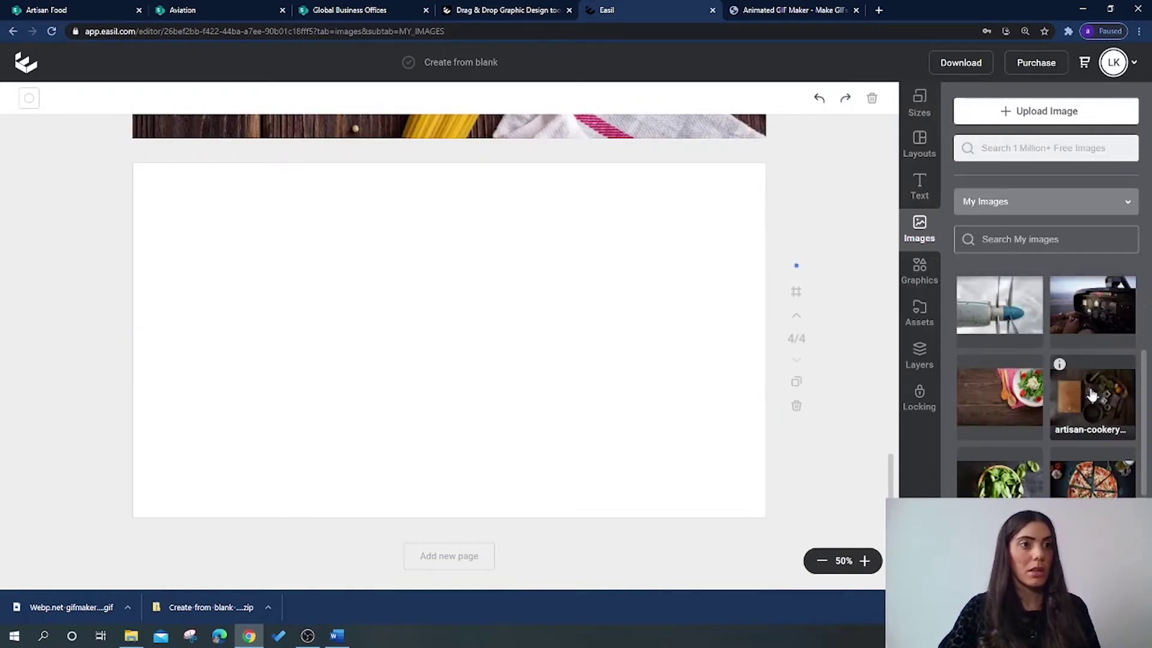
click(1060, 434)
mouse_move(501, 336)
mouse_down()
mouse_move(361, 281)
mouse_move(323, 246)
mouse_up()
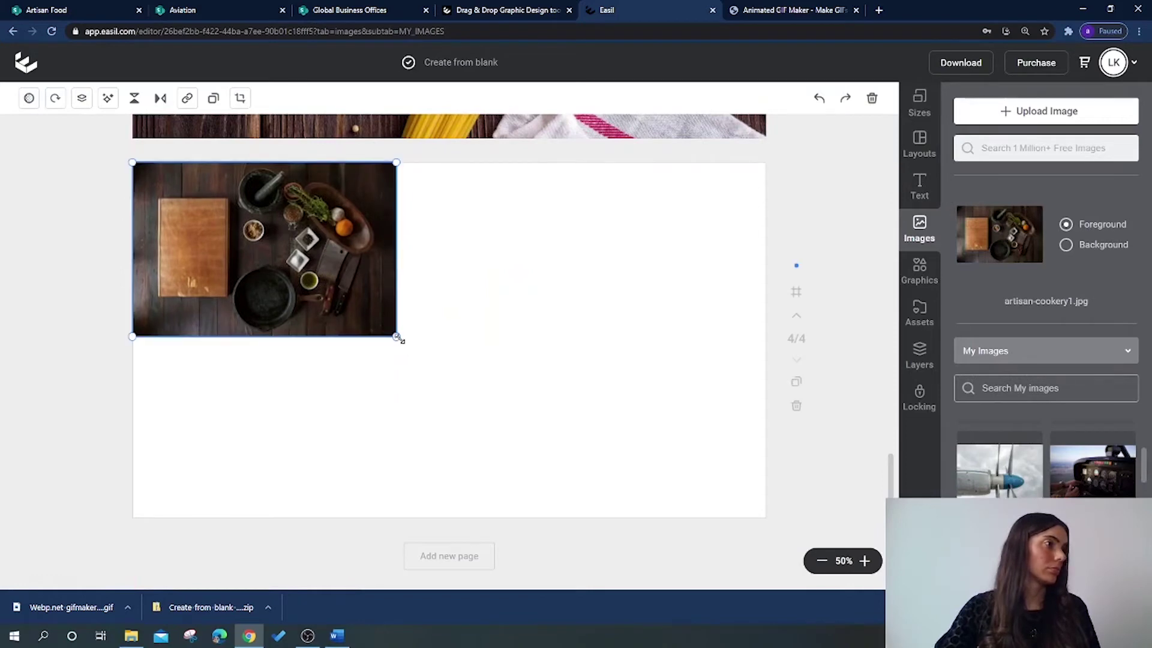
drag(396, 337, 802, 529)
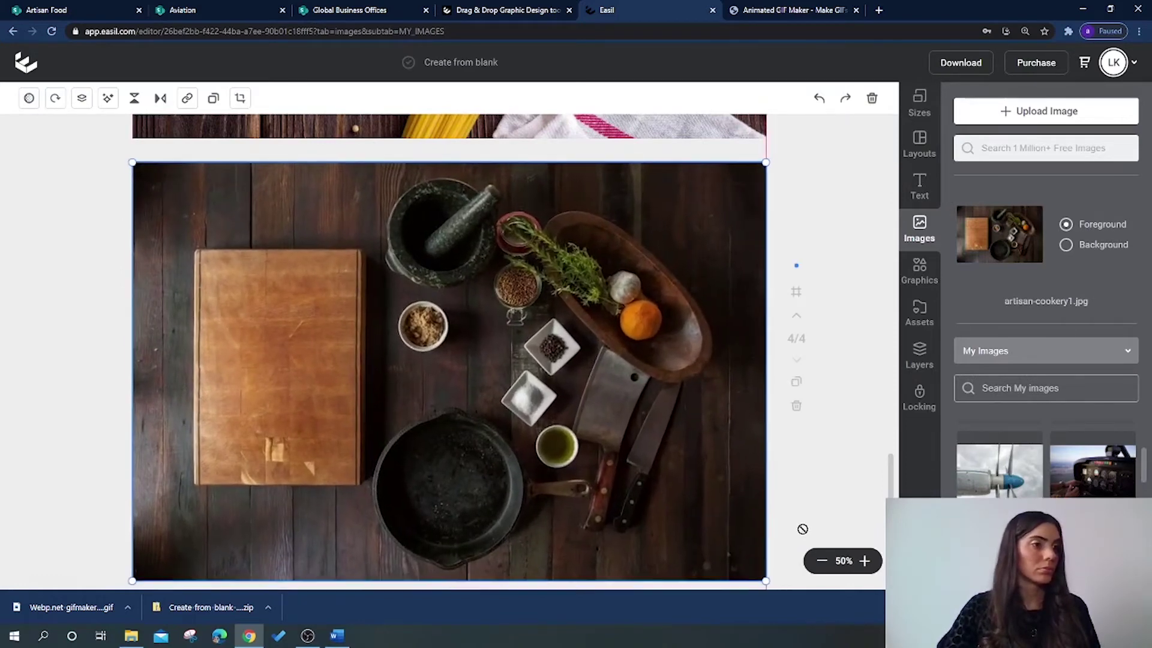
click(658, 454)
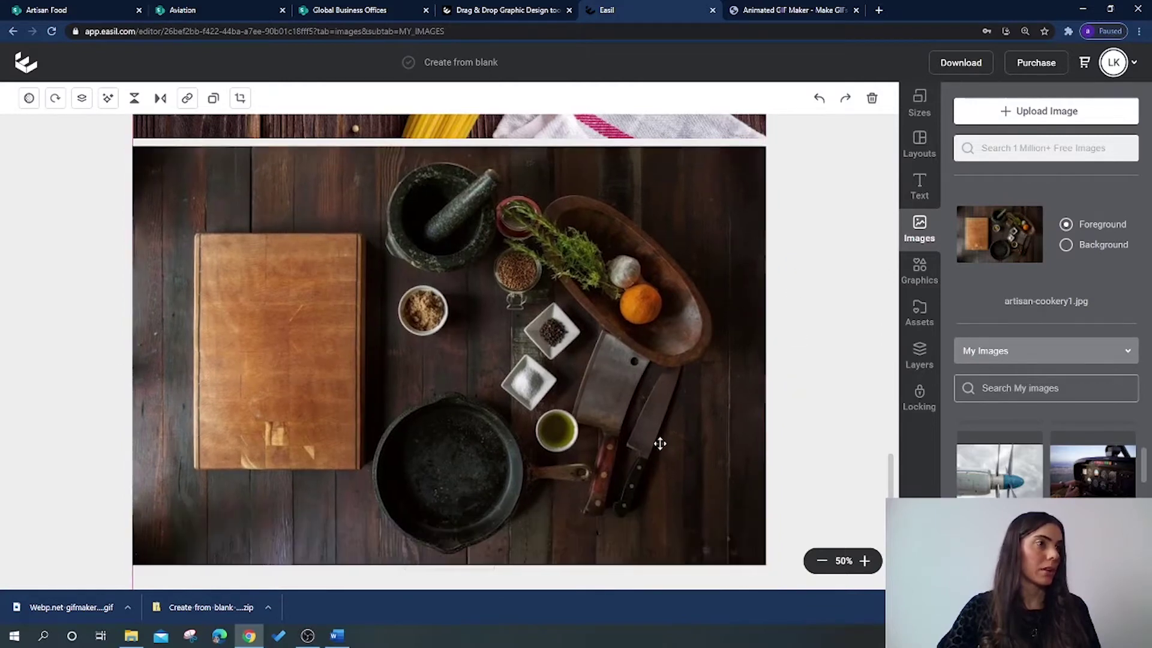
drag(666, 443, 670, 429)
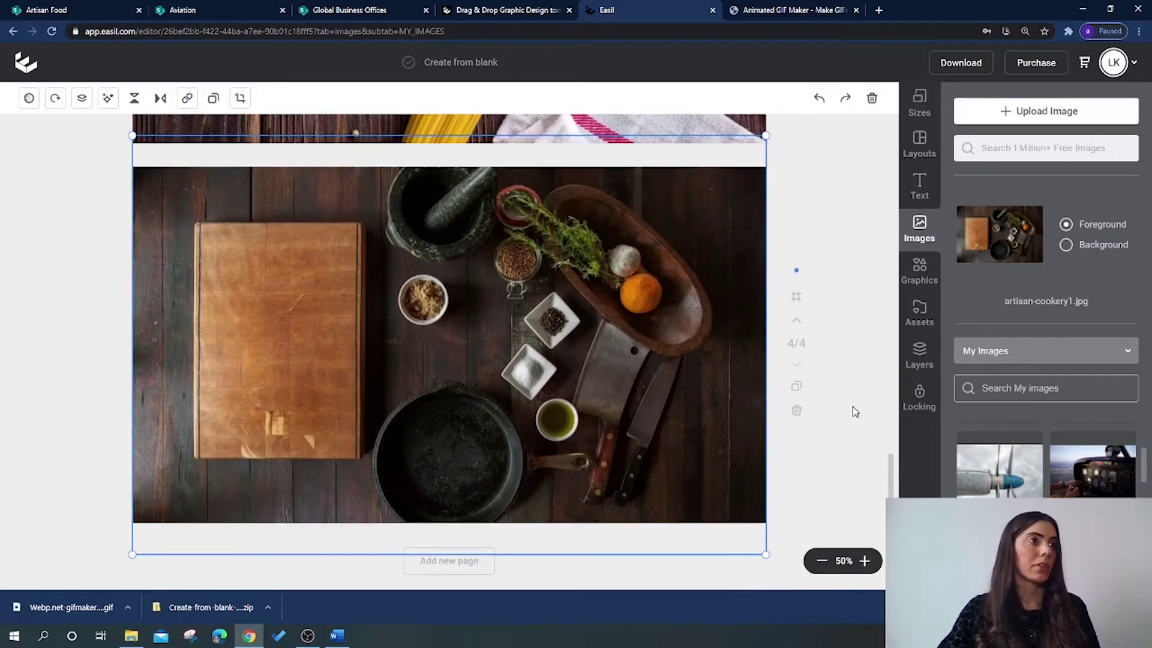
scroll(852, 406, up, 10)
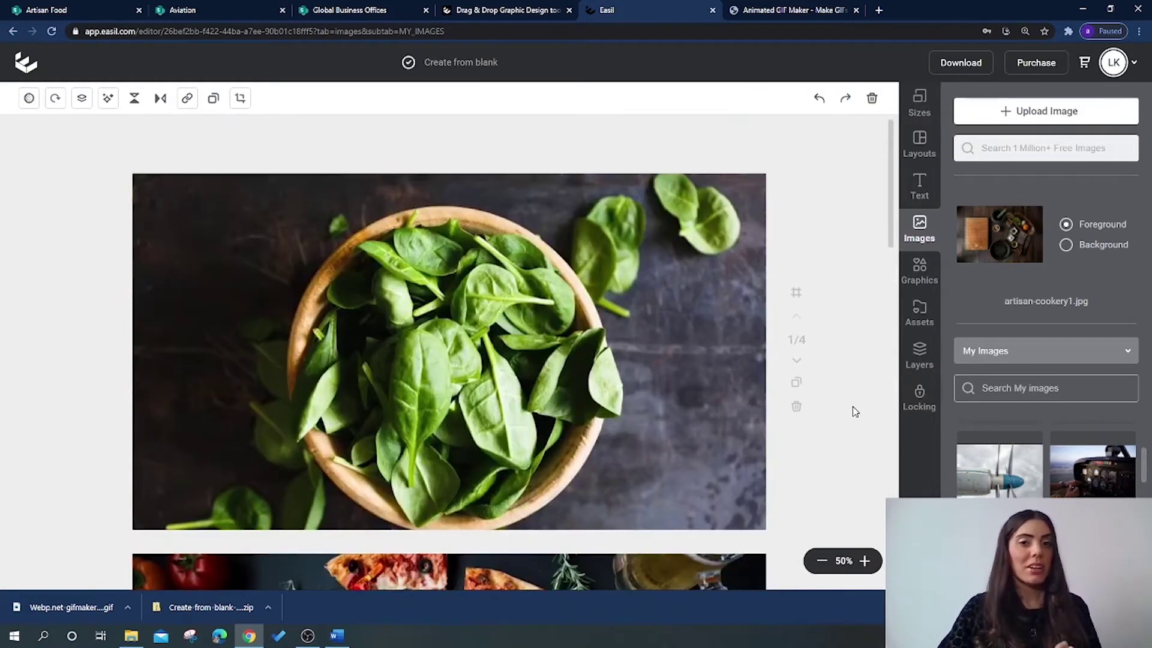
- Add a text box and place it beside the spinach bowl on the first page
click(913, 198)
mouse_move(1034, 108)
mouse_down()
mouse_move(699, 372)
mouse_move(725, 362)
mouse_up()
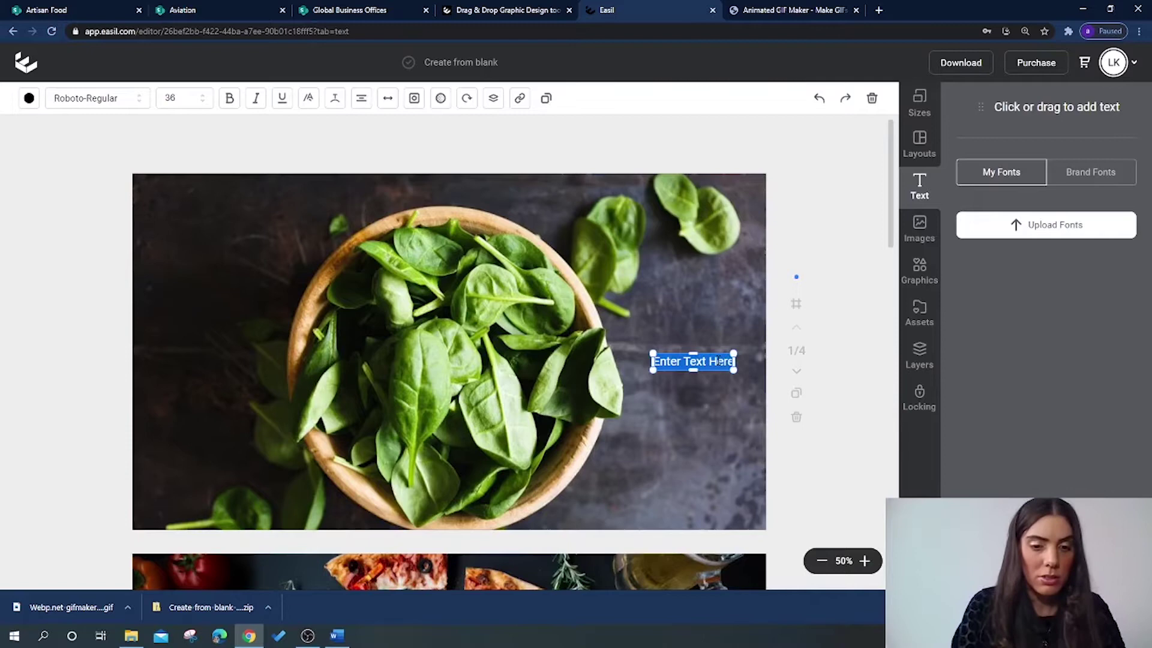
text(N)
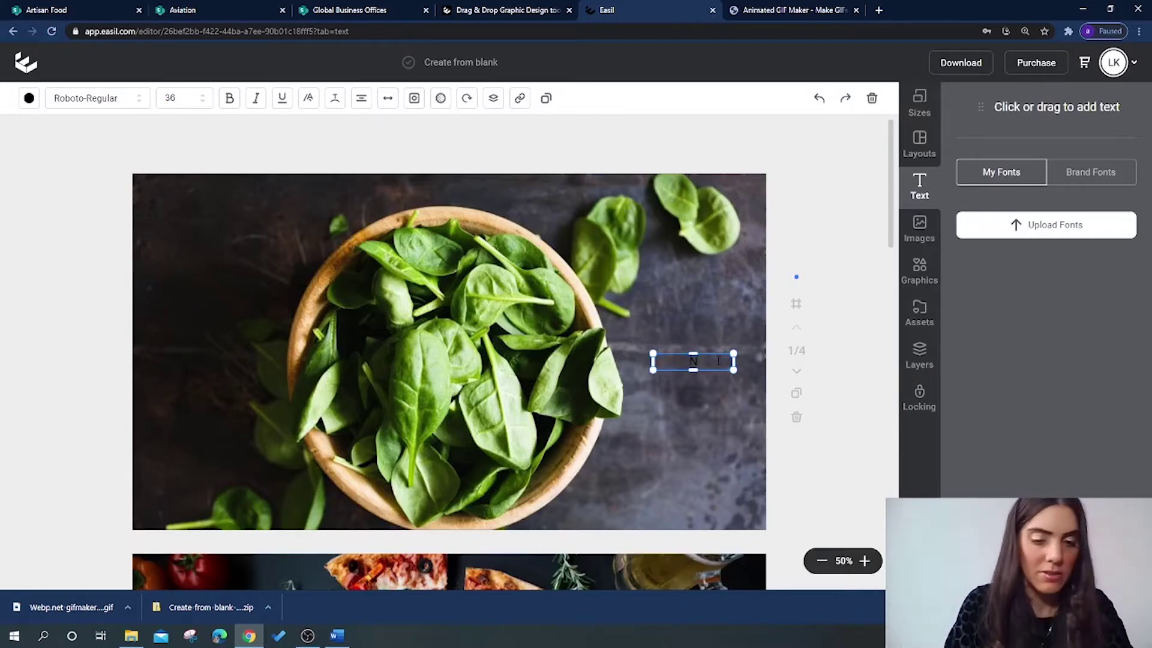
text(utri)
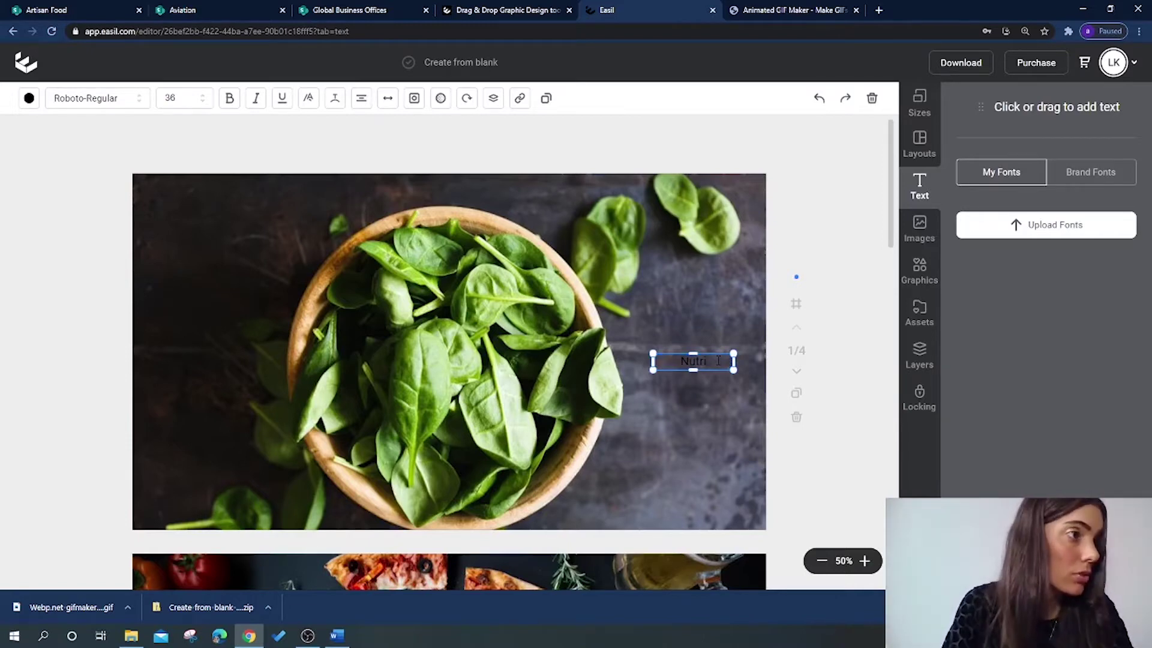
text(tion!)
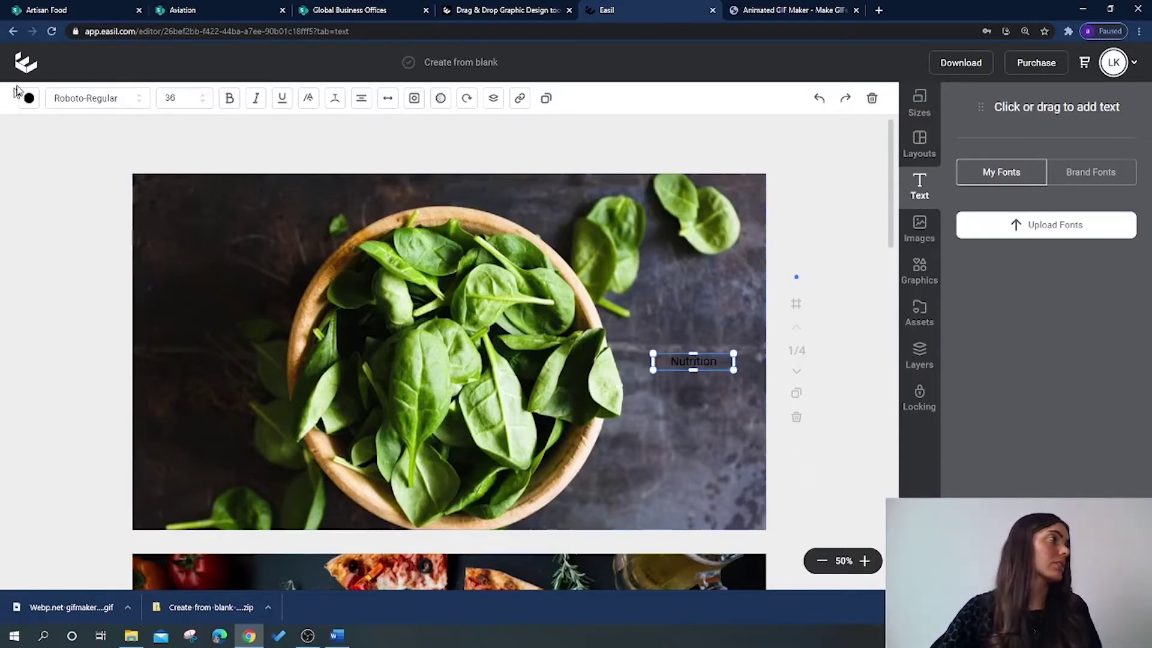
- Try white, light green and darker green preset colours for the Nutrition caption
click(33, 101)
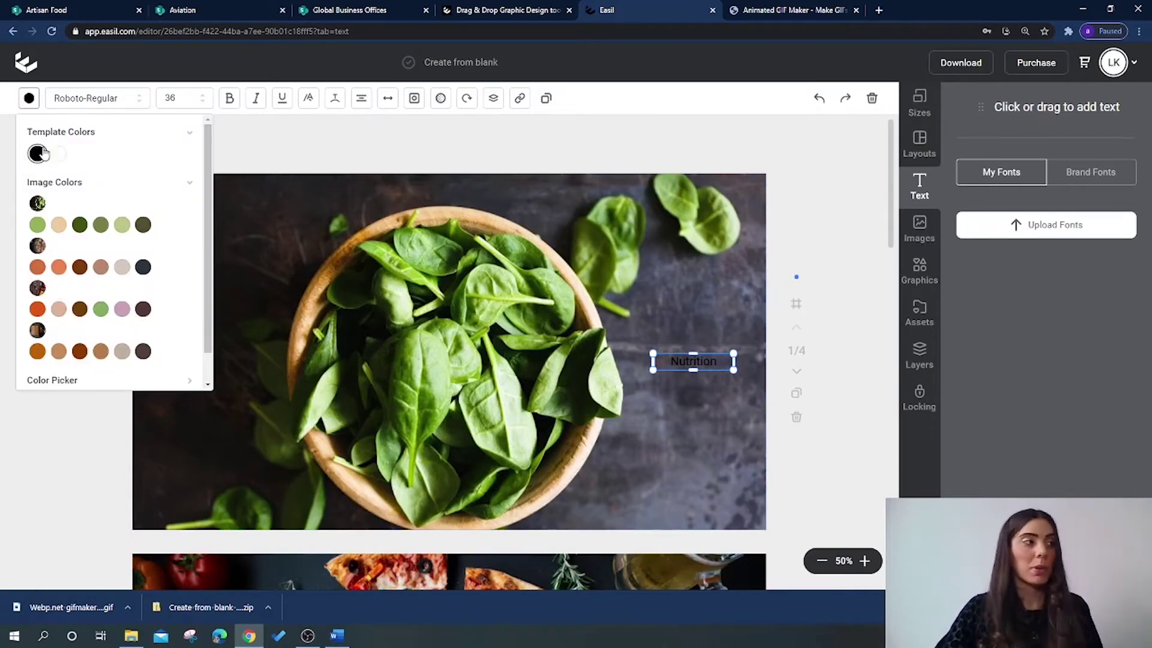
click(58, 155)
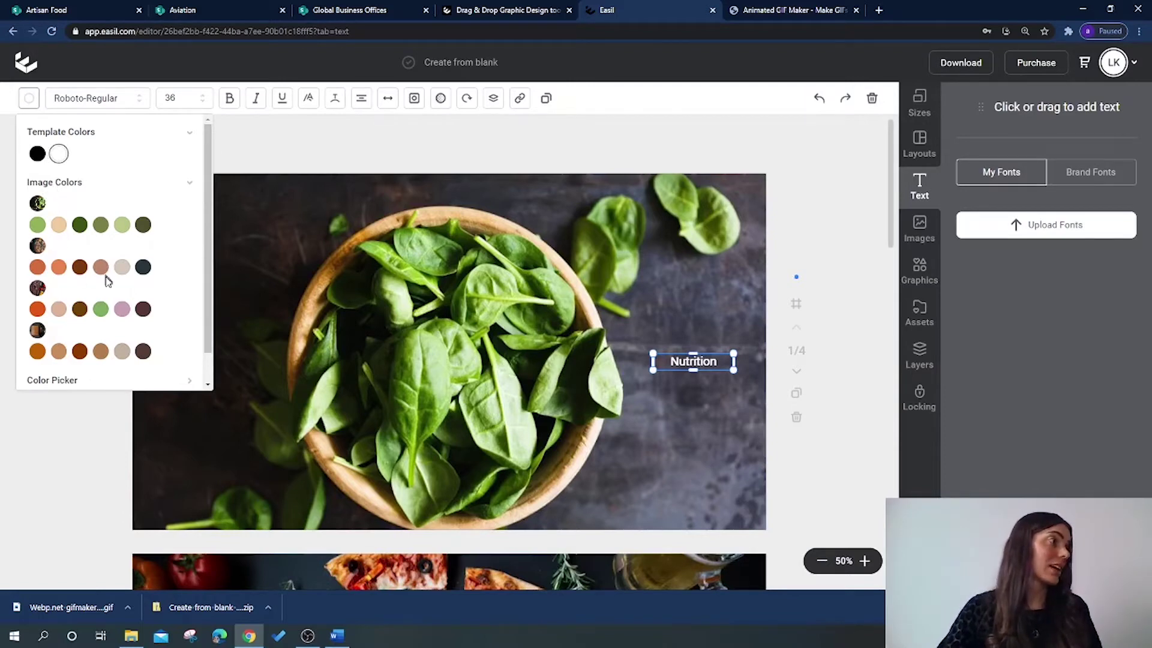
click(101, 309)
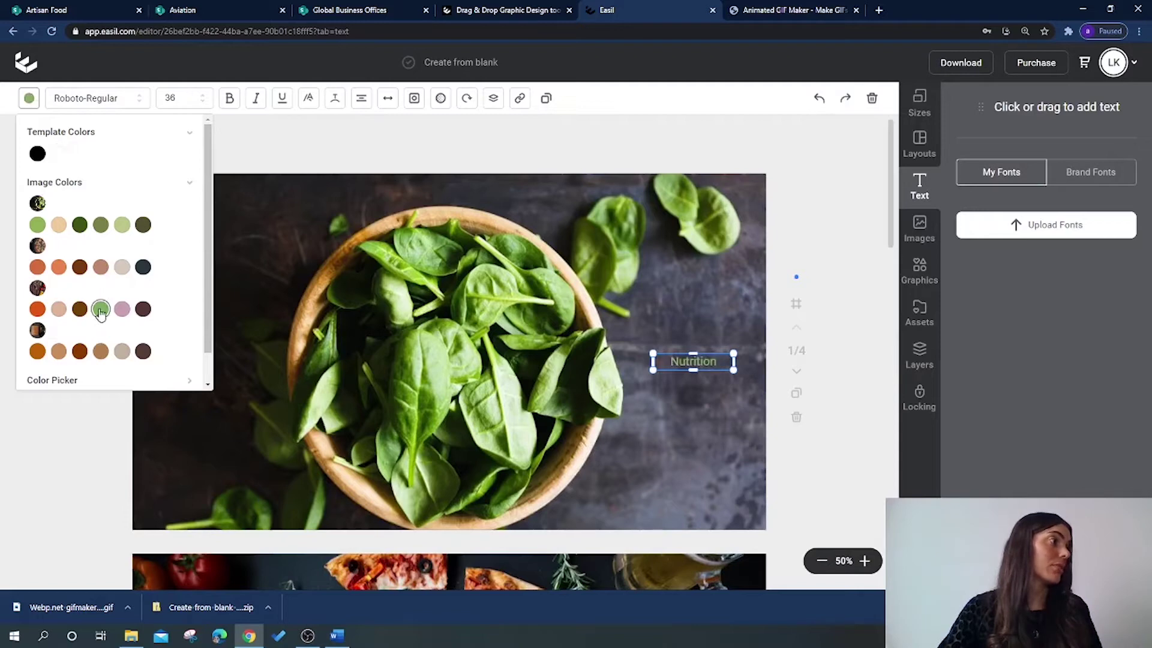
click(79, 225)
scroll(134, 226, down, 1)
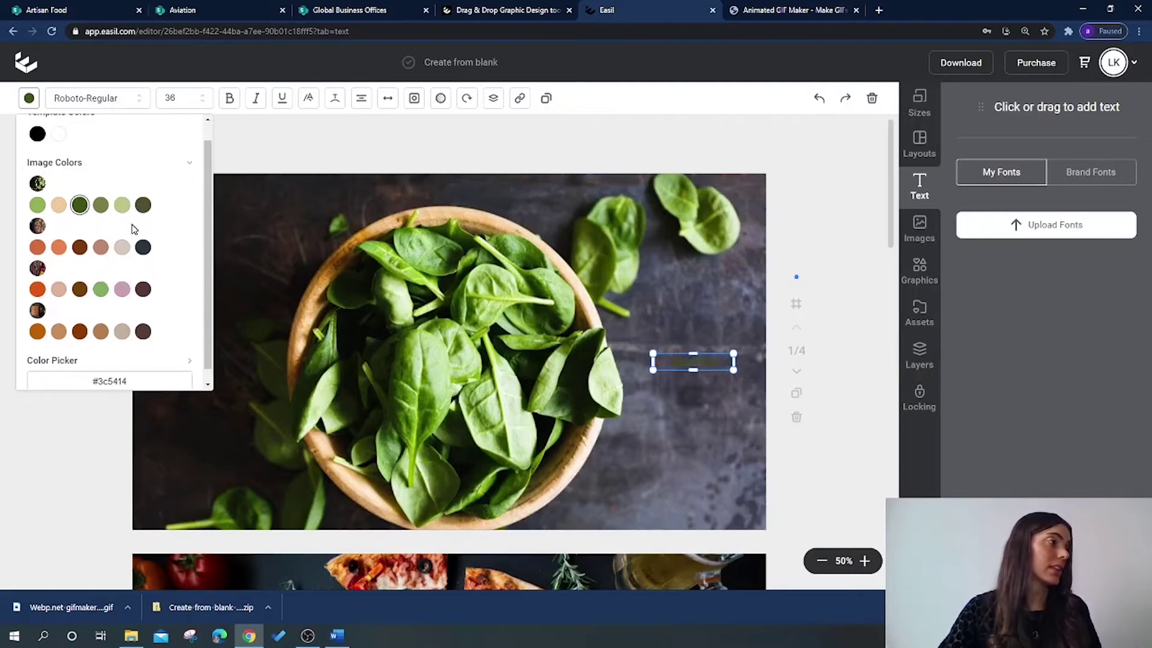
- Paste gold hex D4AF37 in the custom picker and brighten it to vivid yellow FFC100
click(188, 350)
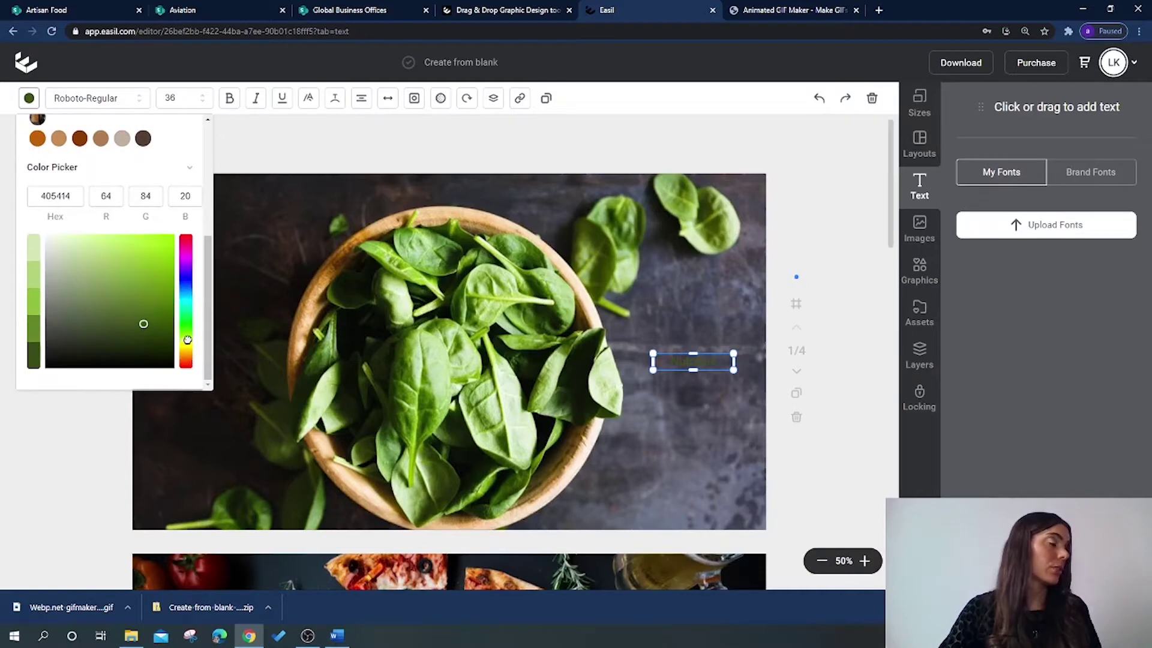
drag(187, 339, 239, 350)
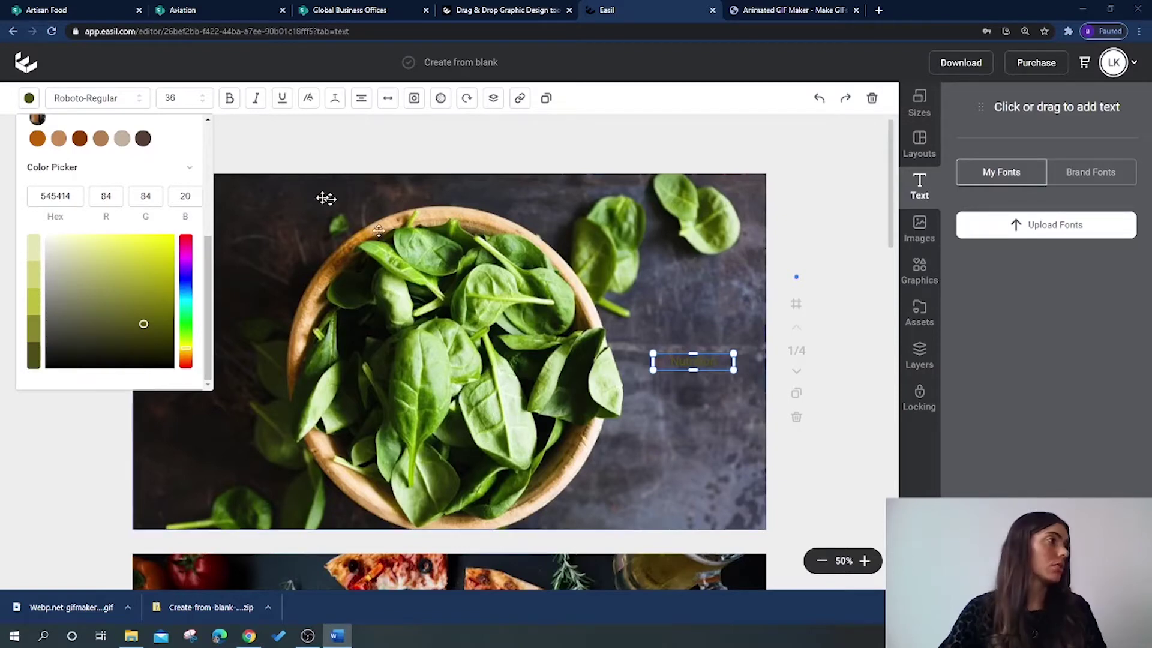
drag(73, 202, 29, 197)
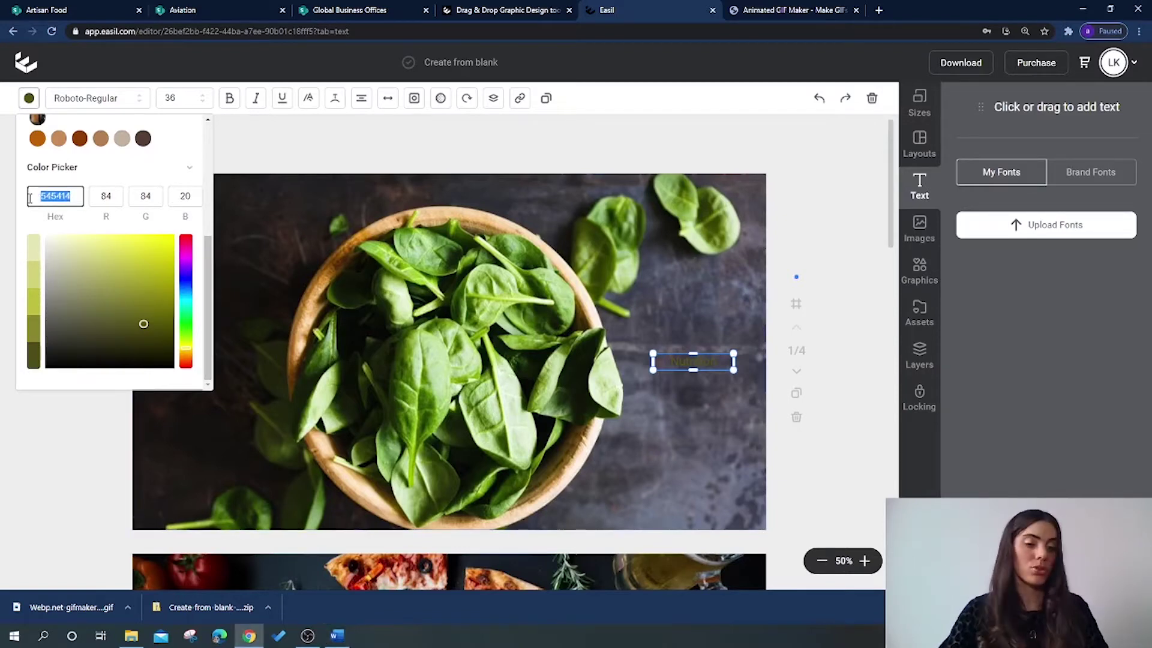
text(#D4AF37)
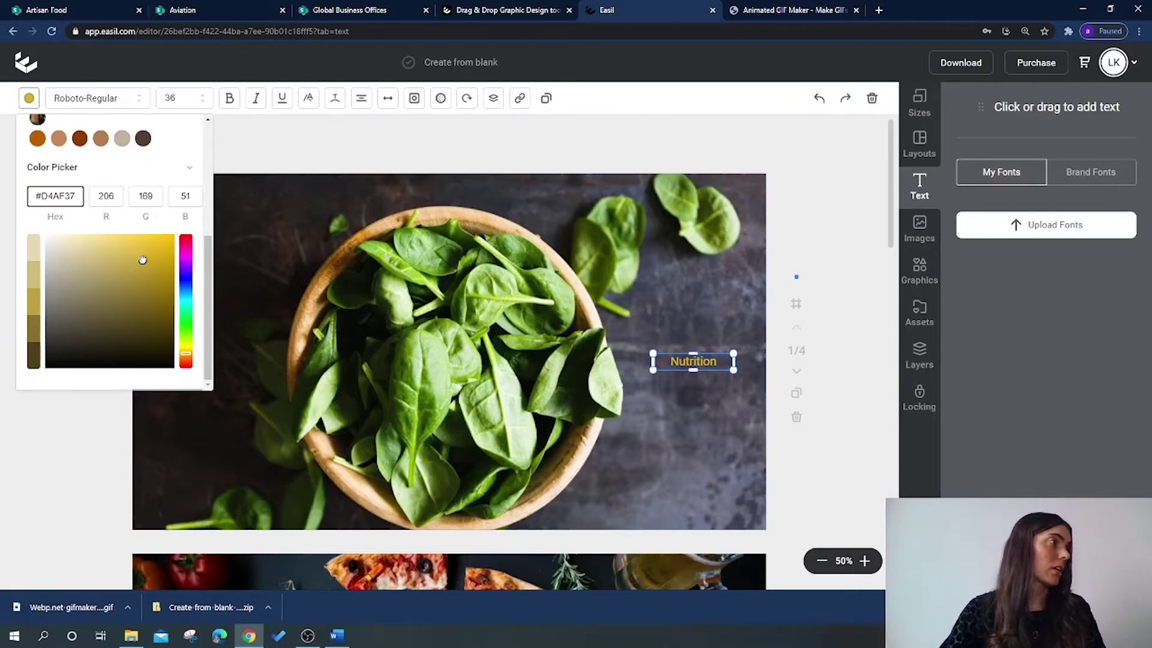
drag(141, 261, 176, 236)
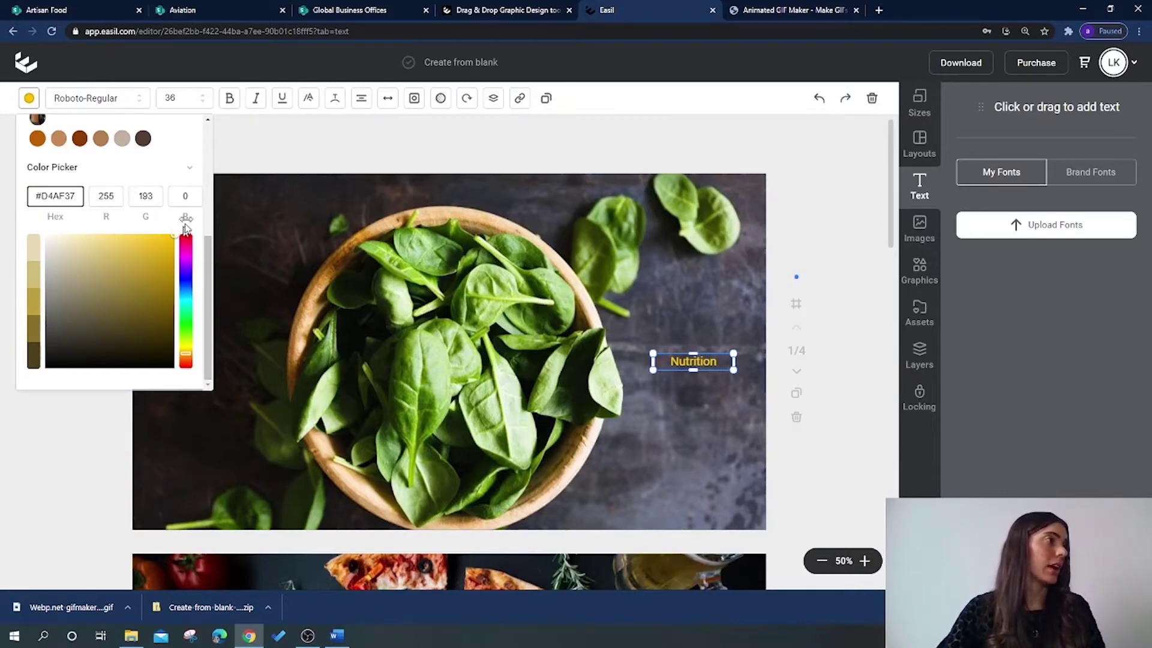
- Set the Nutrition caption to font size 40, preview it deselected, then reselect it
click(192, 99)
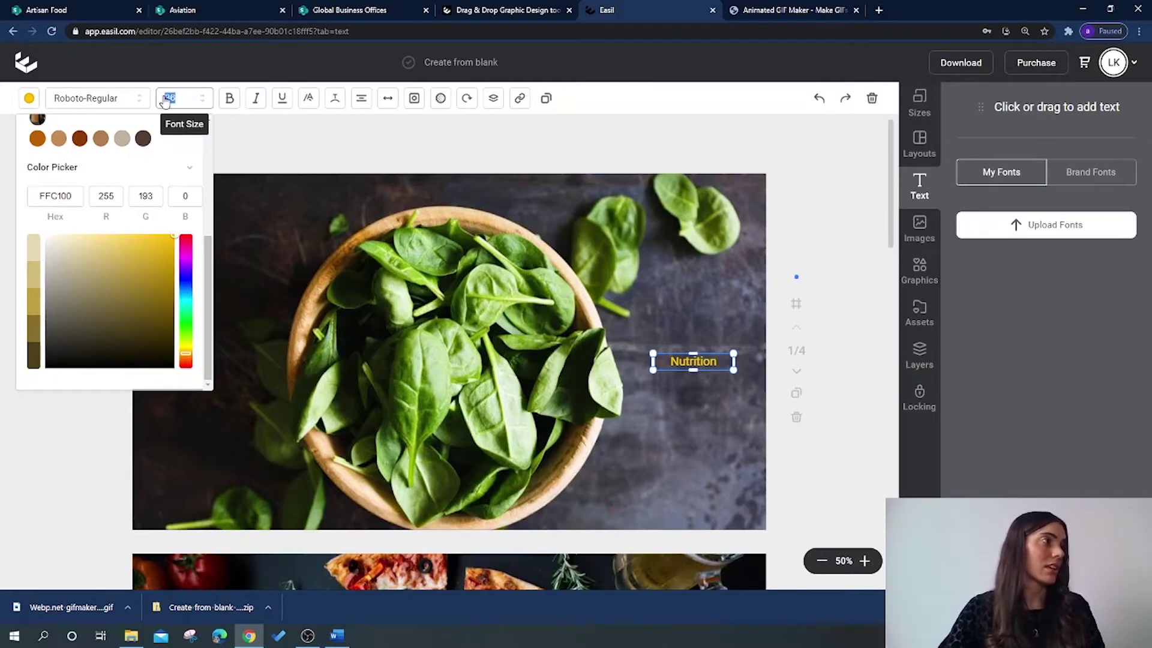
click(166, 99)
text(40)
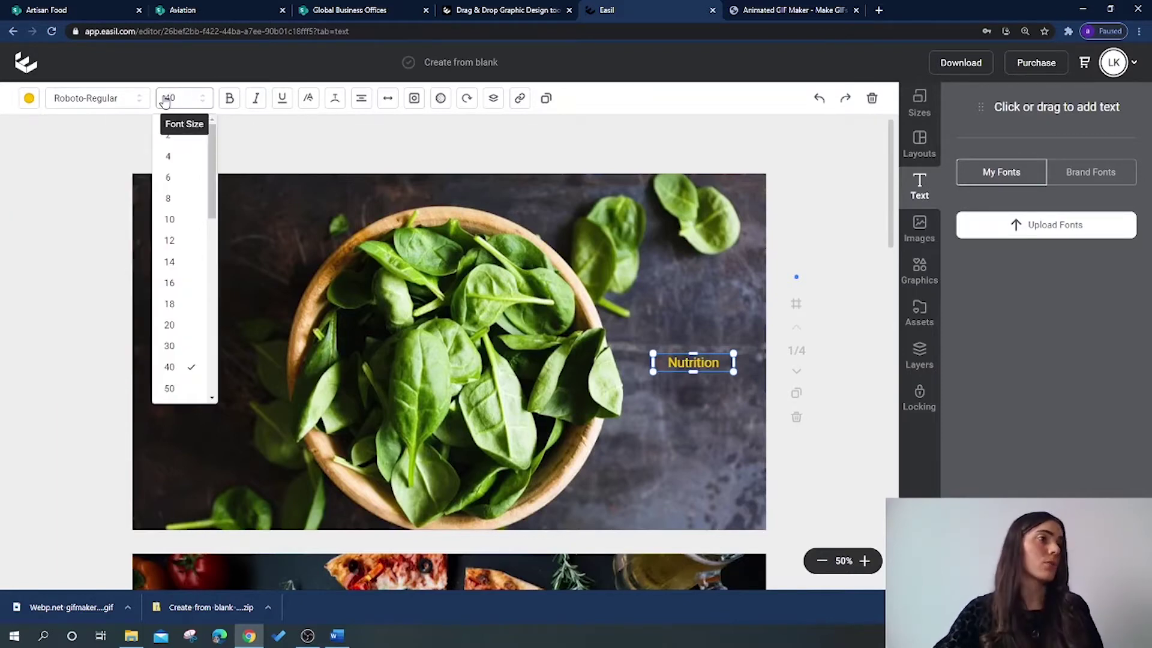
click(302, 154)
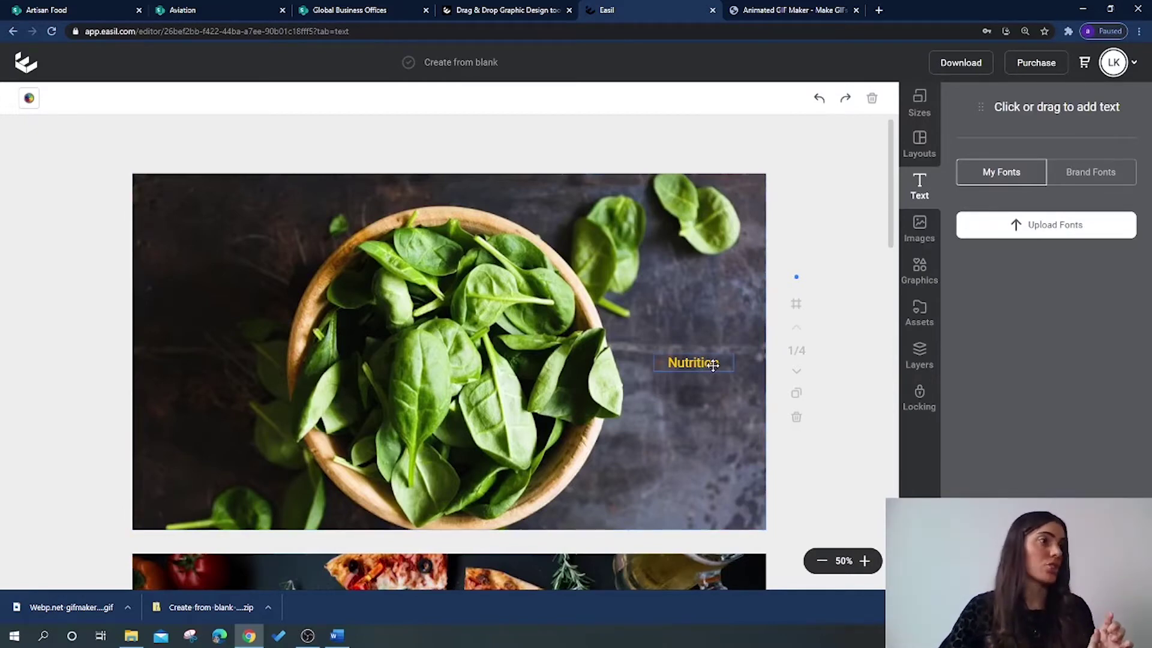
click(713, 364)
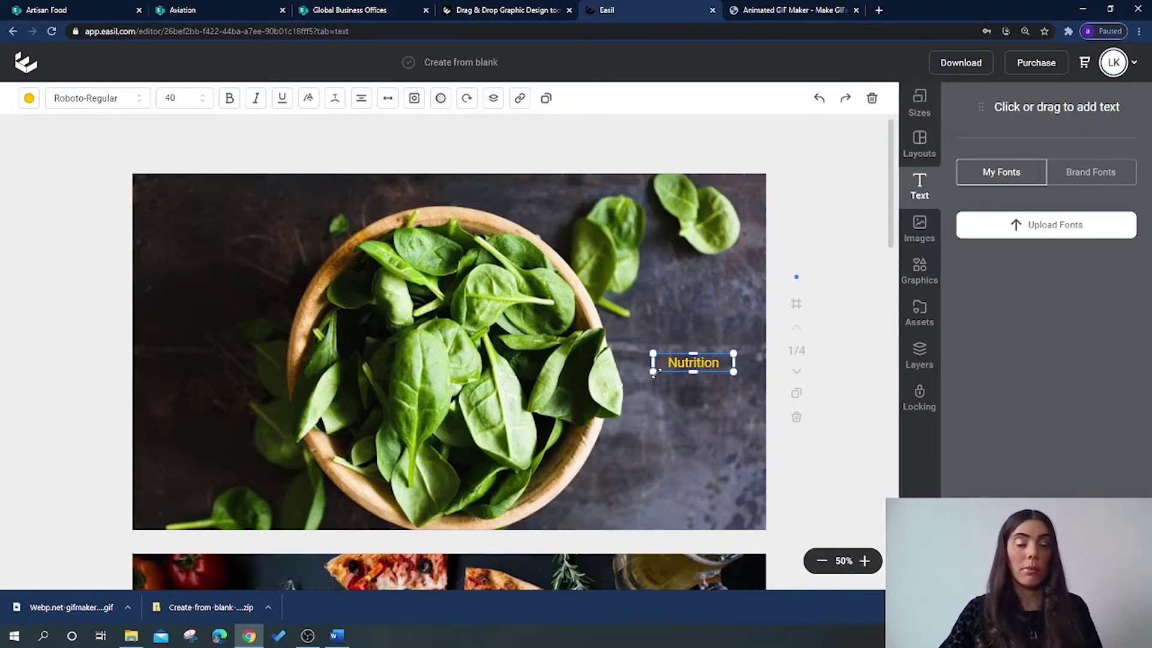
- Browse the Graphics library's logo, photo grid and food icon categories
click(919, 274)
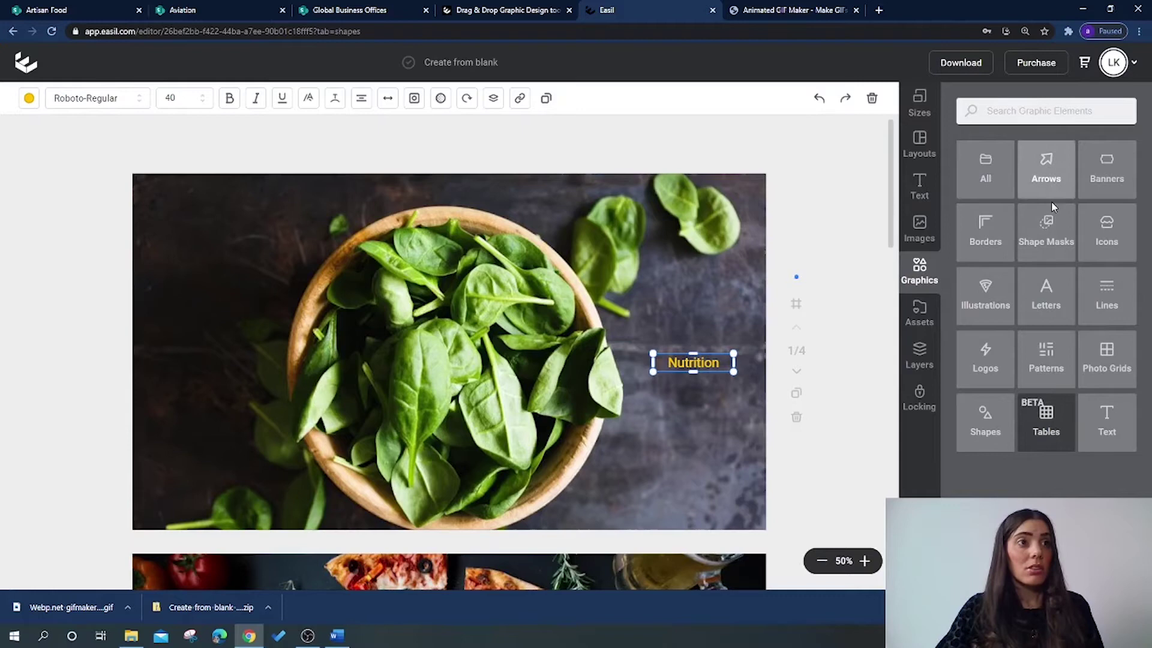
click(985, 355)
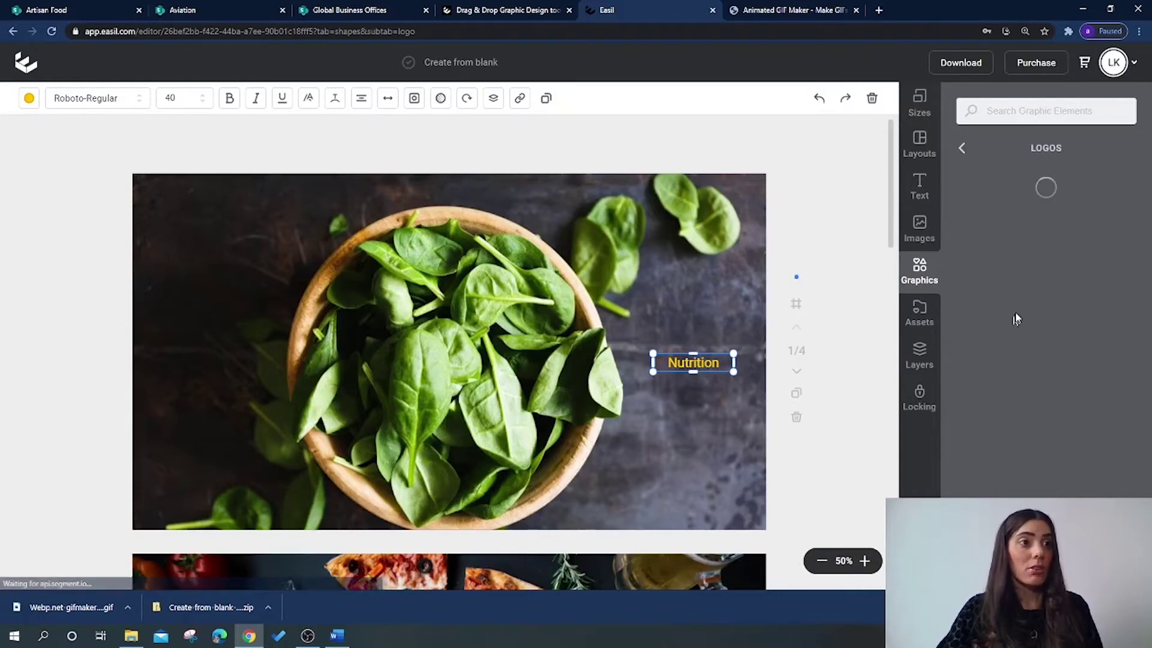
scroll(1023, 310, down, 1)
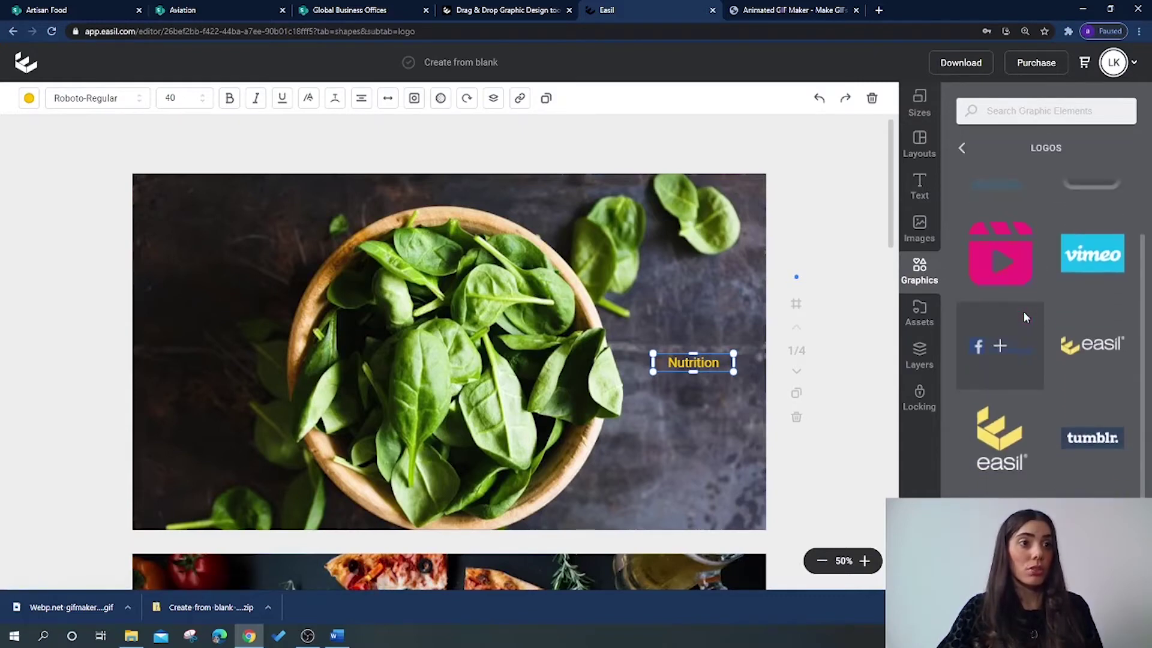
click(963, 150)
click(1113, 351)
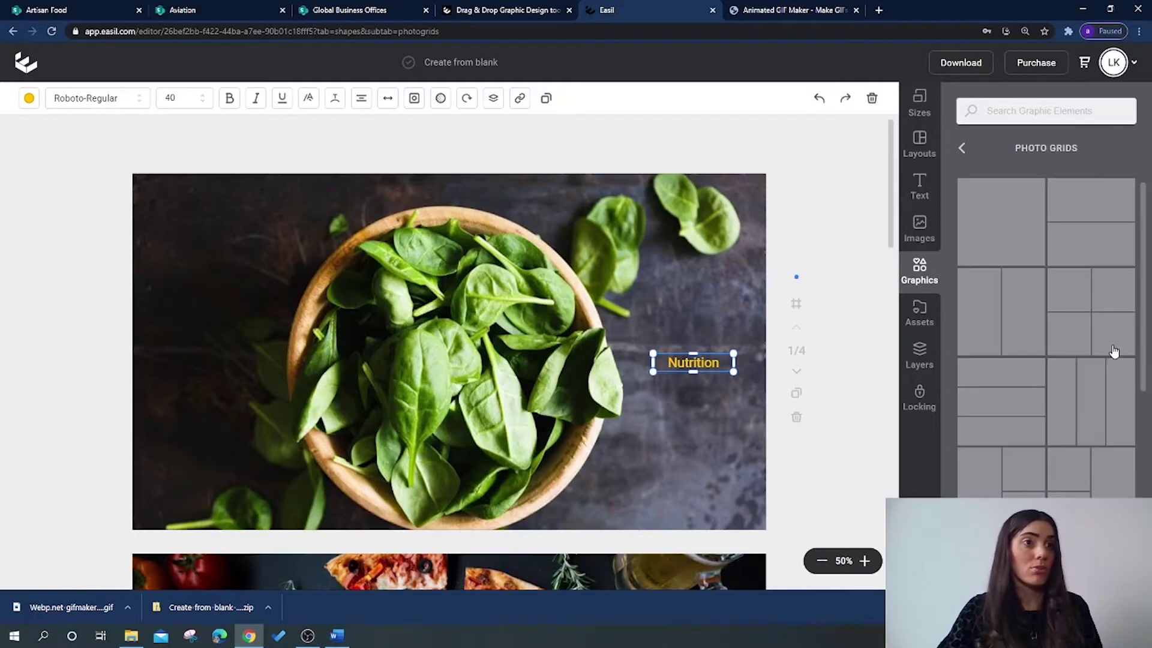
click(961, 149)
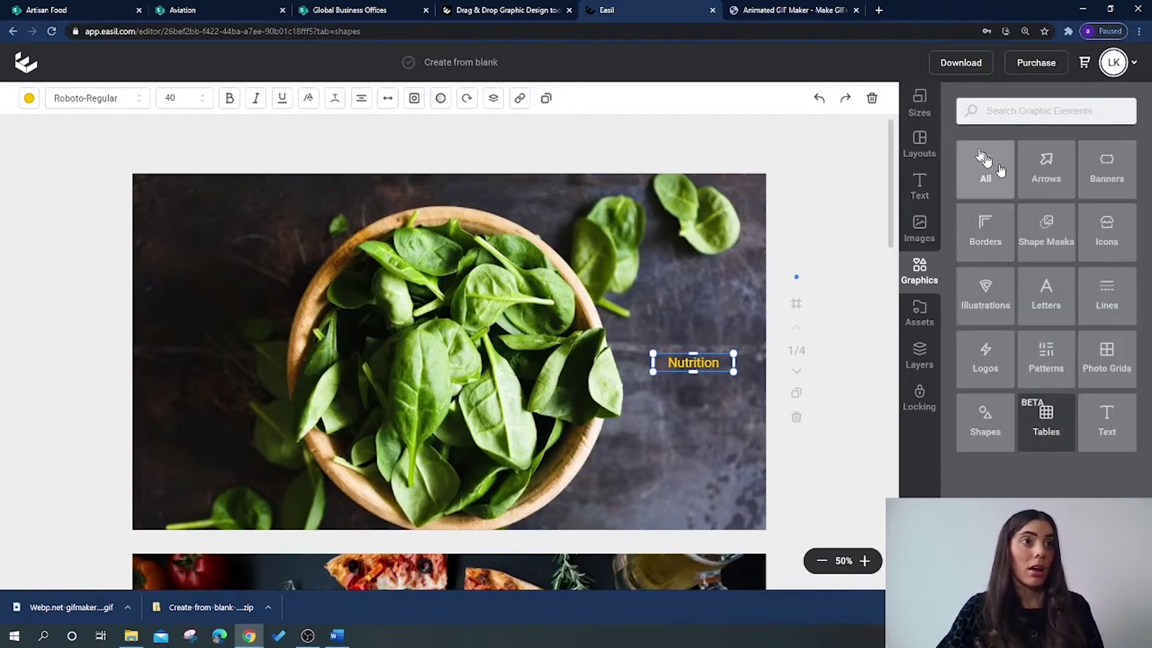
click(1101, 227)
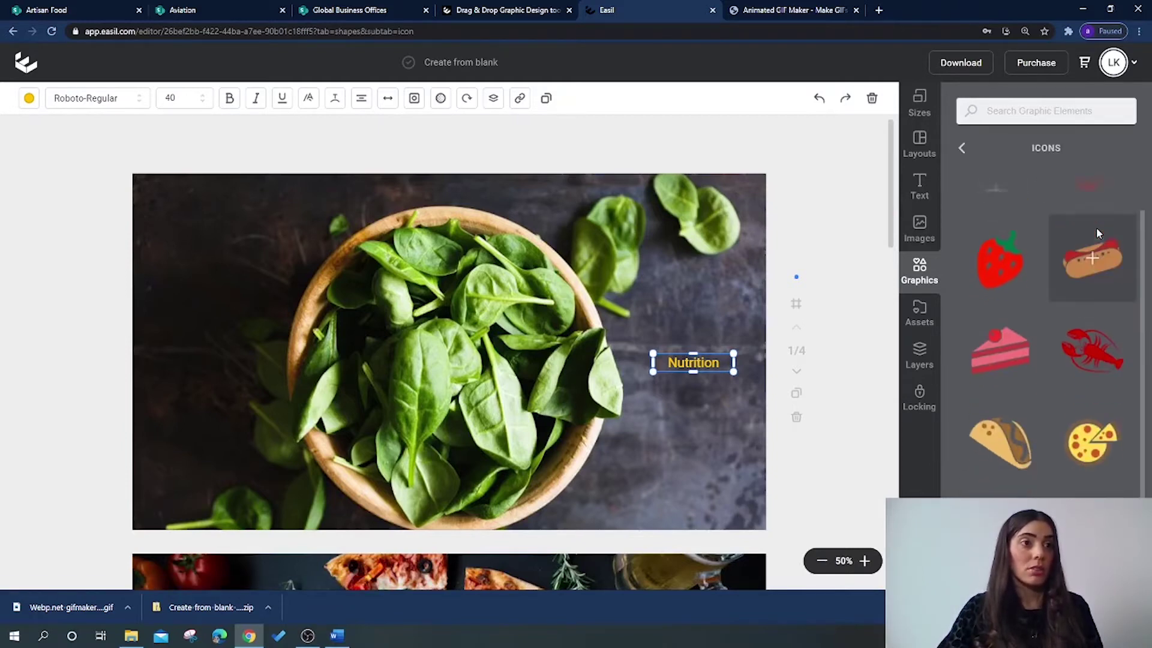
- Check the basic shapes, then open the Borders graphics to find a gold square frame
click(961, 149)
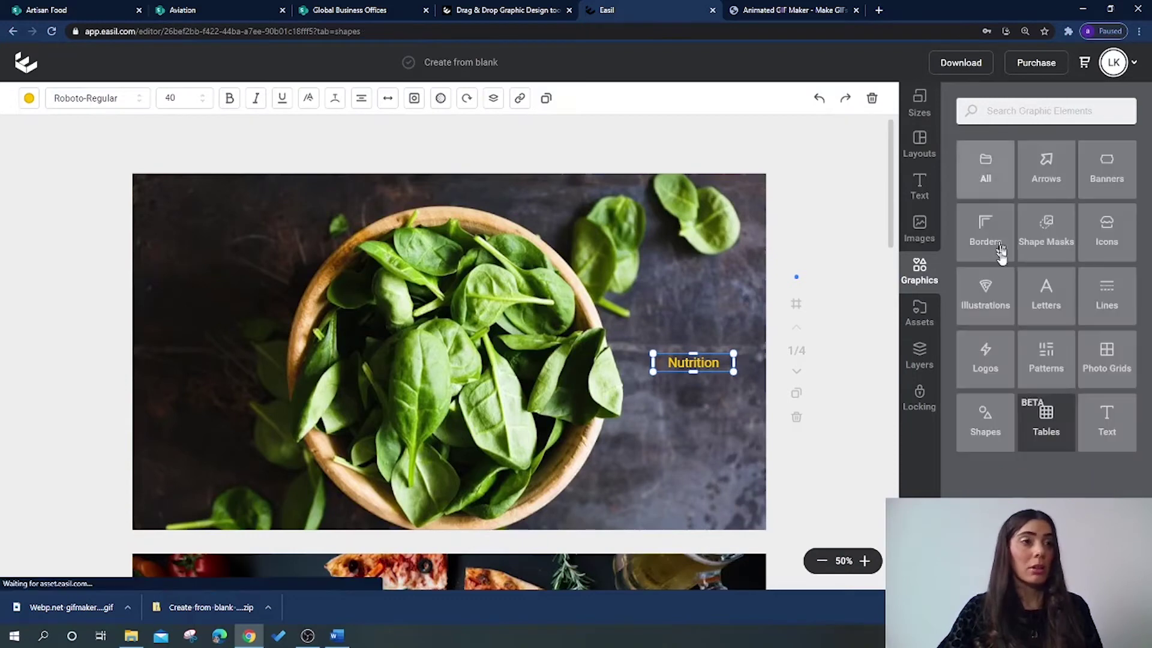
click(991, 416)
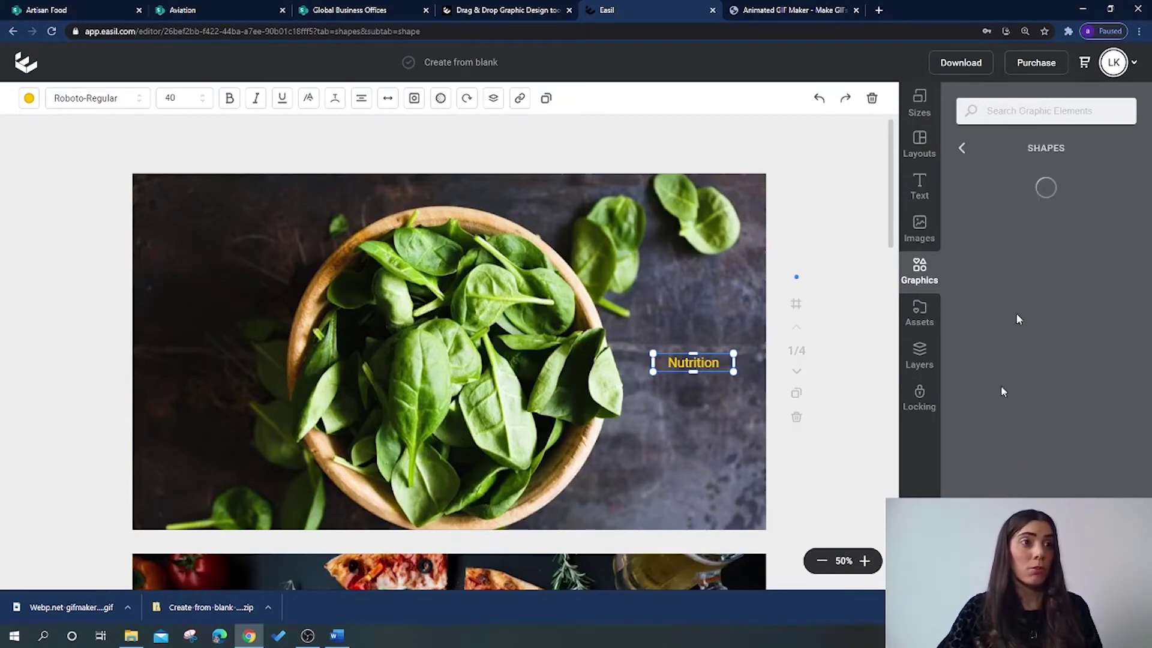
scroll(1026, 311, down, 1)
scroll(1022, 300, up, 1)
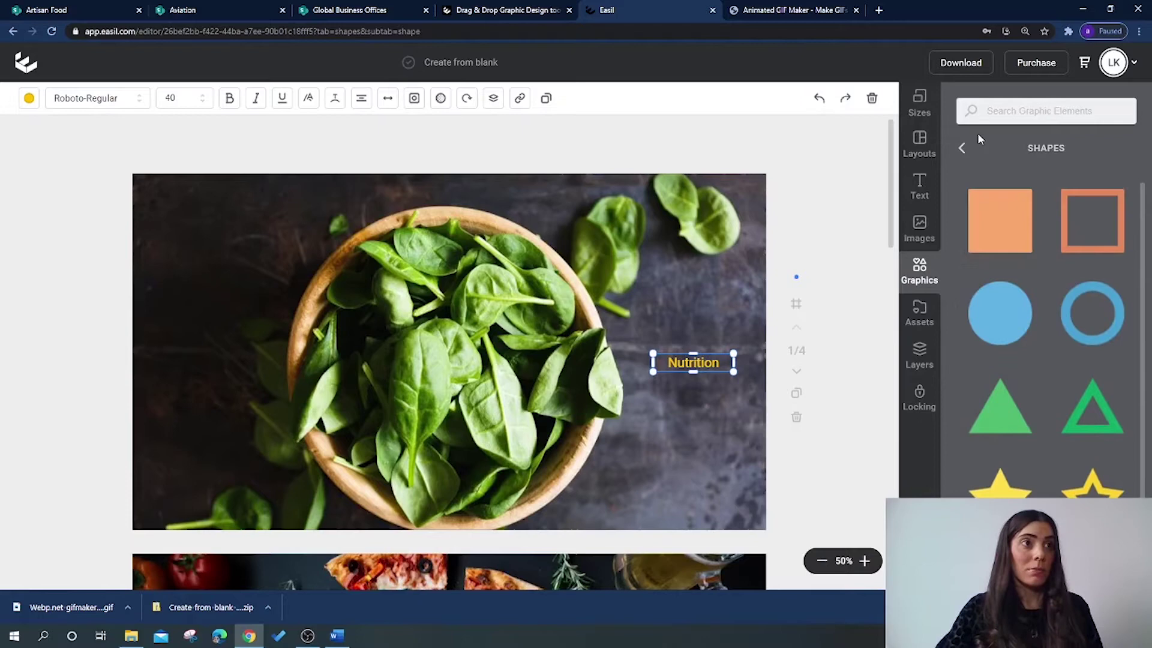
click(962, 148)
click(989, 236)
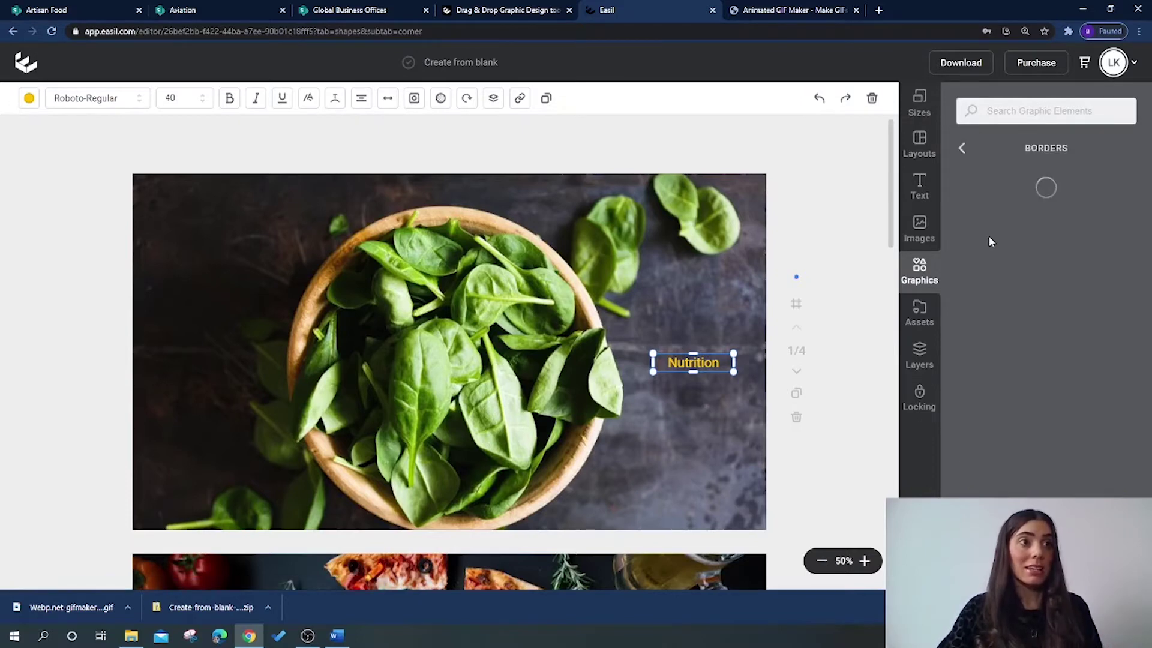
scroll(1035, 258, down, 2)
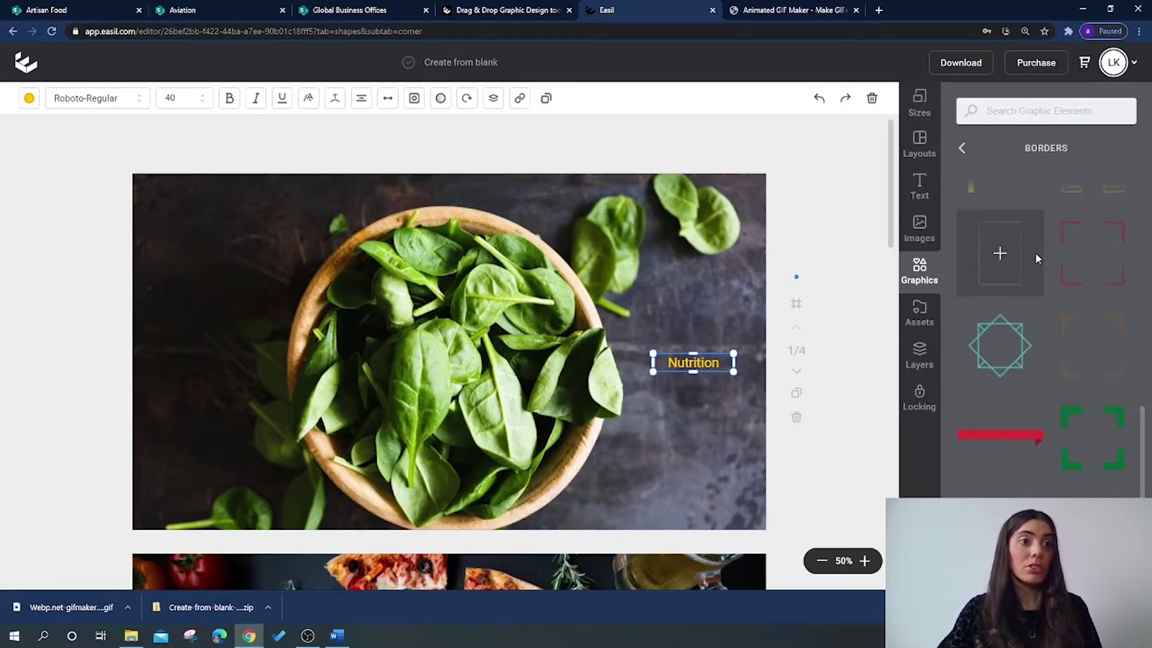
scroll(1035, 258, down, 2)
scroll(1035, 259, down, 2)
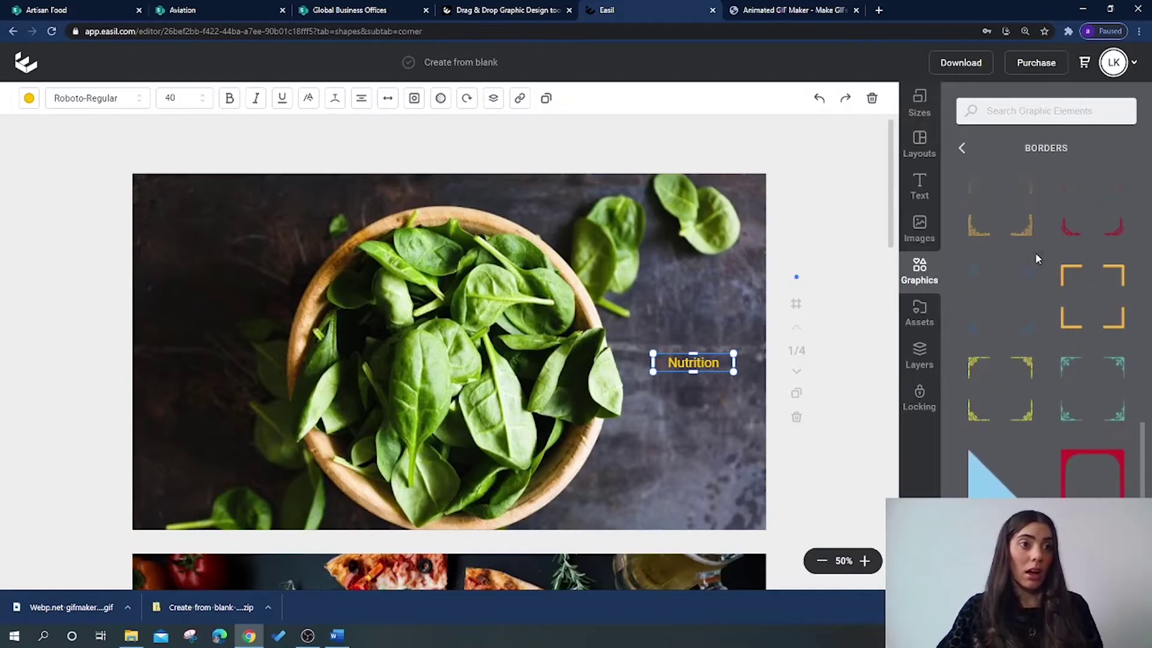
scroll(1036, 258, down, 2)
scroll(1036, 258, down, 2)
scroll(1036, 258, down, 2)
scroll(1036, 258, down, 2)
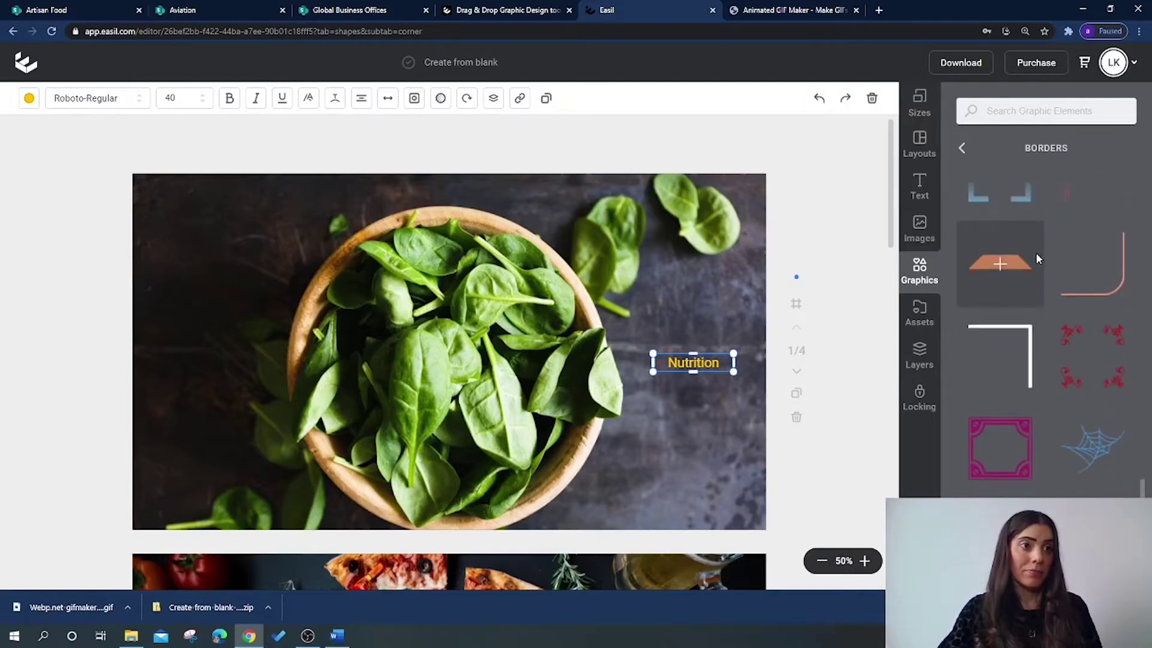
scroll(1037, 253, down, 2)
scroll(1036, 254, down, 2)
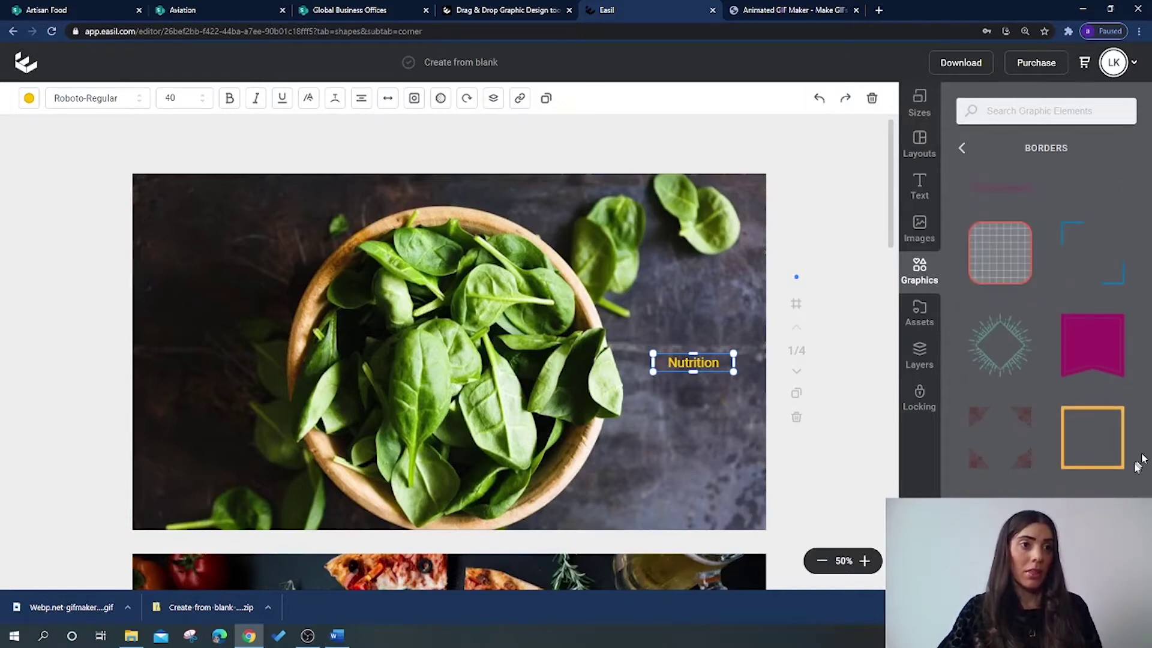
- Add the gold square border and move it over the yellow Nutrition label
click(1102, 444)
mouse_move(495, 362)
mouse_down()
mouse_move(730, 383)
mouse_move(727, 370)
mouse_move(749, 362)
mouse_up()
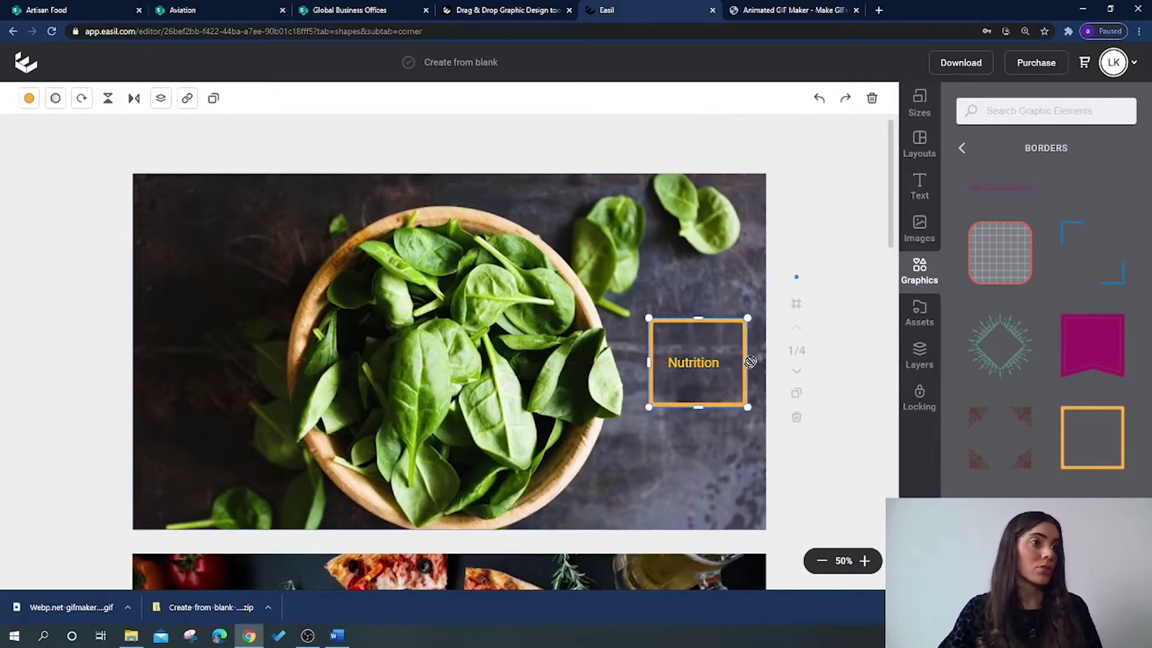
drag(650, 363, 640, 362)
drag(693, 318, 693, 337)
- Resize the gold border's edges into a rectangle fitting snugly around the word Nutrition
drag(696, 406, 706, 390)
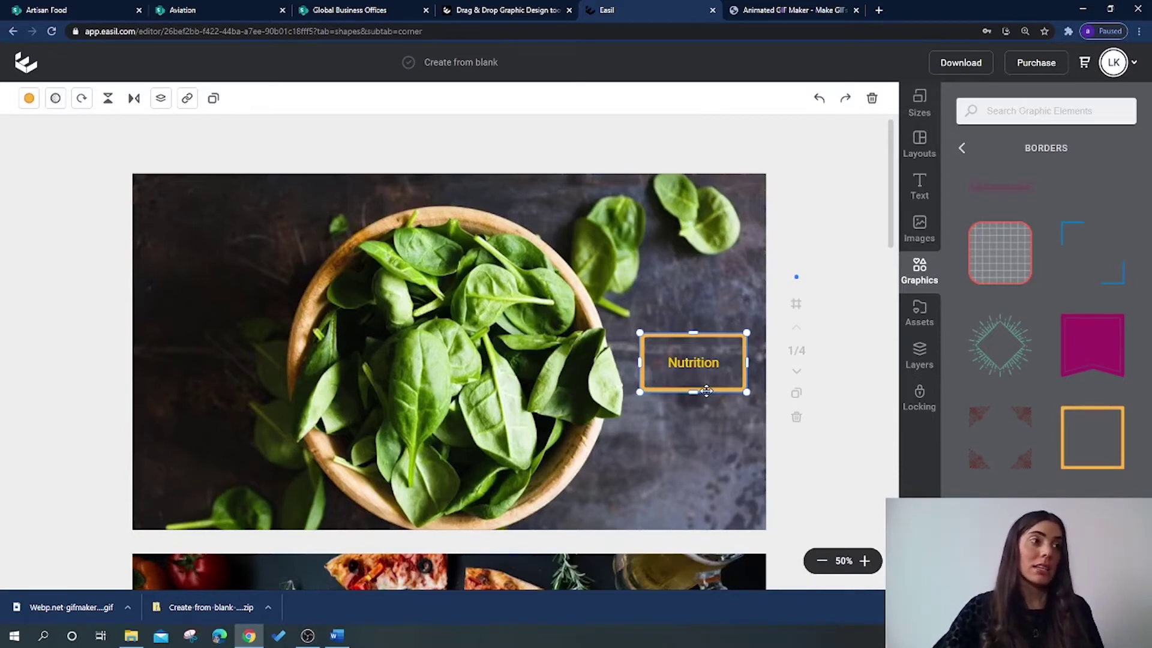
drag(706, 391, 709, 403)
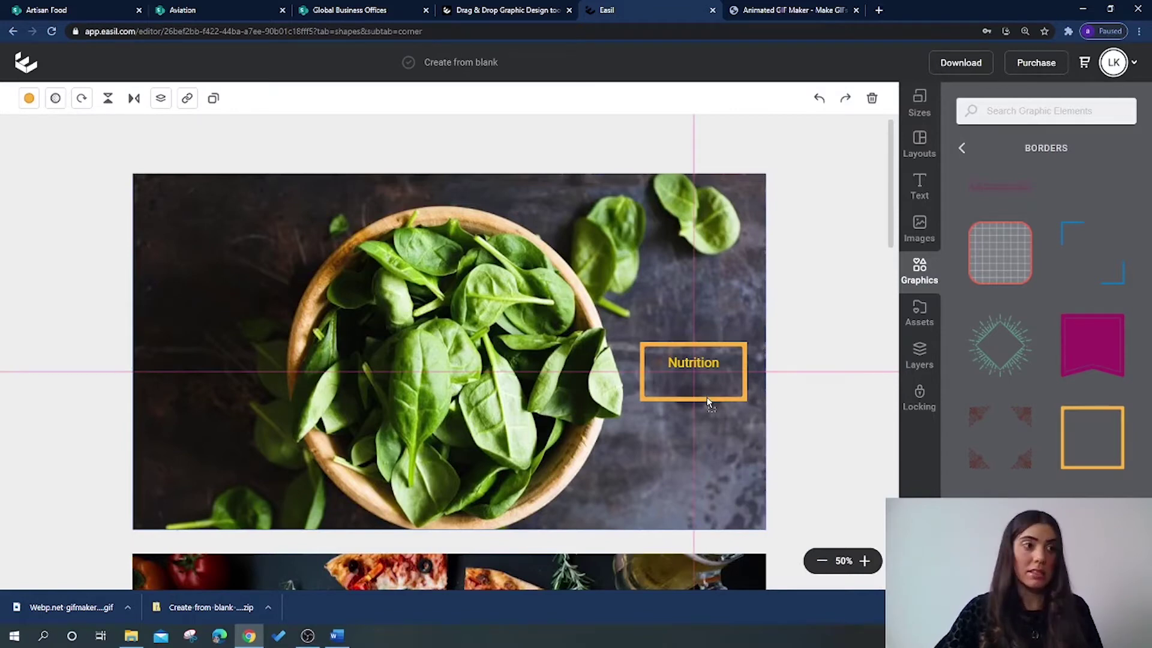
drag(709, 405, 709, 406)
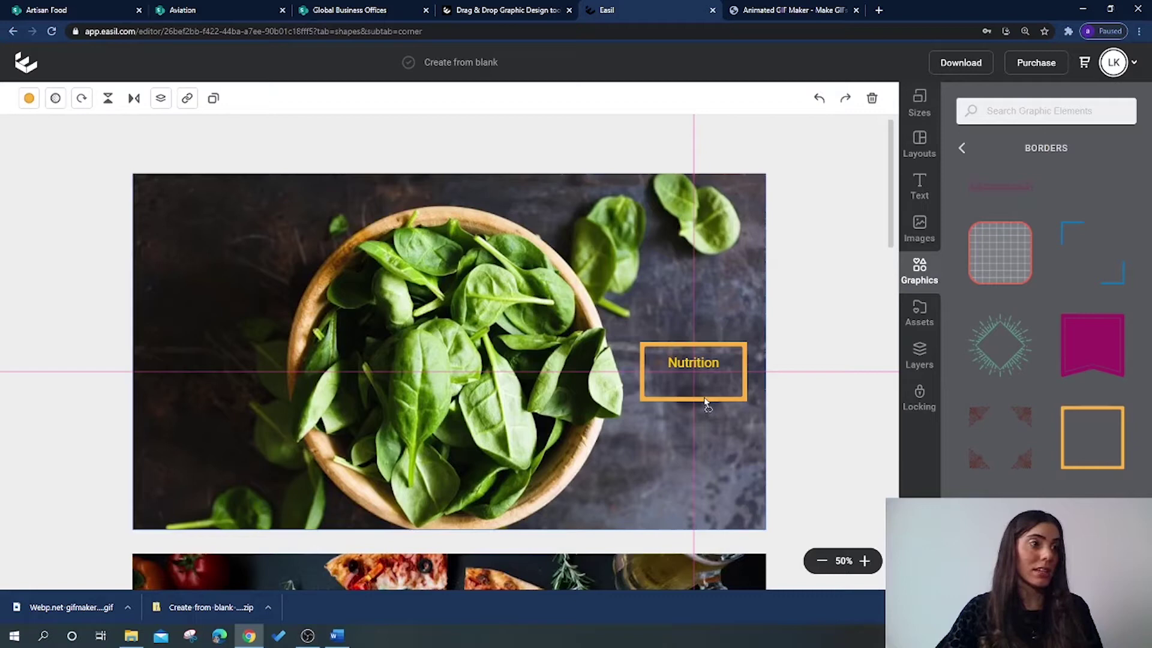
- In Layers, move the Nutrition text layer above the Stretch Rounded frame
drag(706, 404, 707, 404)
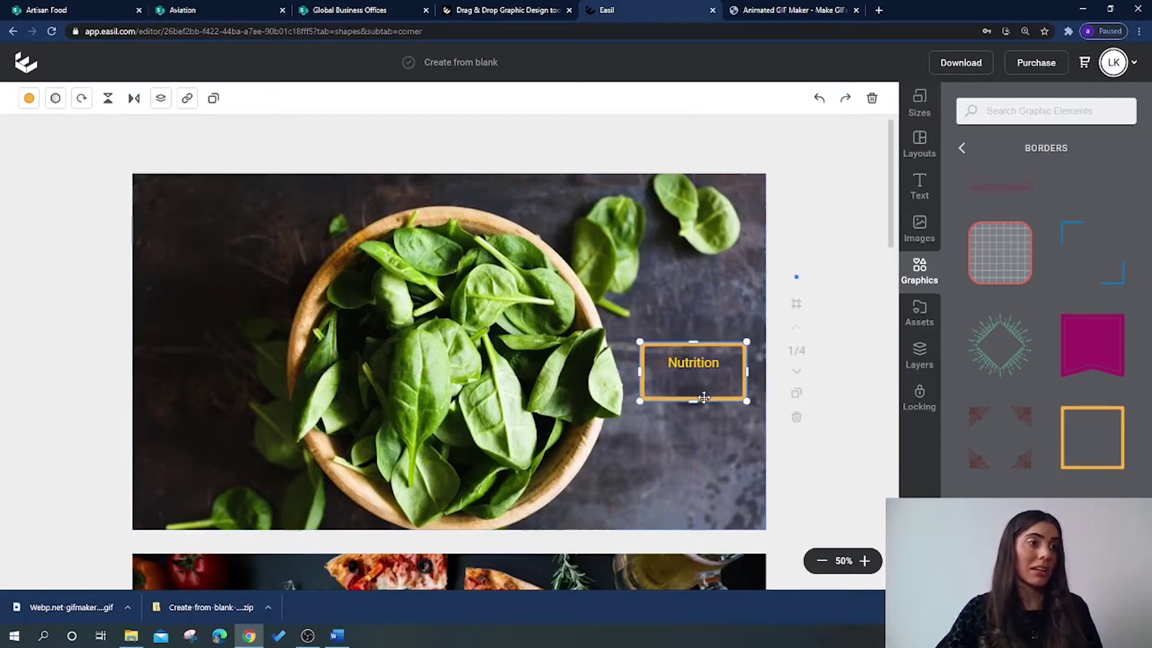
click(919, 358)
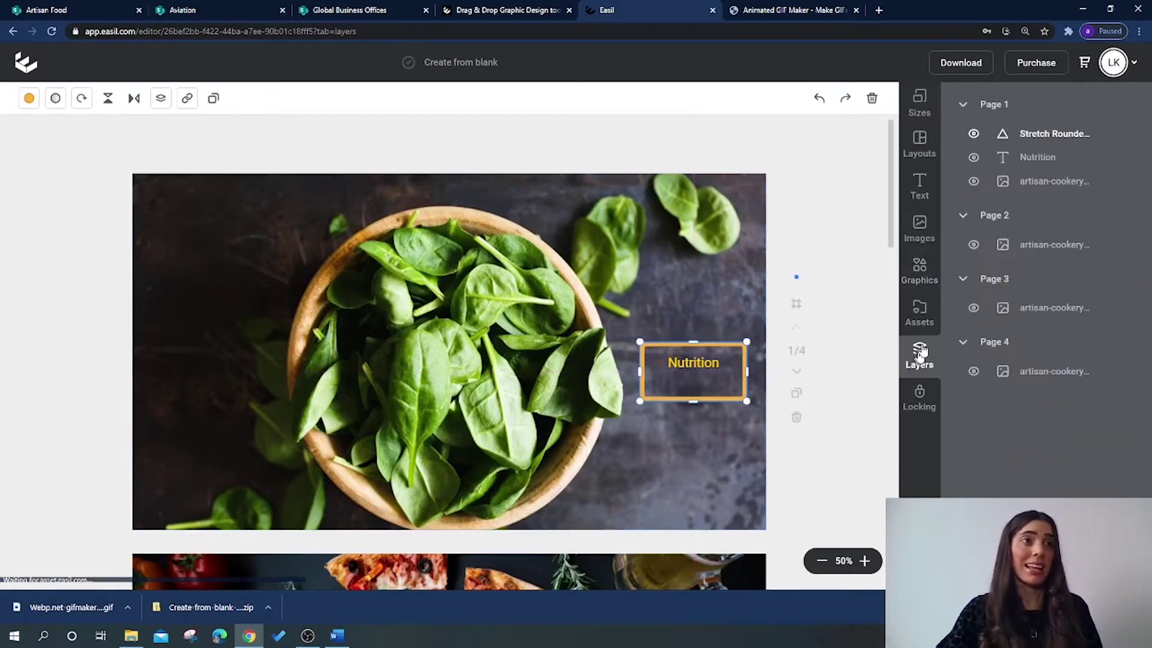
click(1035, 157)
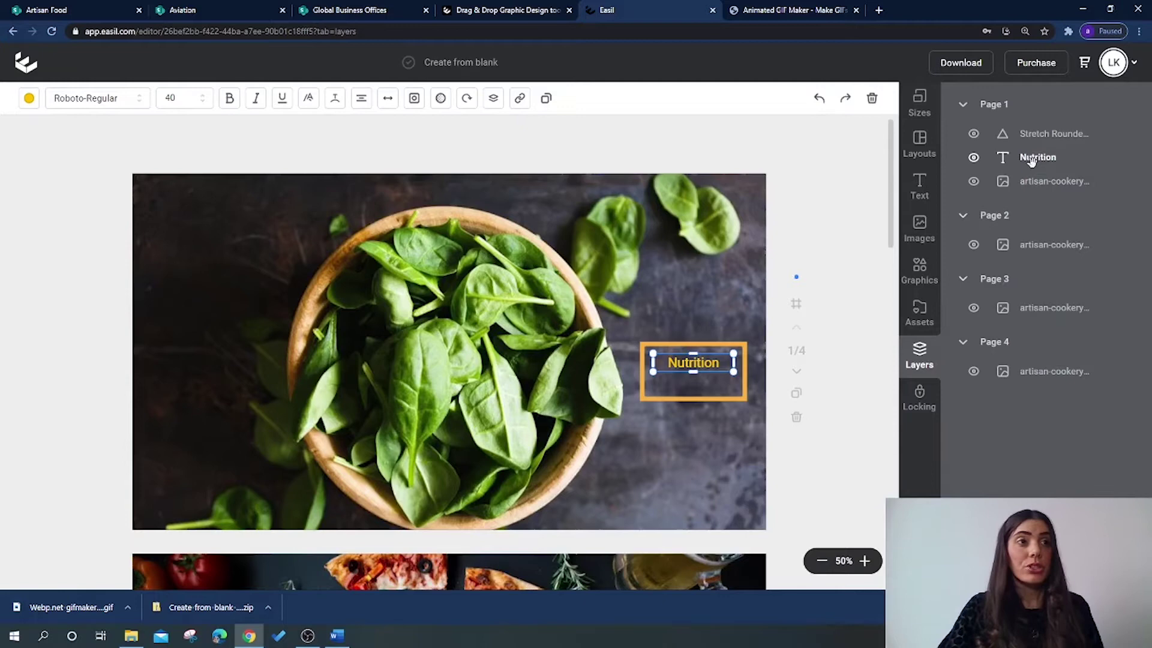
drag(1032, 159, 1034, 132)
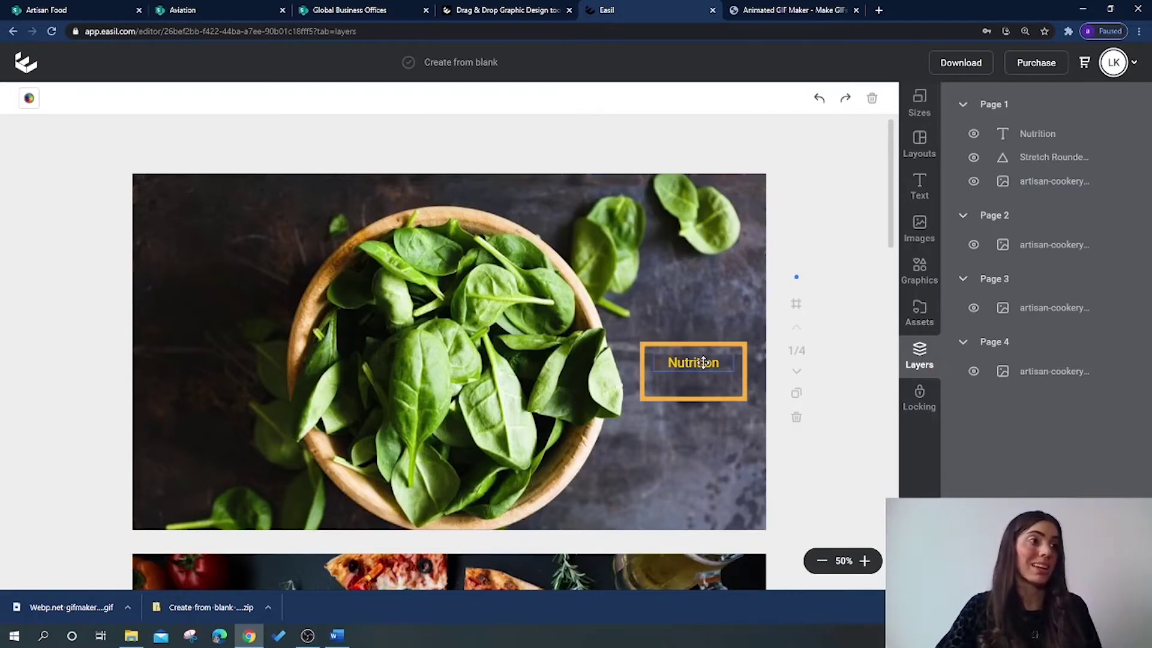
- Shift the Nutrition text down so it sits centred inside the gold frame
drag(703, 363, 707, 379)
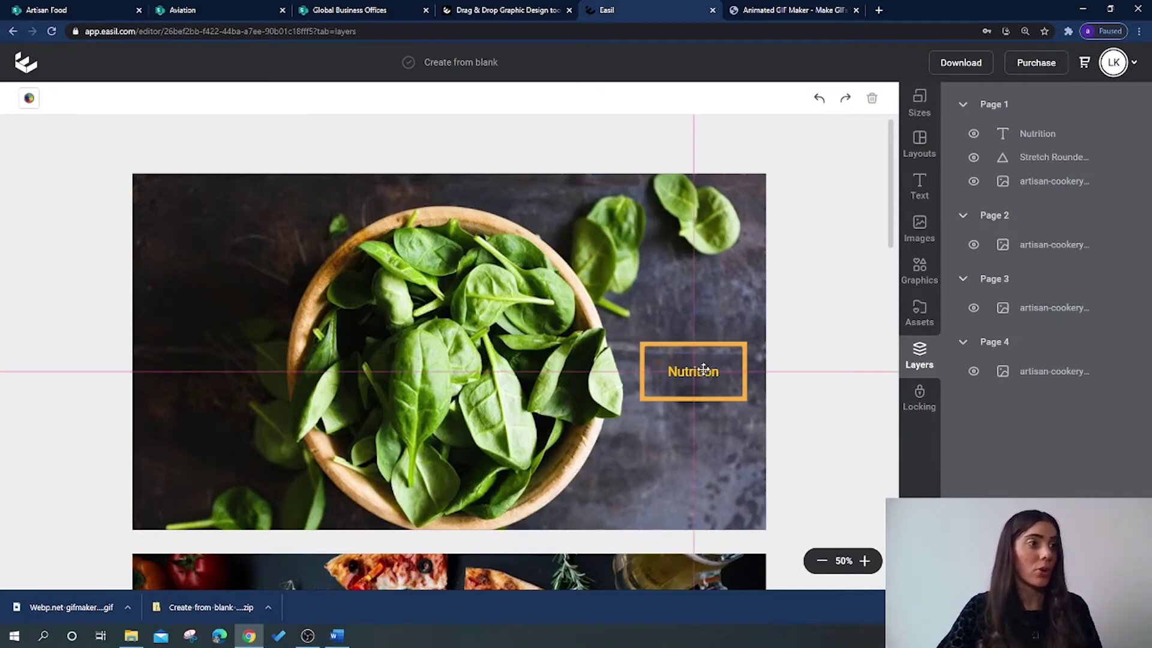
drag(704, 369, 704, 369)
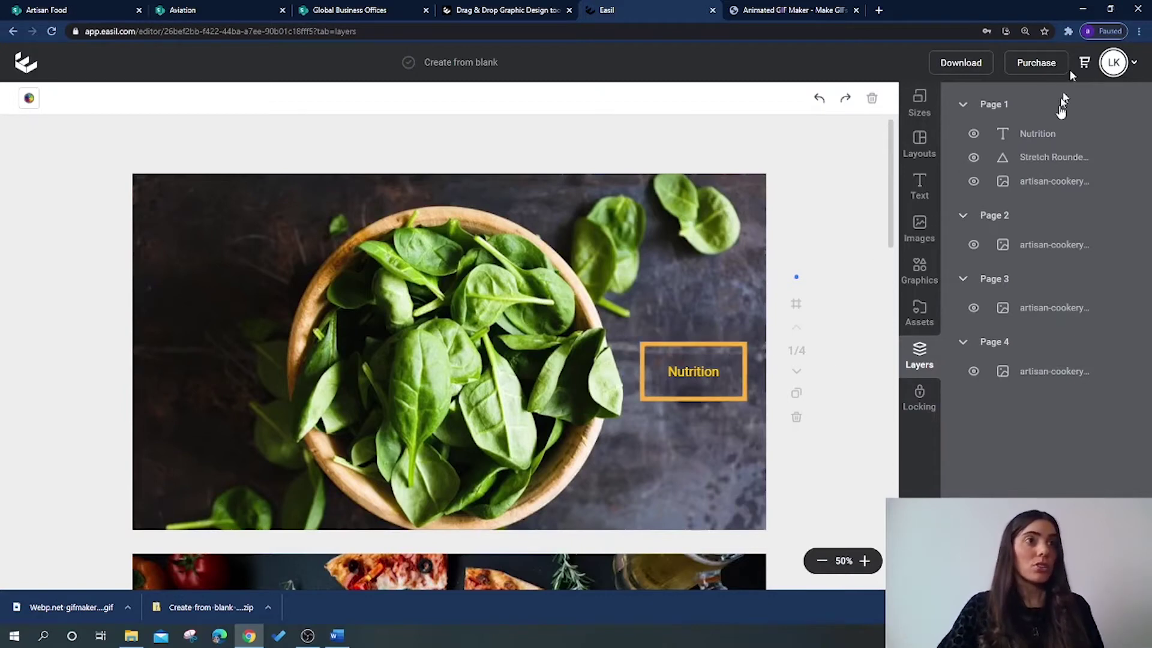
- Copy the Nutrition text and its frame and paste them onto pages 2, 3 and 4
click(1040, 133)
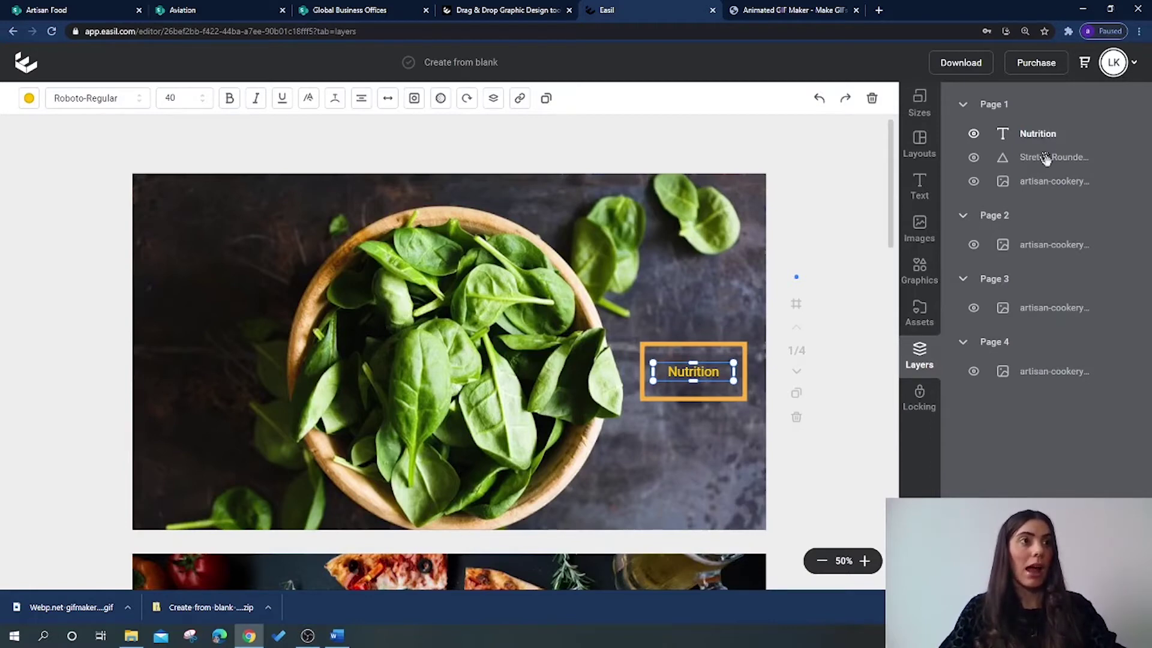
click(1048, 161)
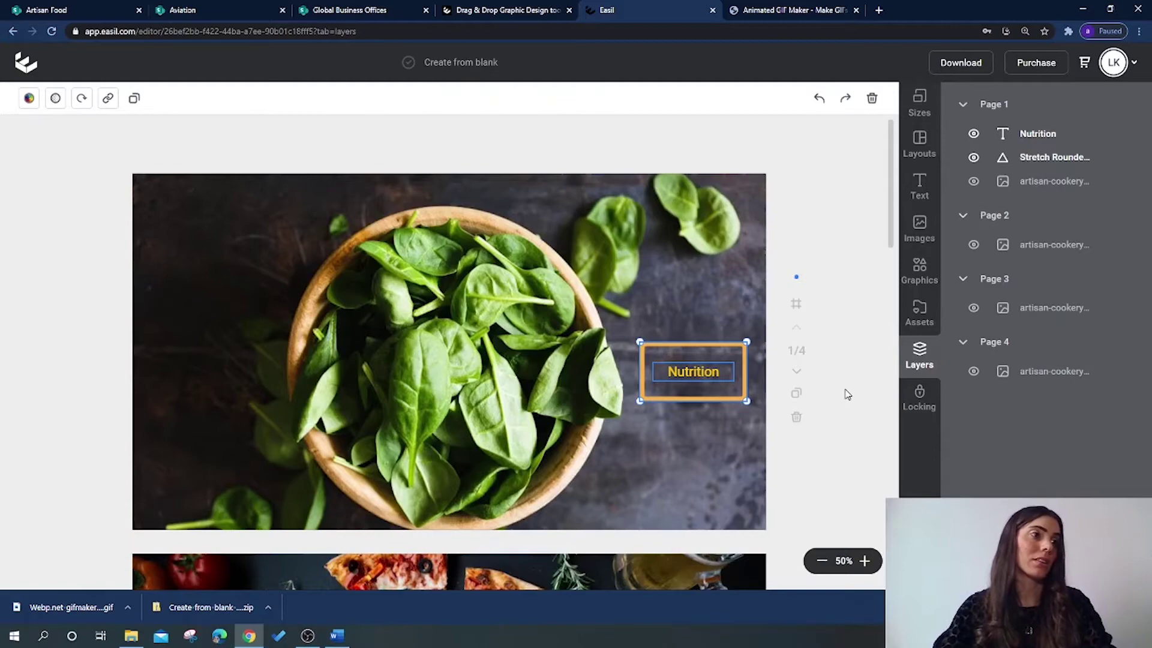
scroll(847, 393, down, 5)
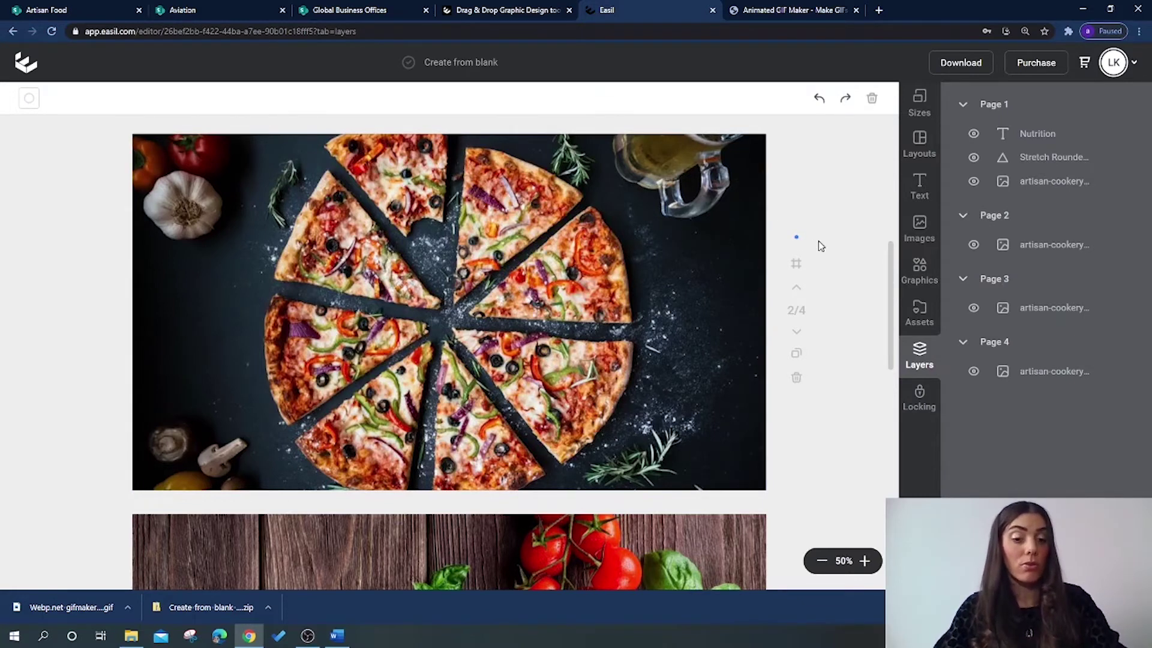
key(ctrl+v)
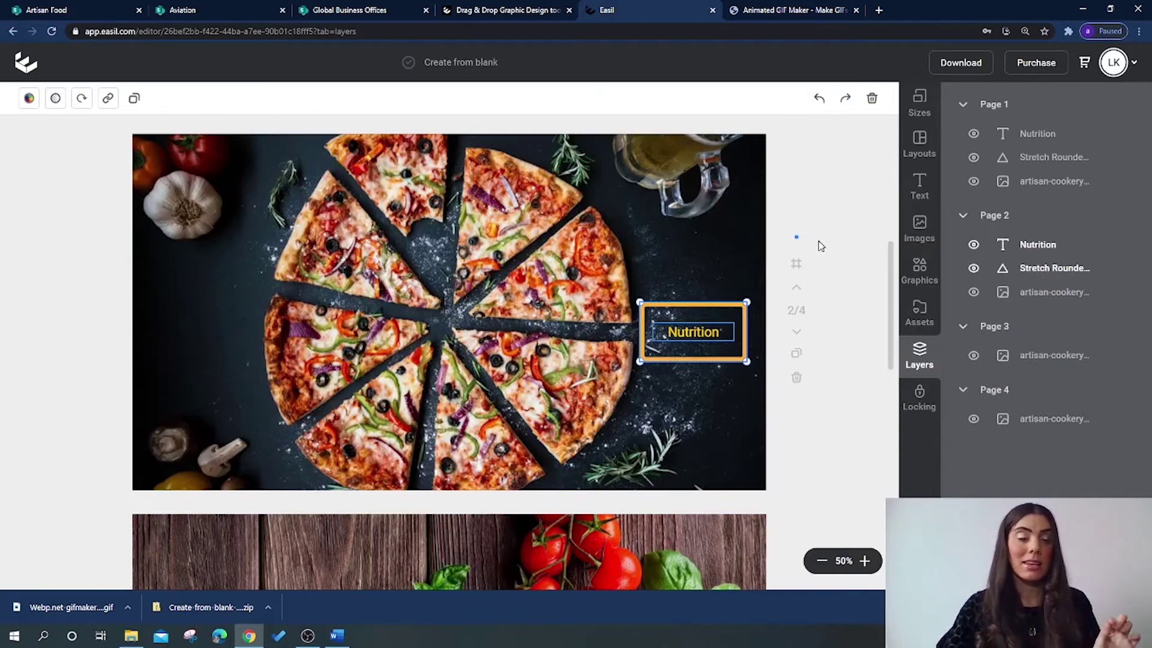
scroll(720, 347, down, 1)
scroll(838, 381, down, 2)
key(ctrl+v)
scroll(840, 380, down, 3)
scroll(840, 380, down, 2)
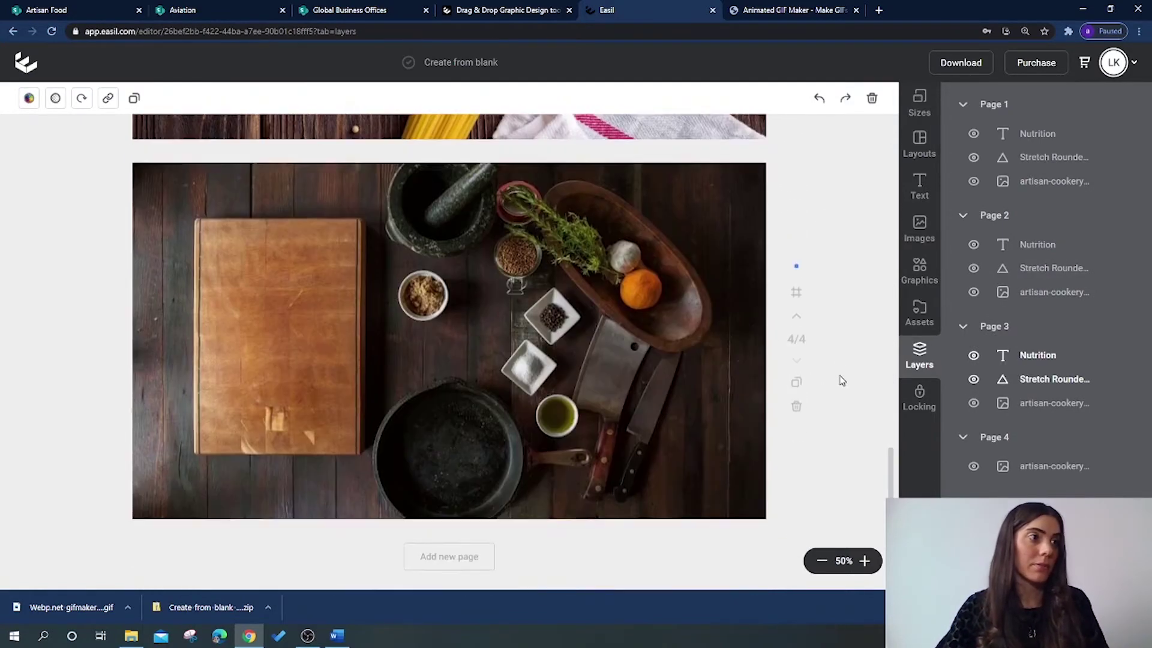
key(ctrl+v)
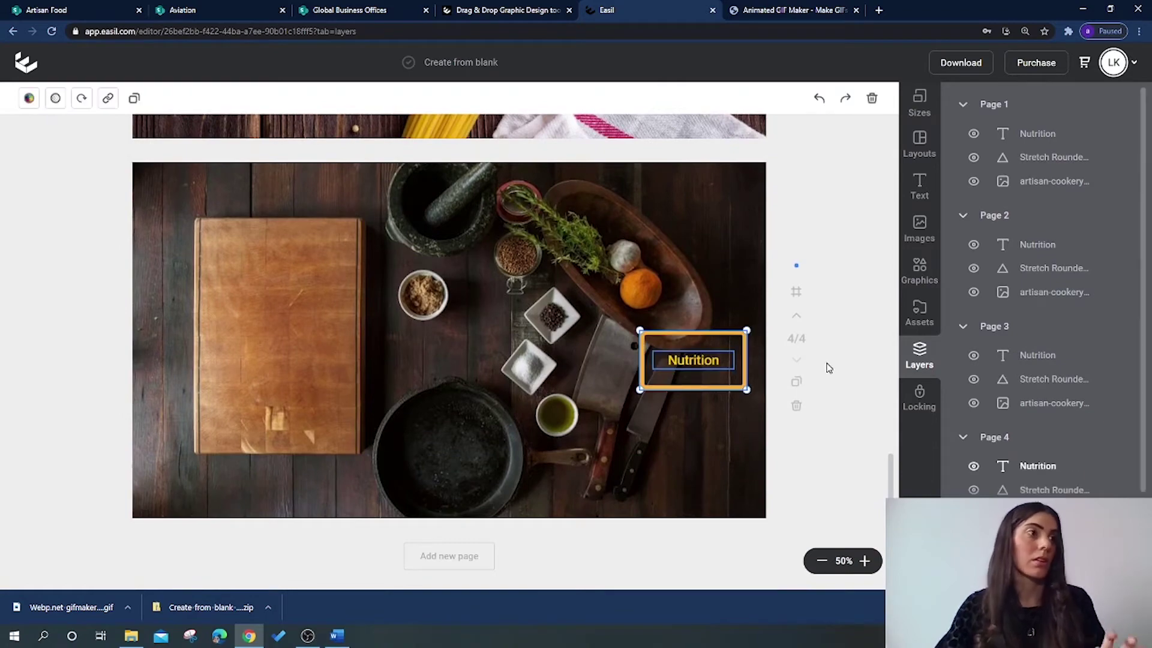
scroll(828, 368, up, 3)
scroll(828, 367, up, 3)
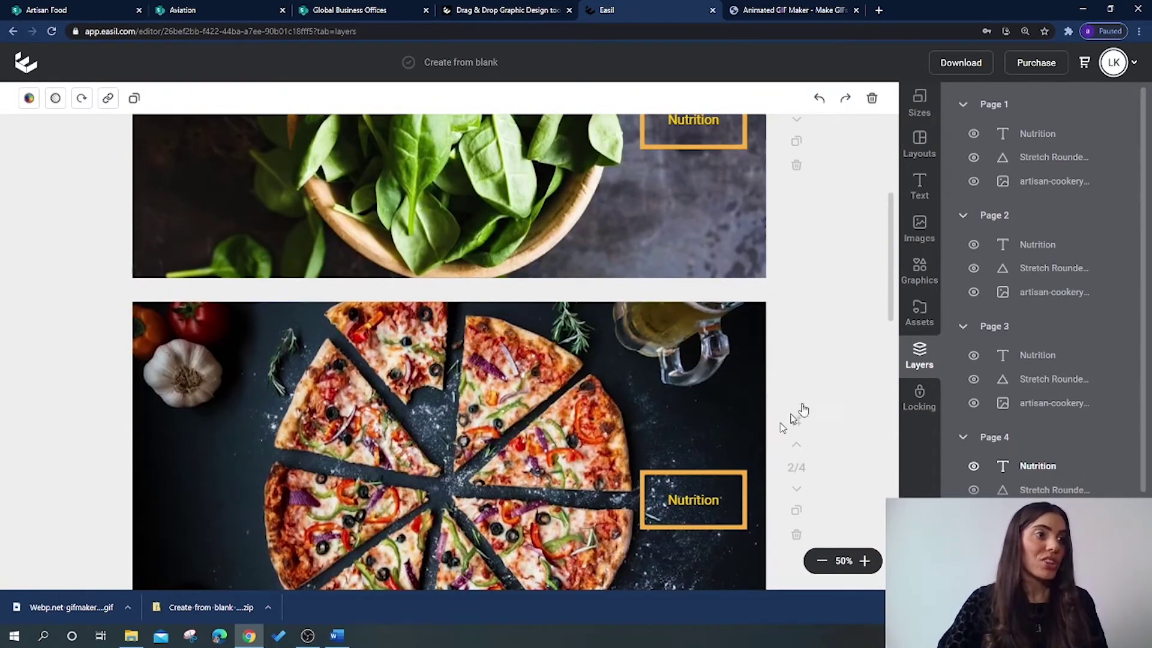
scroll(839, 362, down, 3)
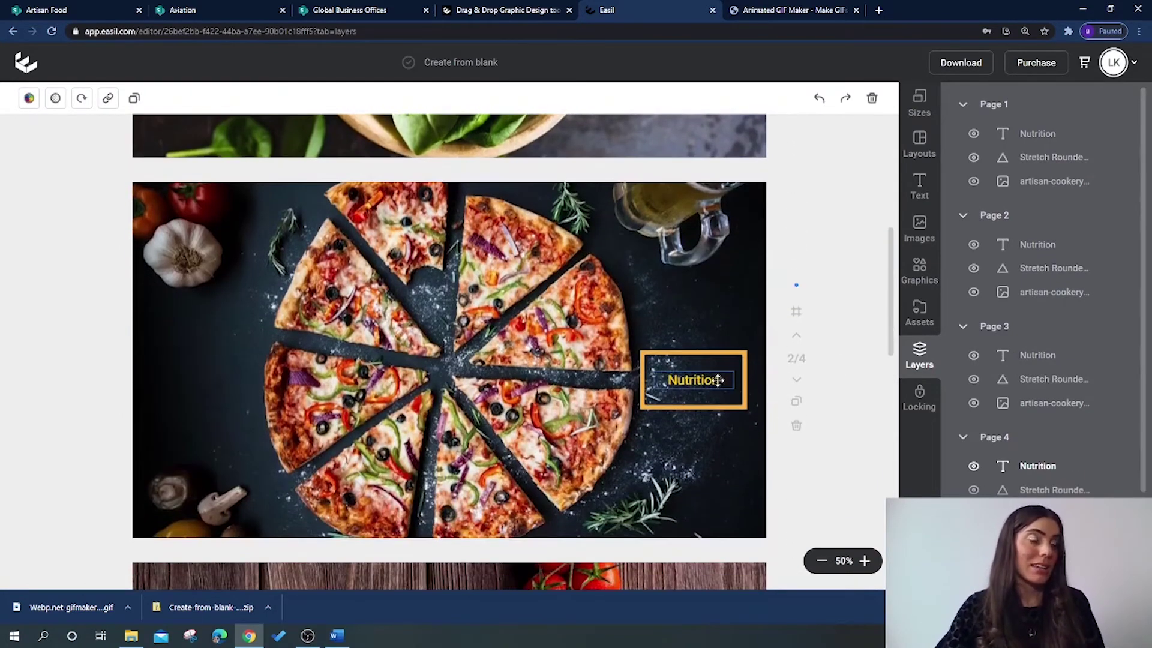
- Replace the page 3 label with Artisan and the page 4 label with Revitalize
double_click(720, 392)
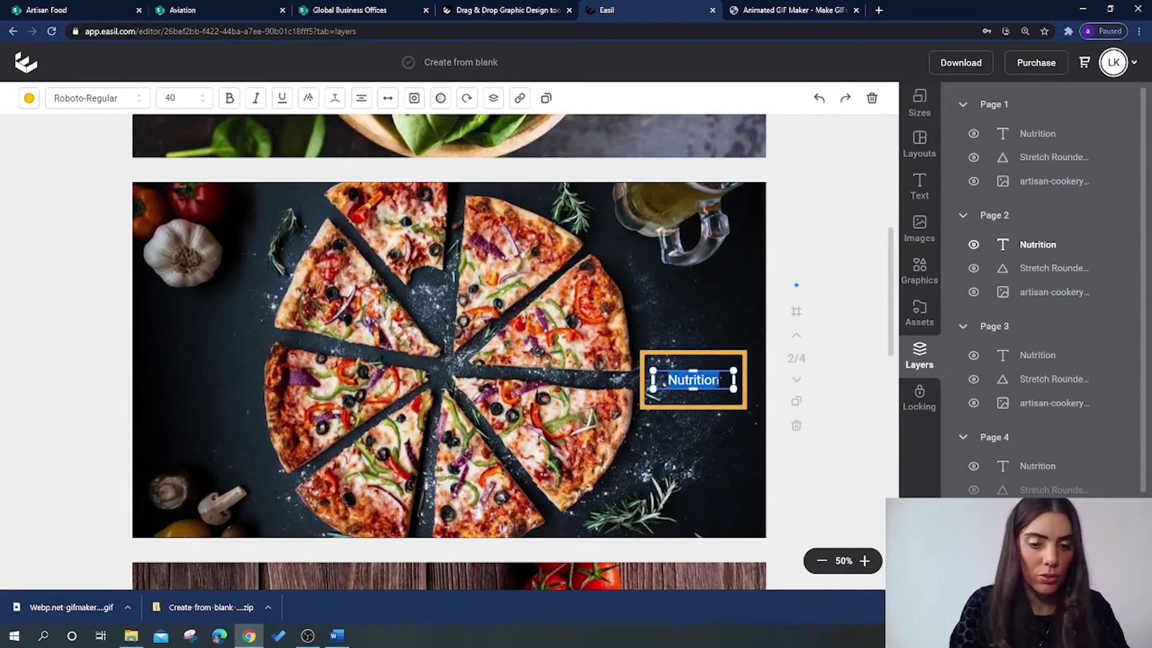
text(Fresh)
key(Tab)
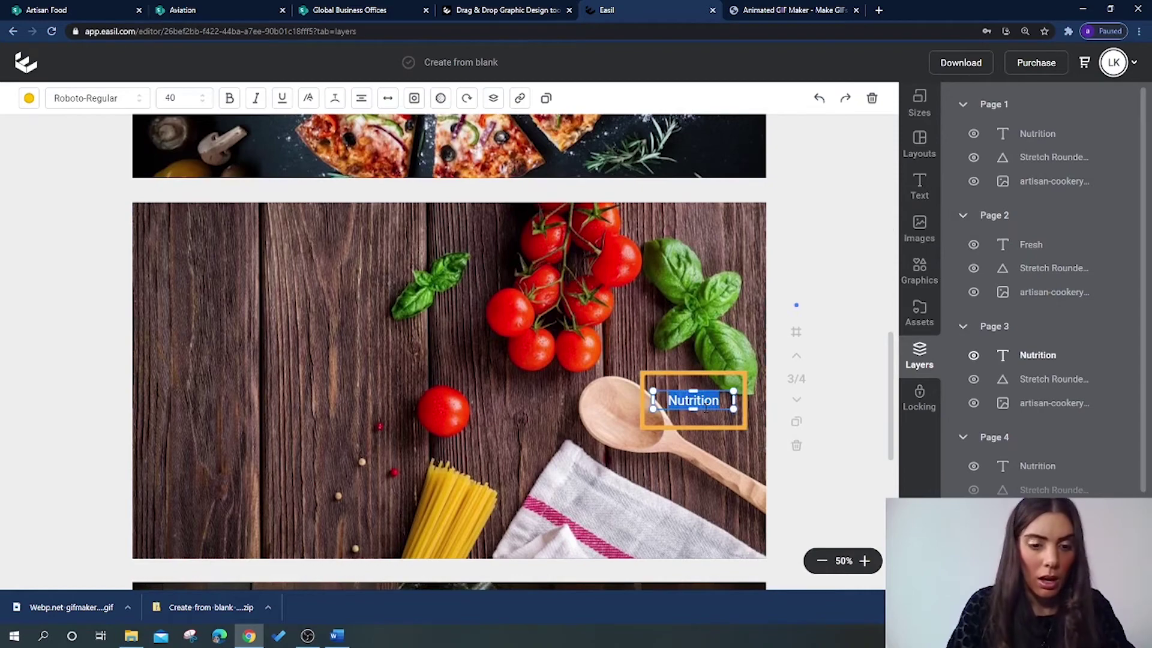
text(Artisan)
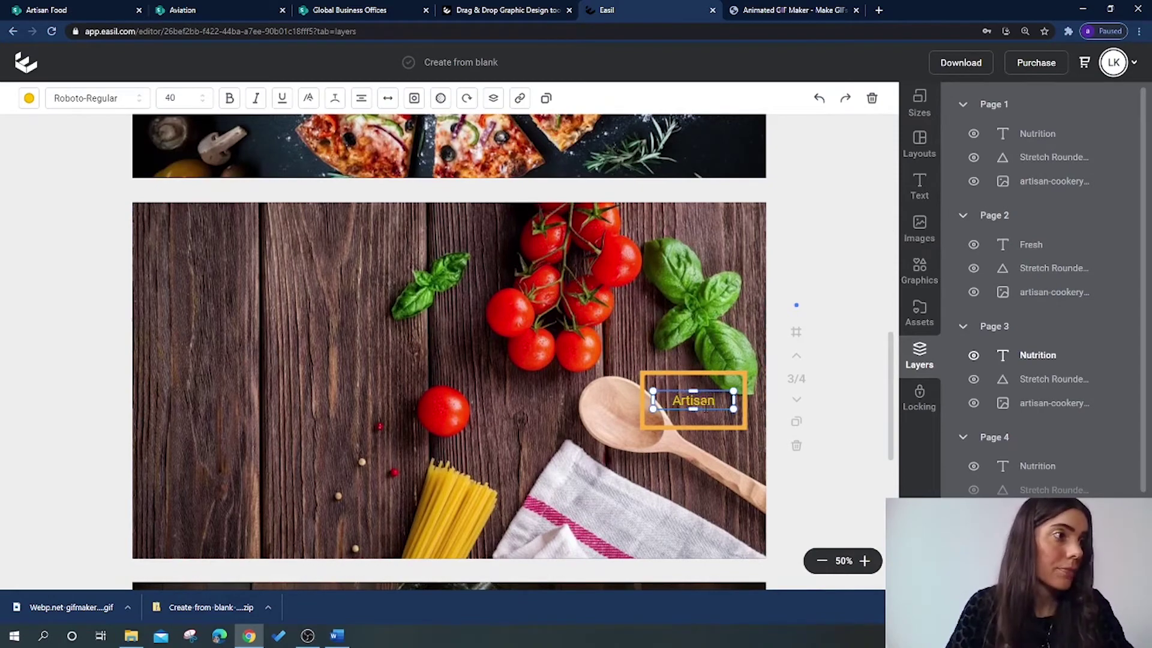
scroll(738, 407, down, 2)
scroll(738, 406, down, 5)
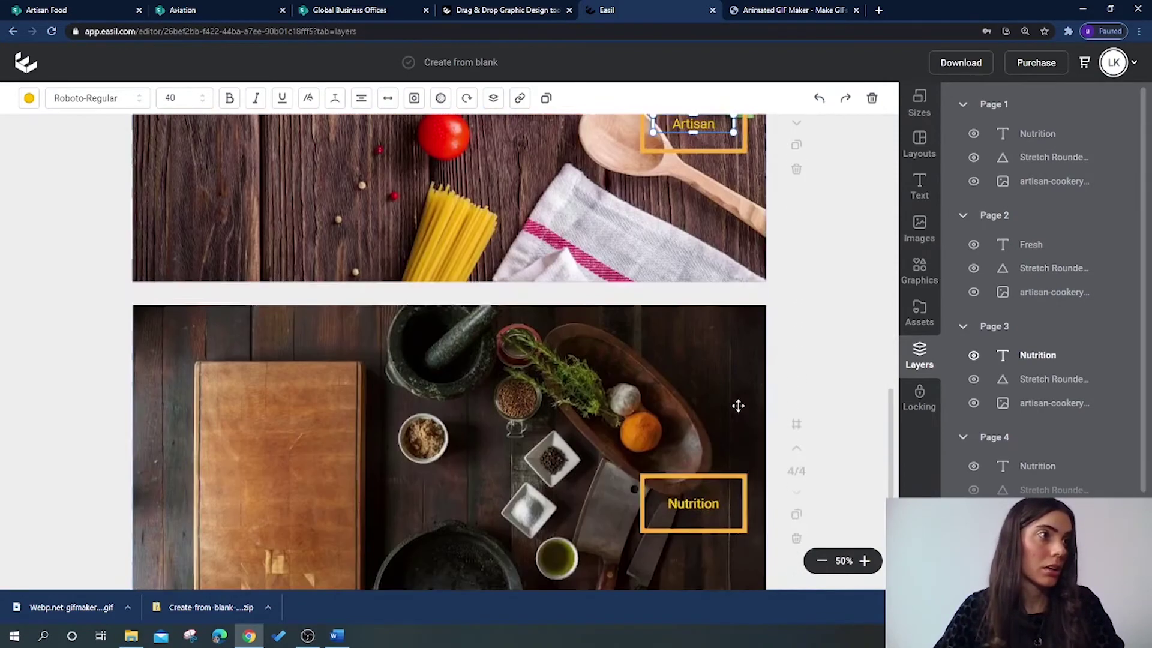
click(708, 362)
double_click(708, 353)
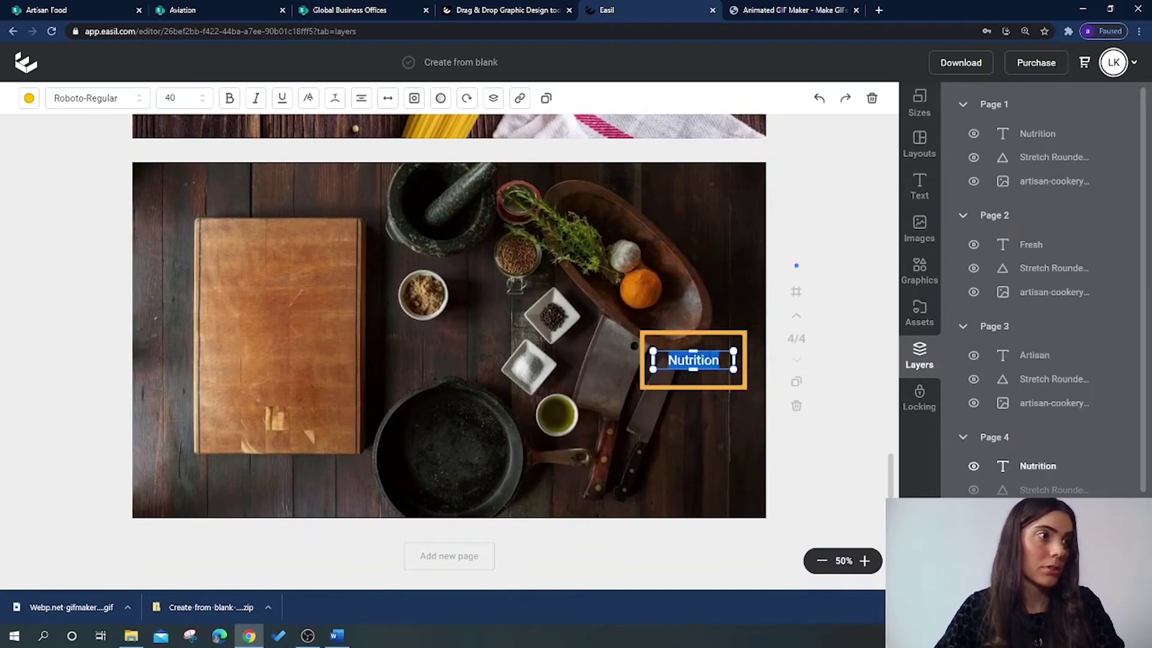
text(Revi)
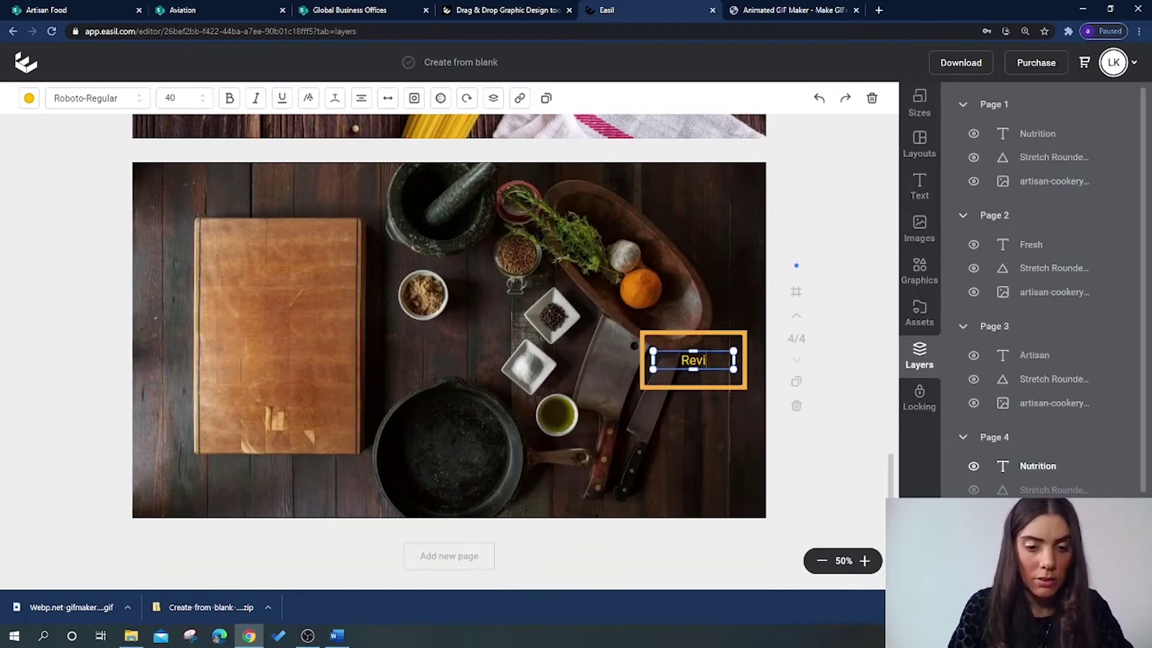
text(talize)
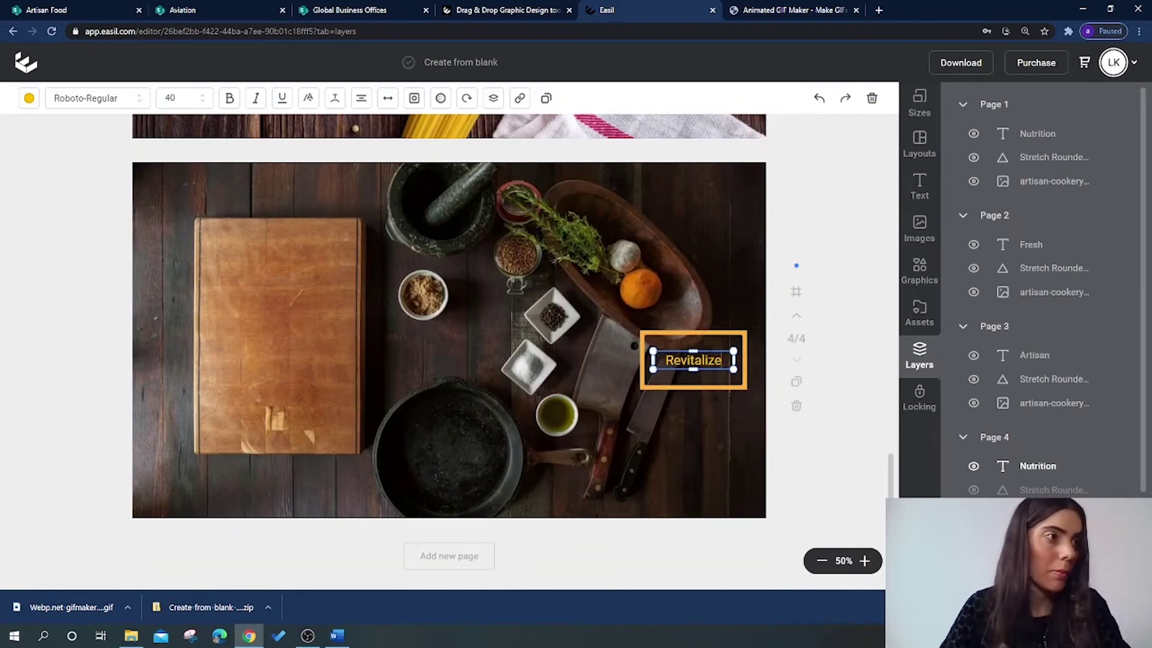
click(844, 362)
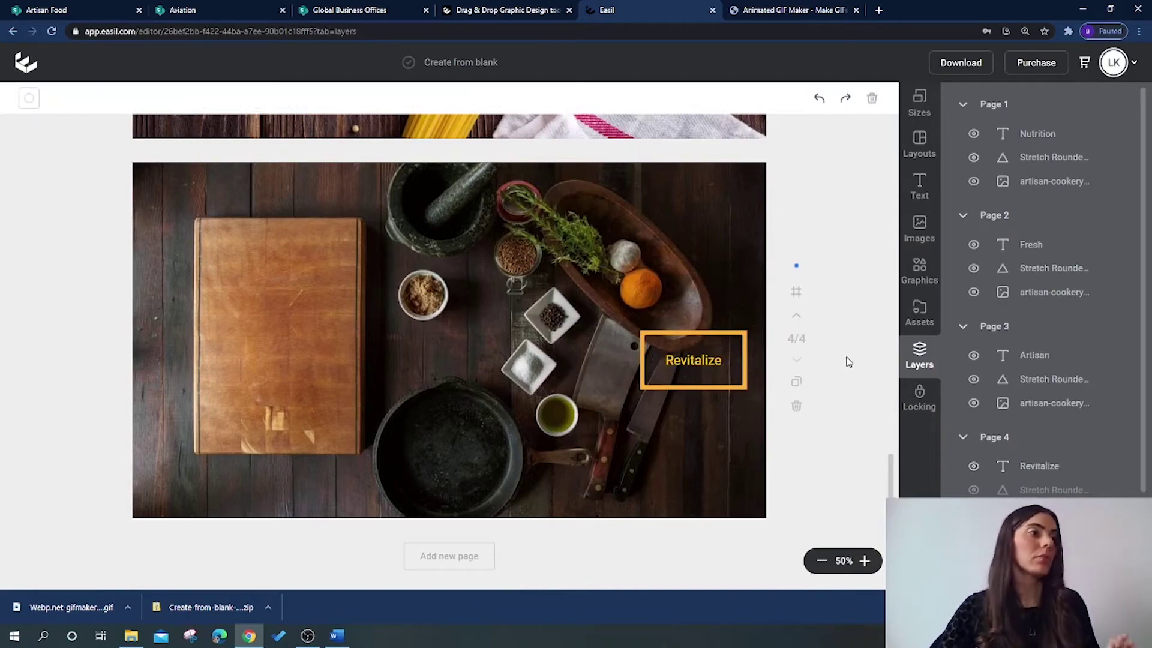
scroll(846, 362, up, 4)
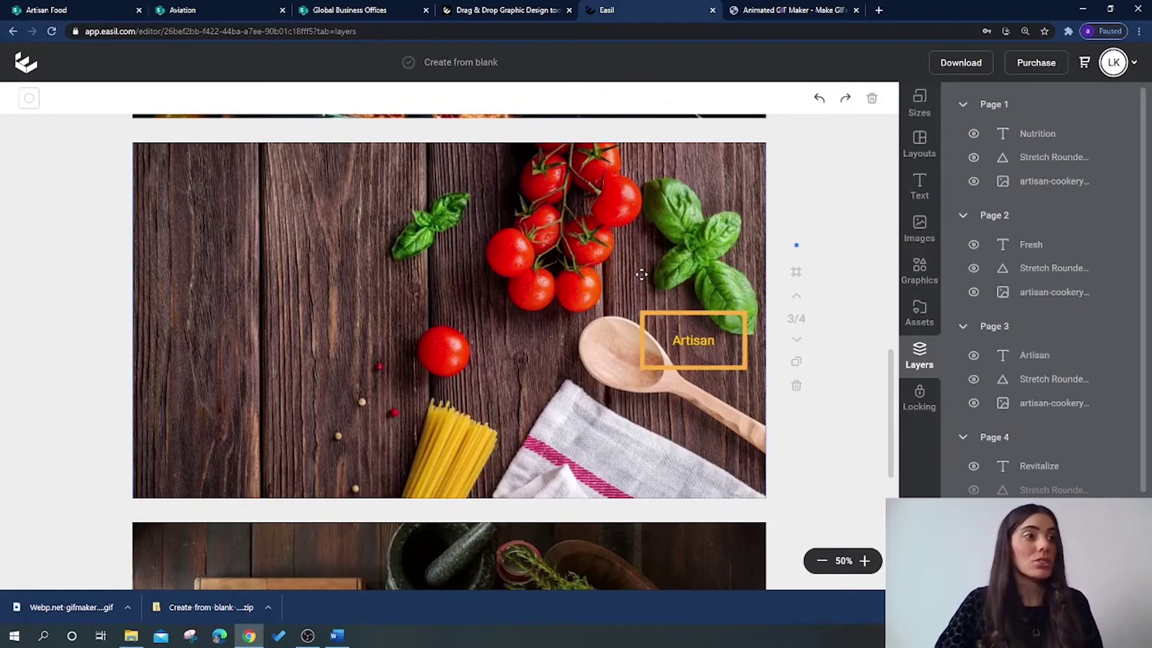
- Flip the page 3 tomato background horizontally, after trying and undoing a vertical flip
click(642, 275)
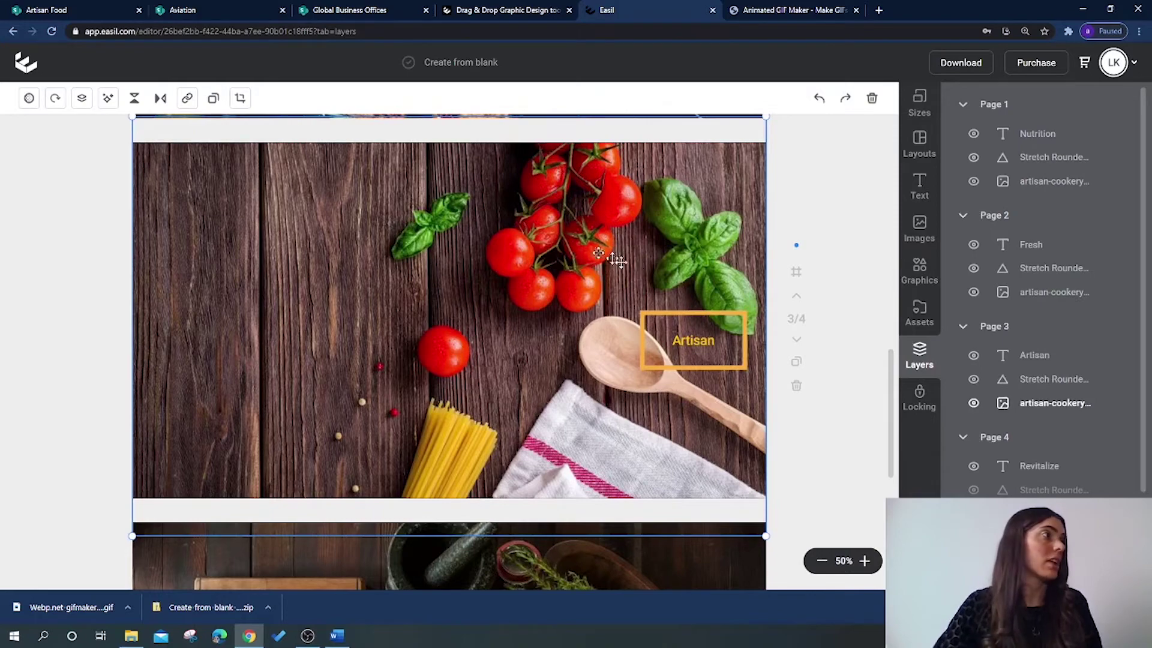
click(160, 99)
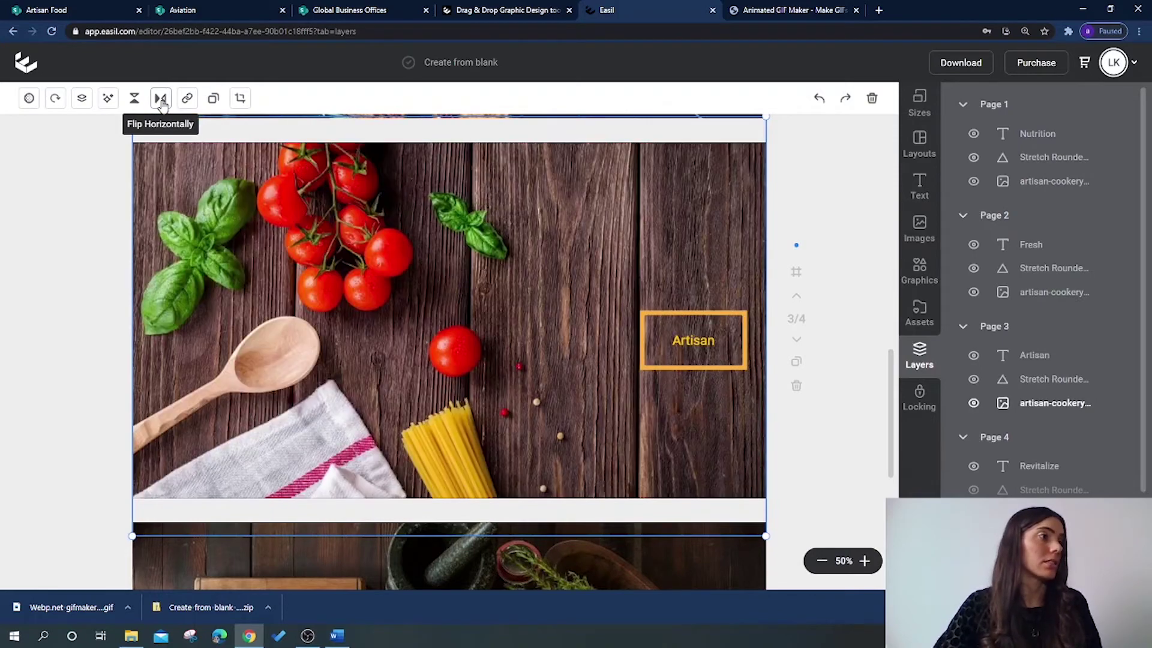
click(134, 99)
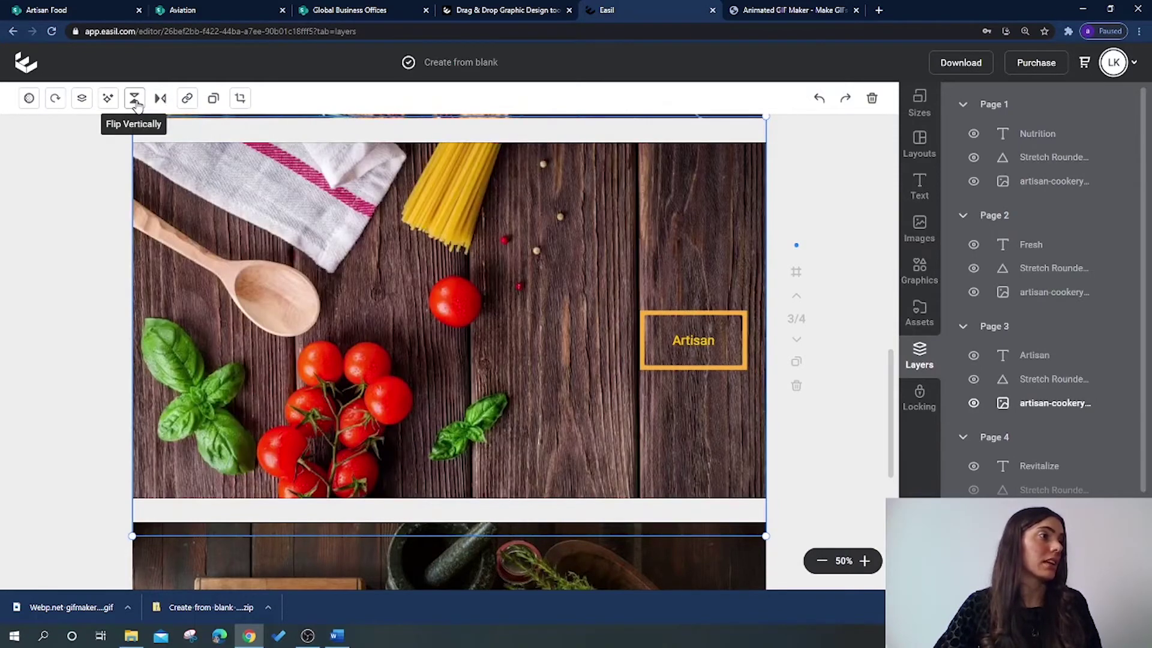
click(135, 99)
click(160, 100)
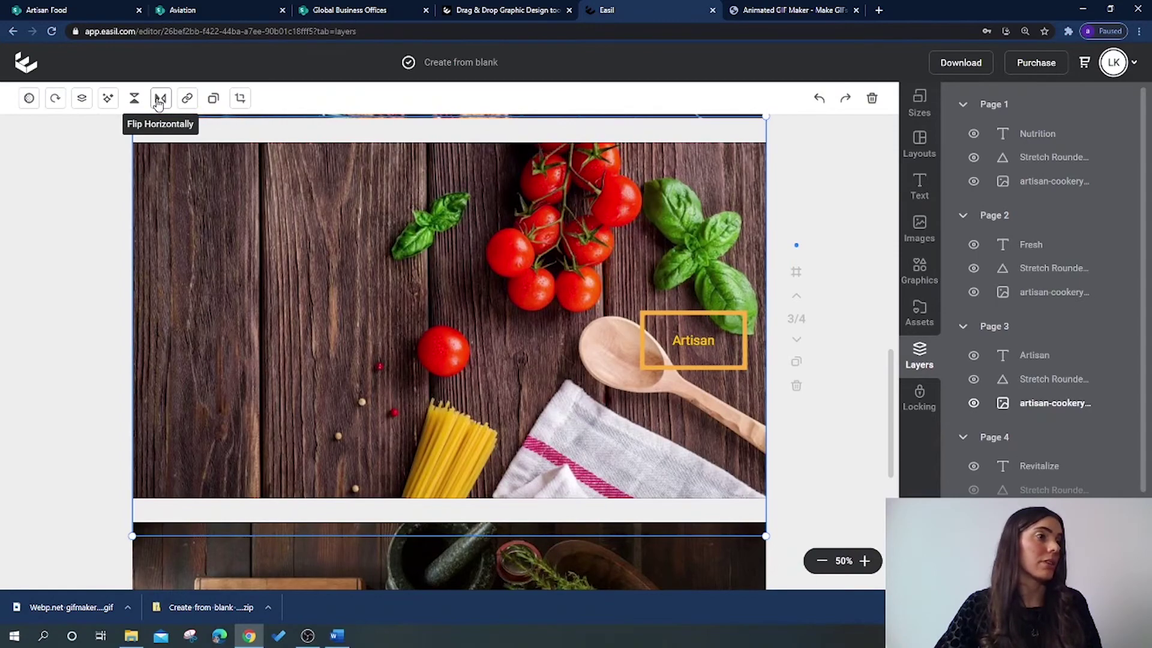
click(160, 99)
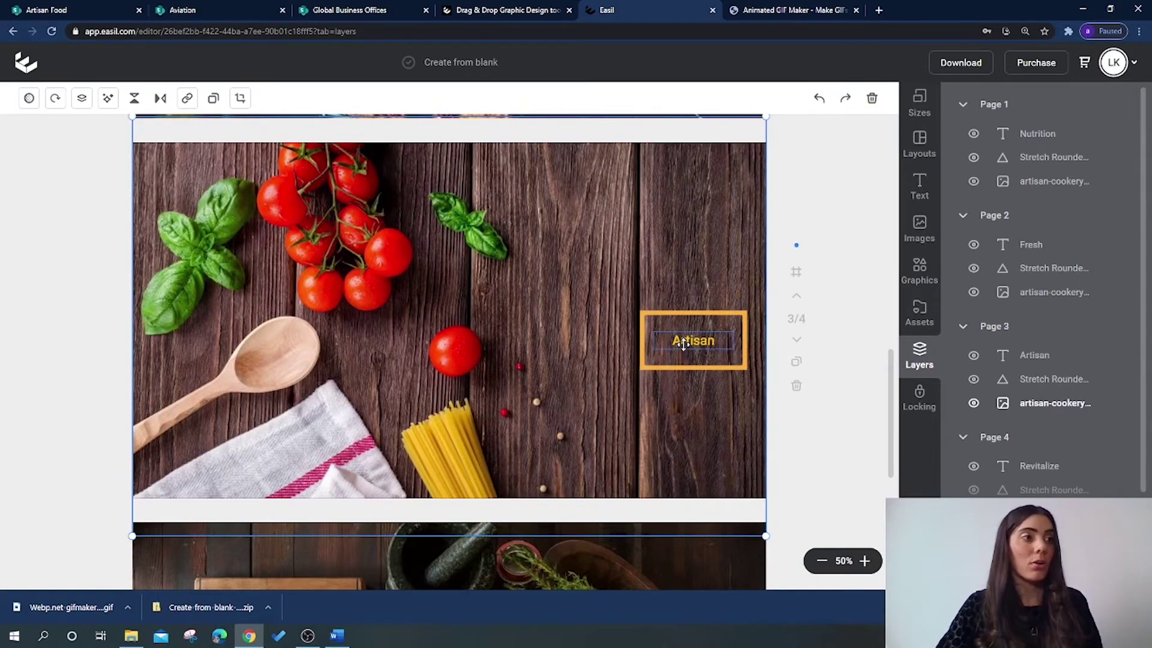
scroll(706, 348, down, 5)
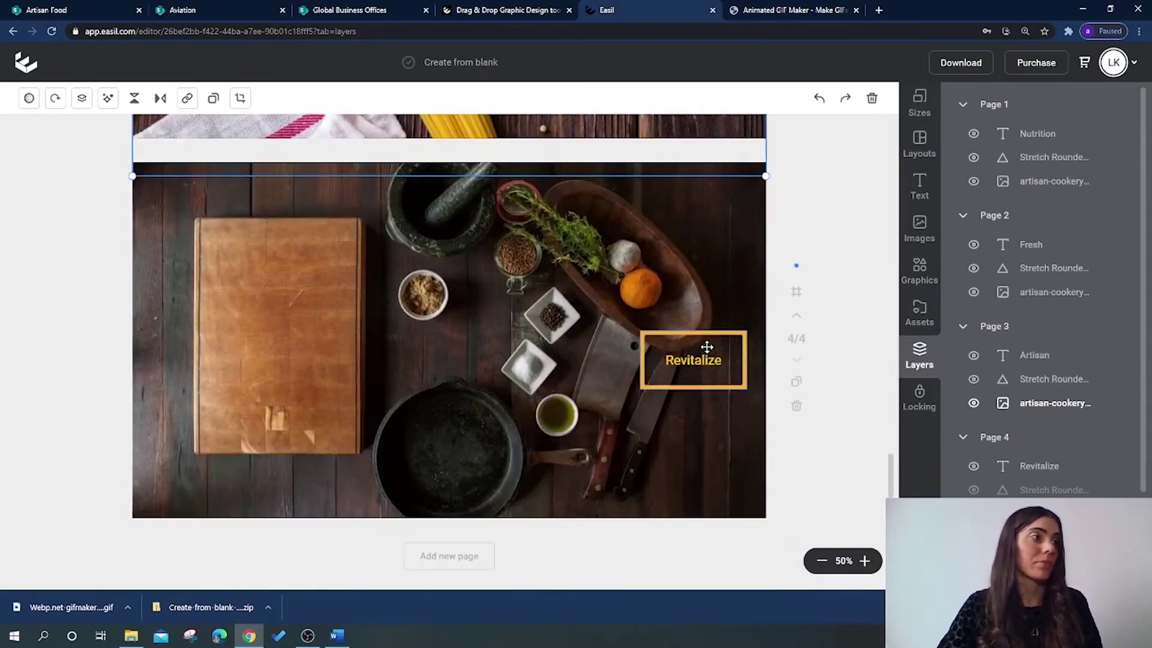
- Try Flip Horizontally on the page 4 background, then flip it back to original
click(677, 287)
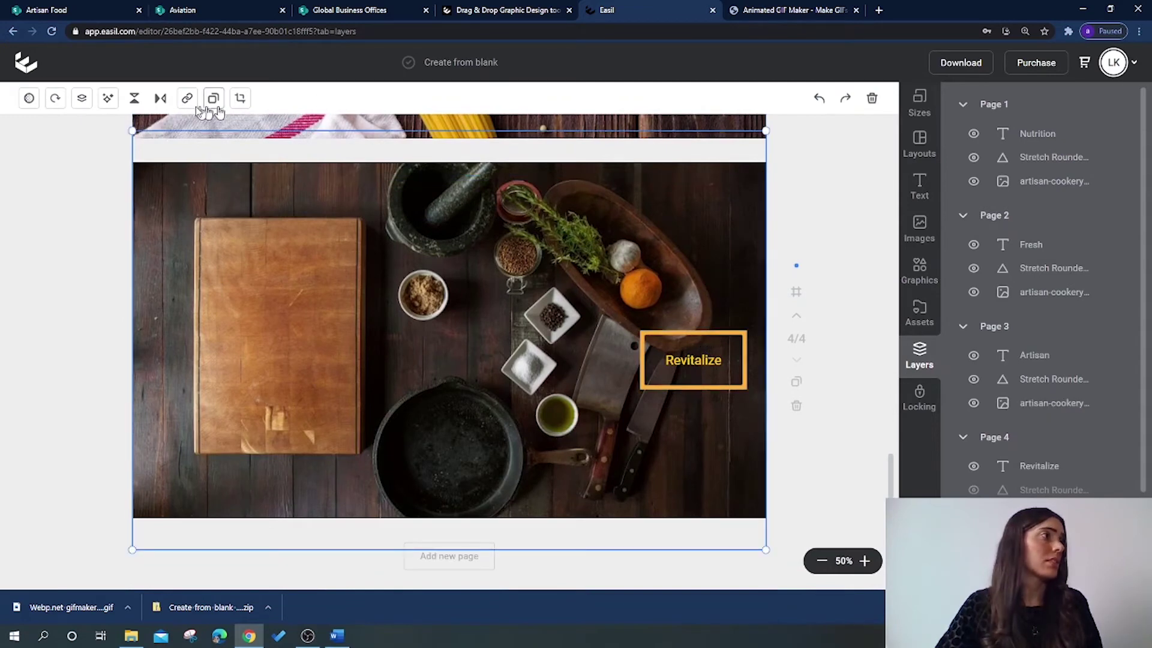
click(161, 99)
click(161, 99)
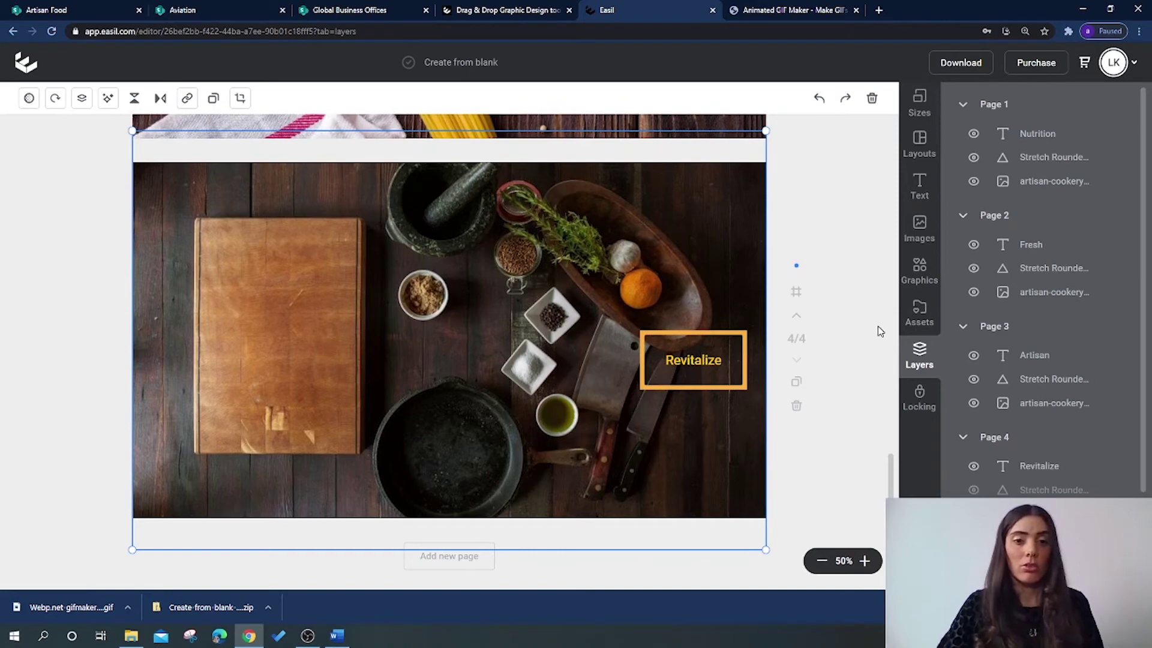
scroll(864, 343, up, 5)
scroll(849, 345, up, 4)
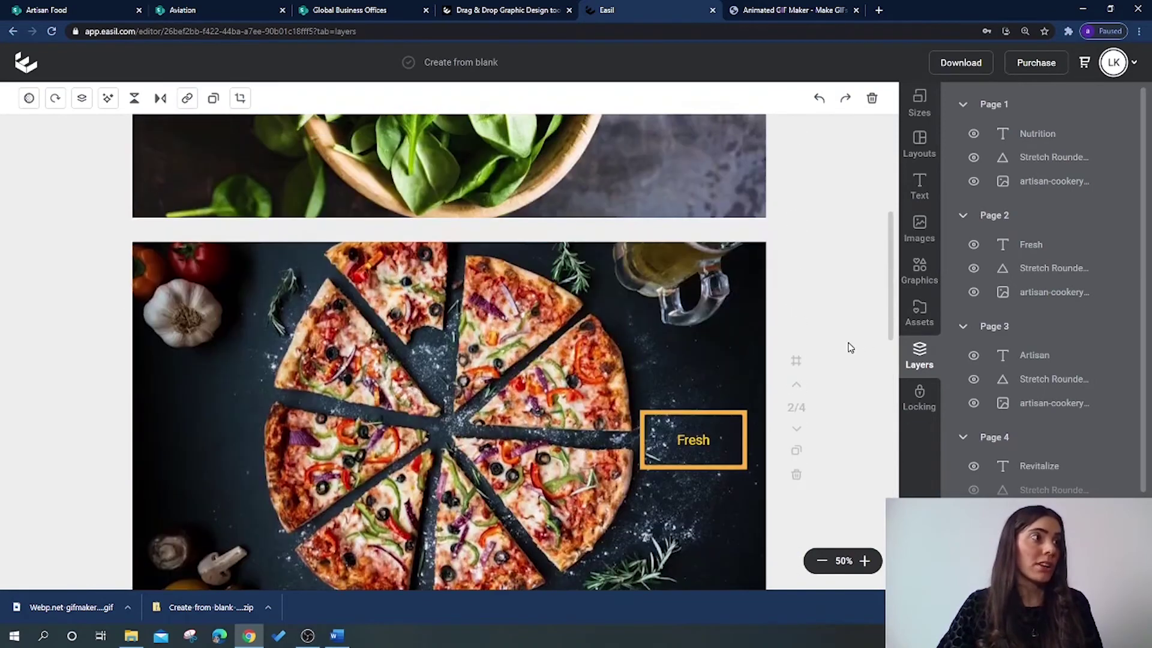
scroll(849, 347, up, 3)
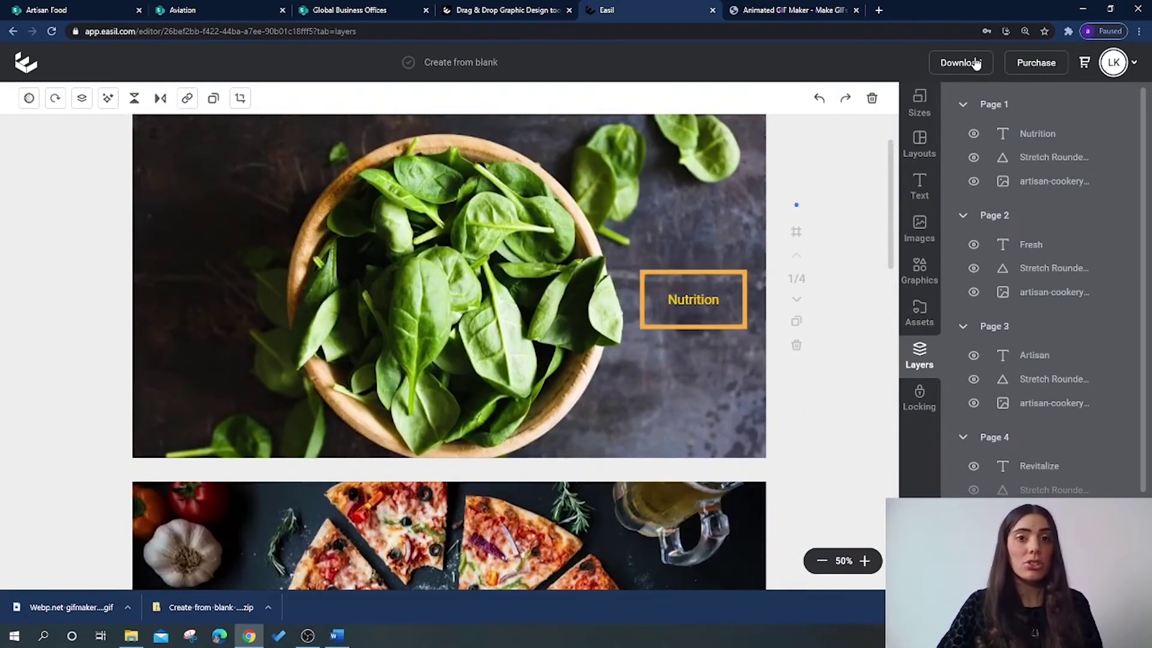
- Download the four banner pages as PNG images, after briefly considering GIF
click(961, 63)
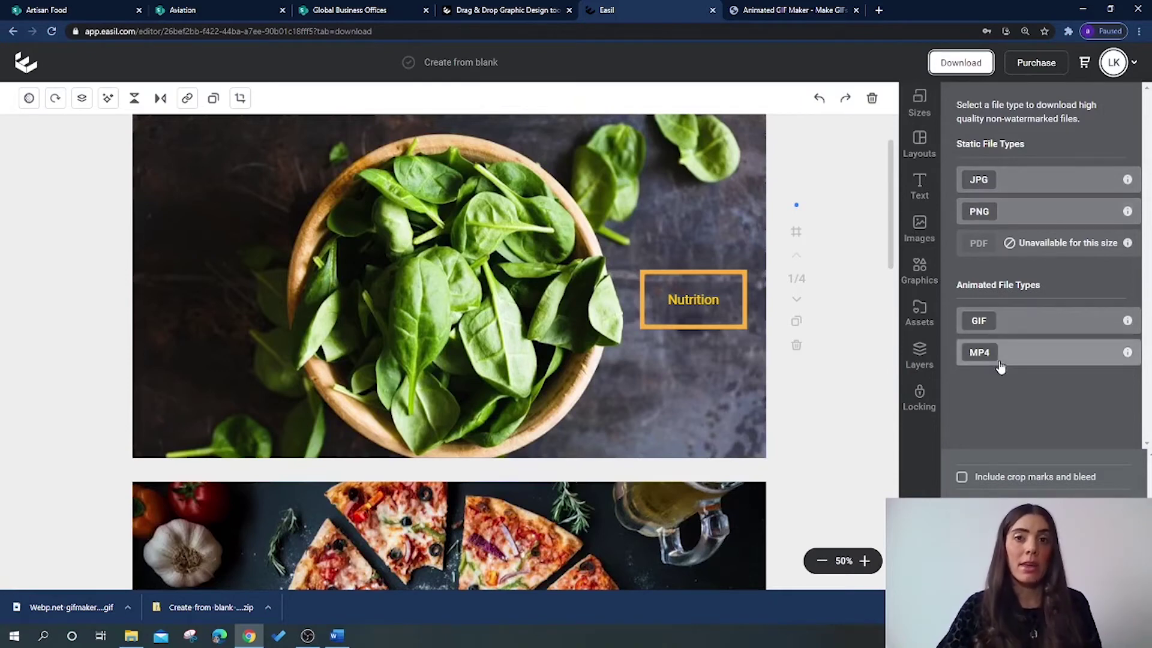
click(1015, 224)
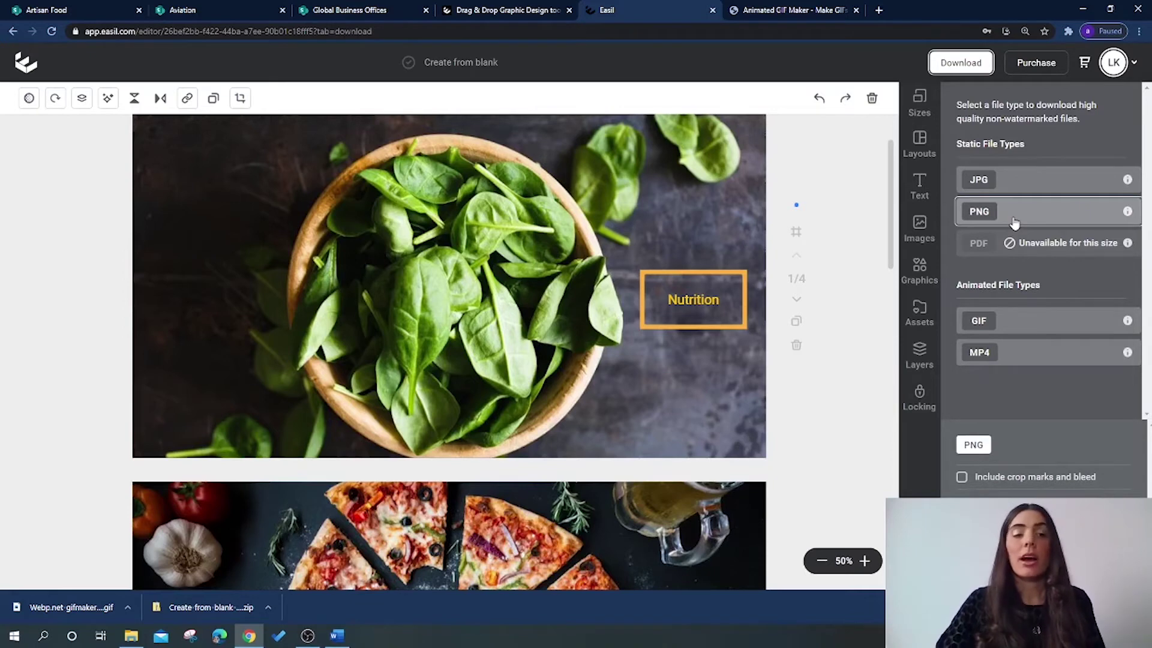
click(1033, 328)
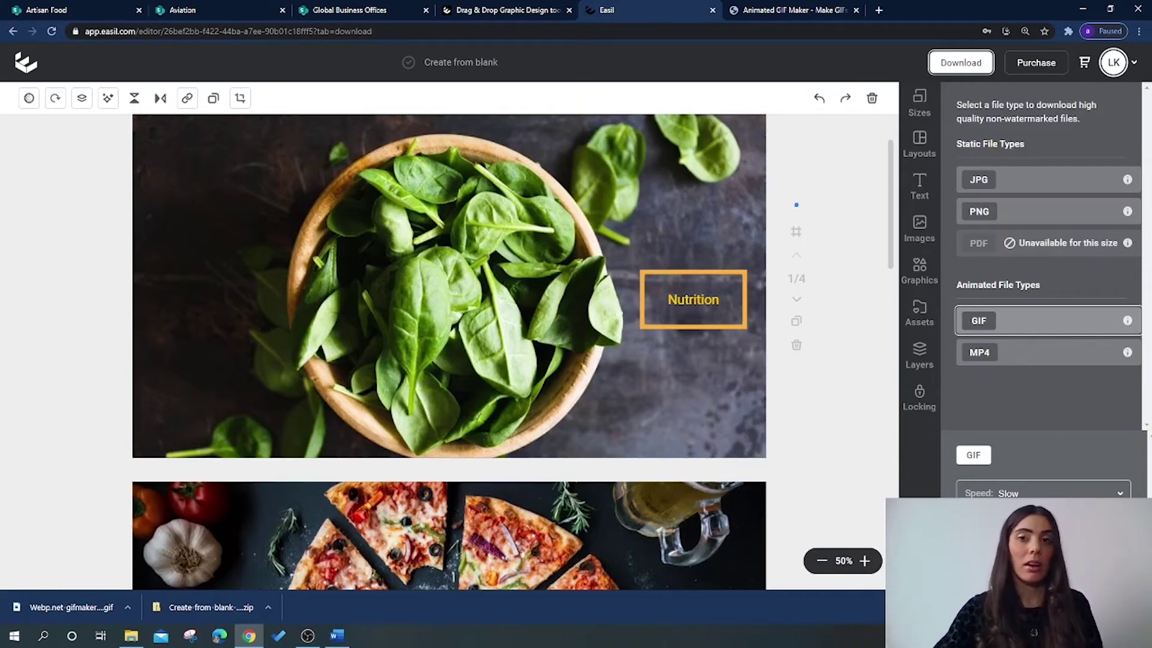
scroll(1044, 360, up, 1)
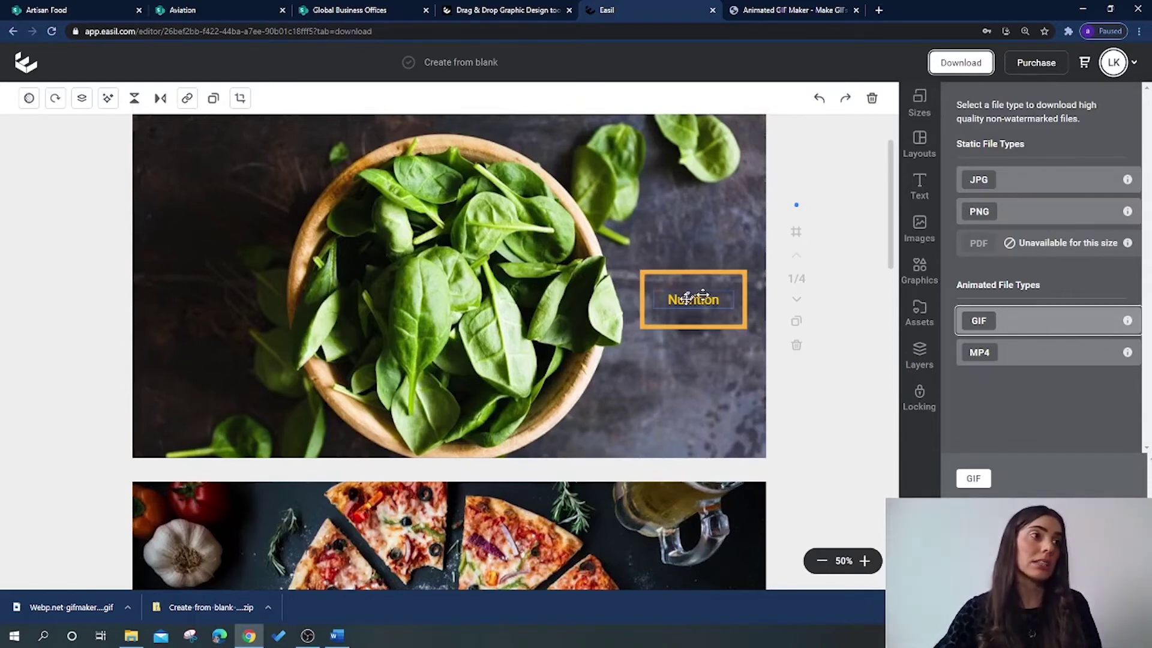
click(994, 216)
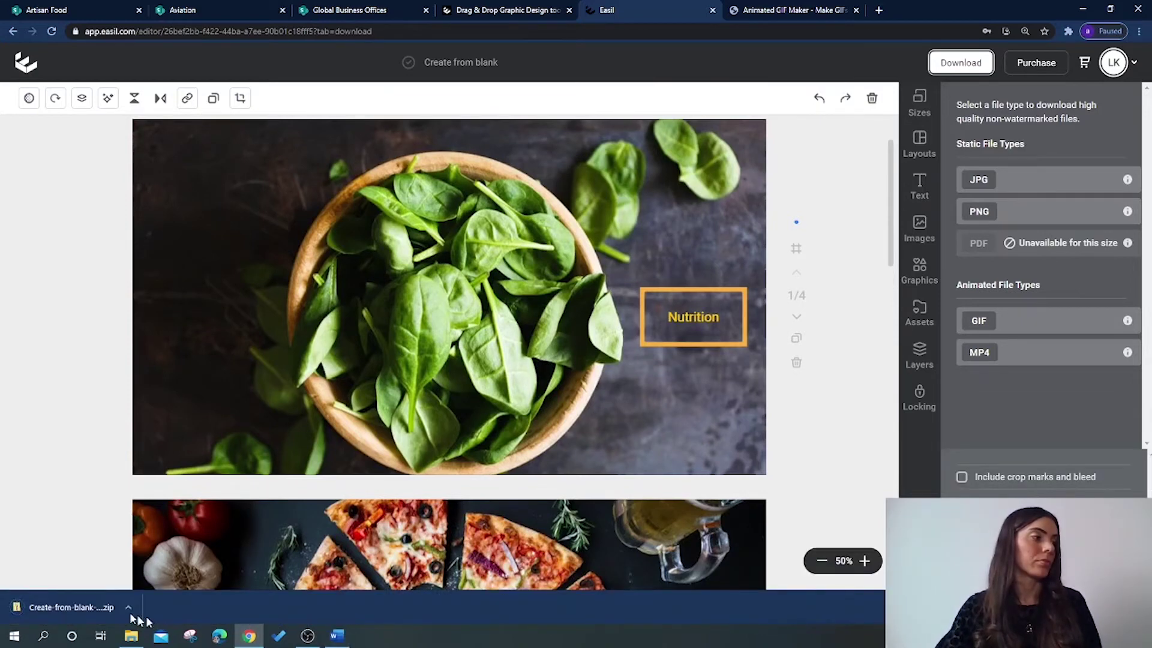
- Open the downloaded zip file from the browser's download shelf
click(128, 609)
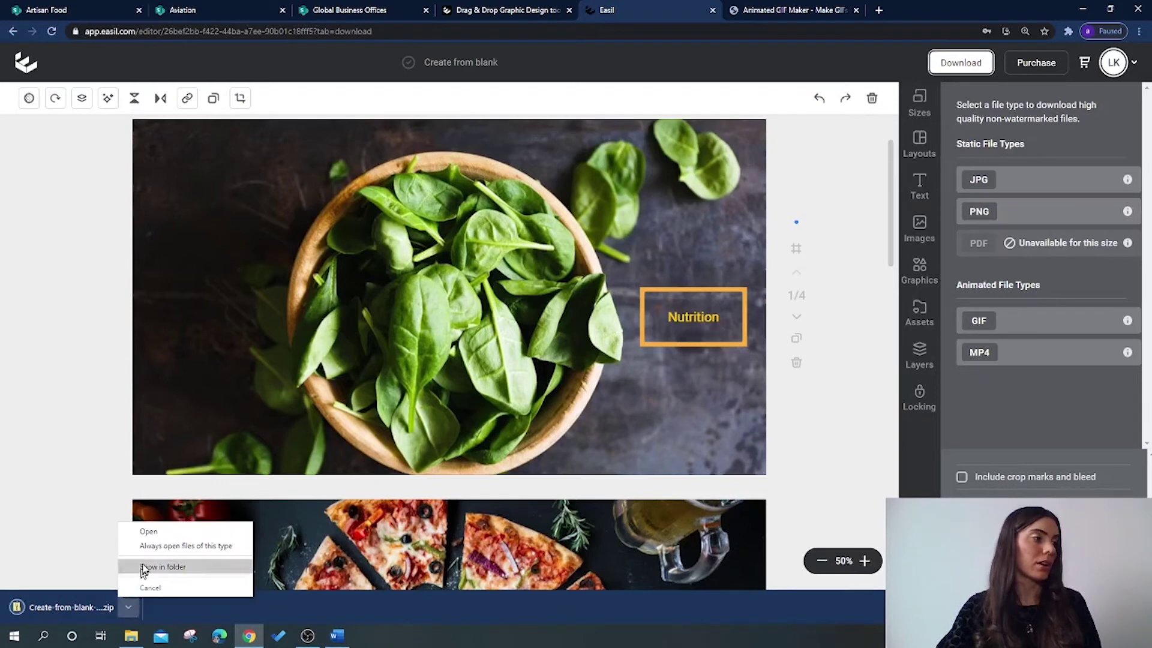
click(150, 535)
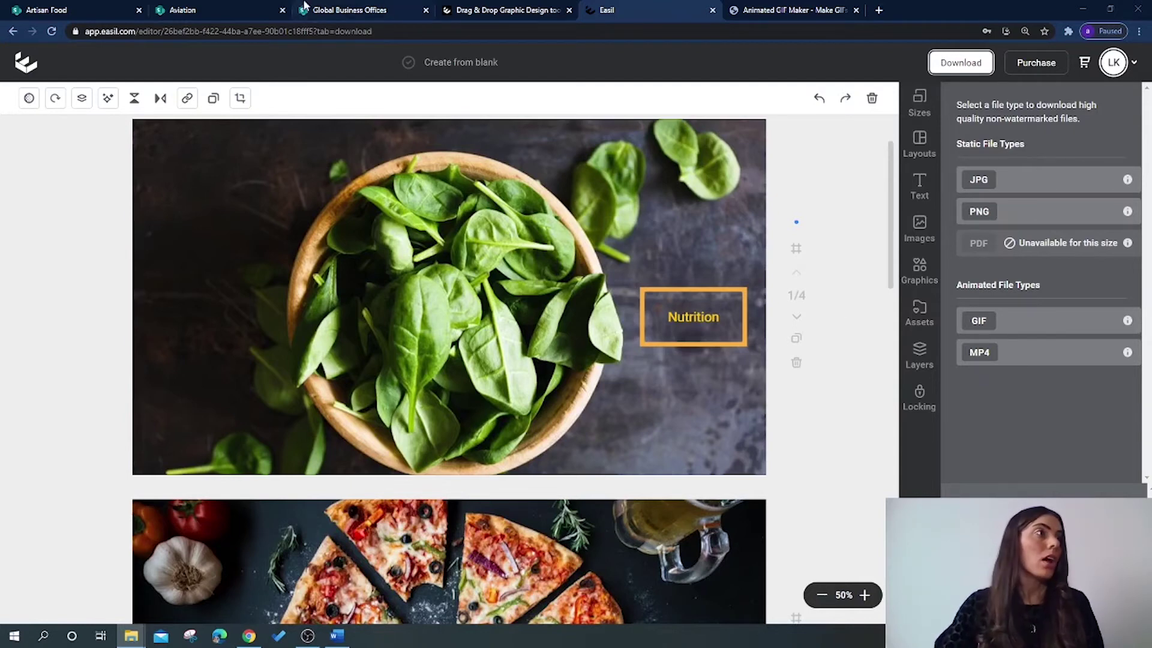
- On GIFMaker.me, upload all four Create from blank banner PNG files as frames
click(774, 10)
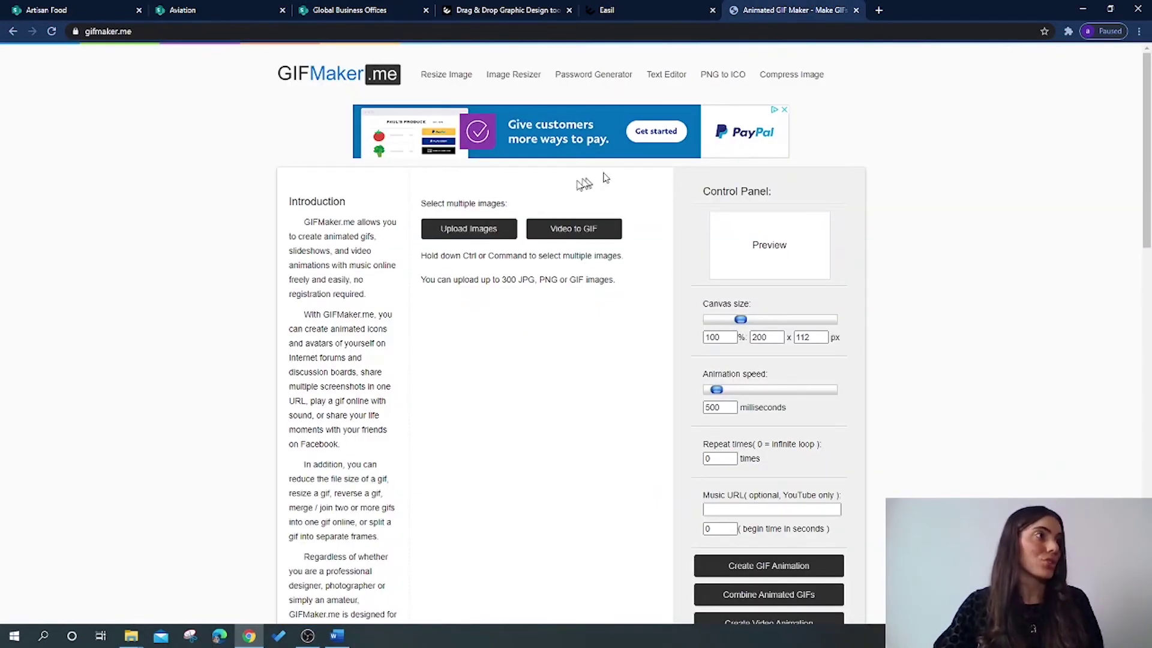
click(492, 230)
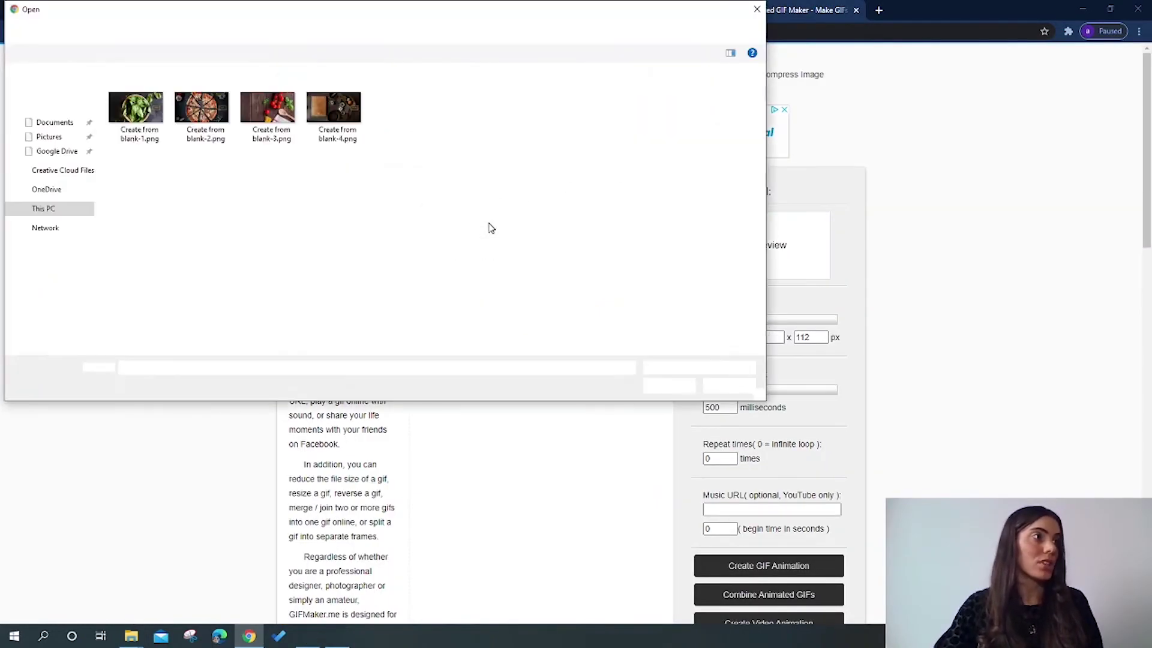
click(137, 90)
shift+click(324, 87)
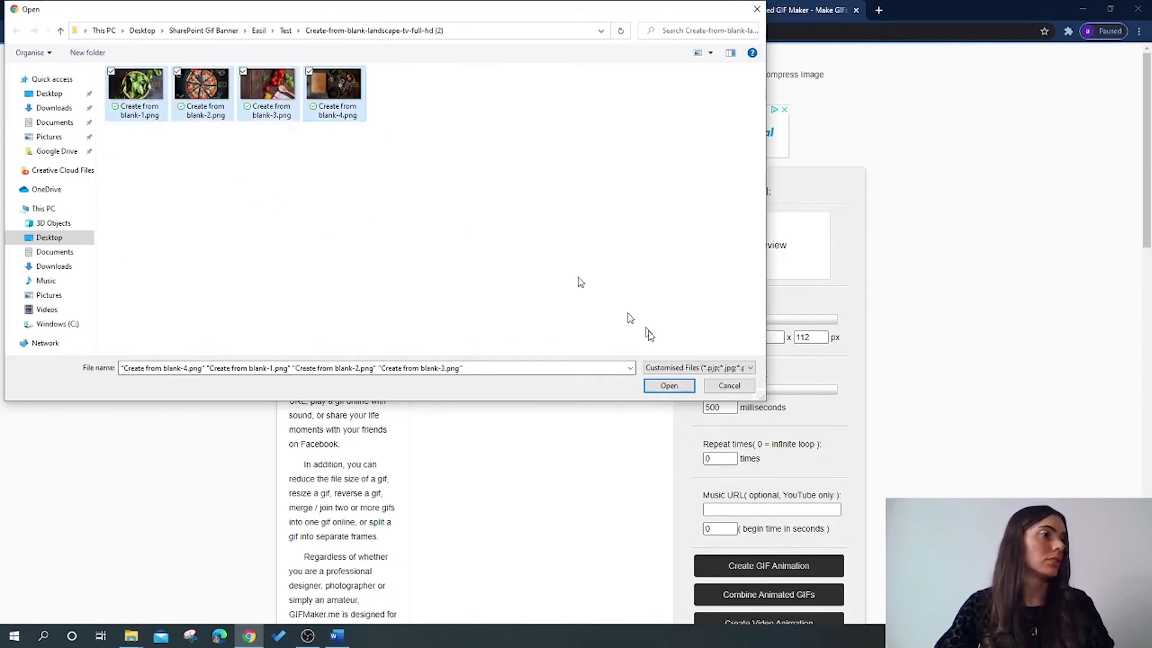
click(661, 387)
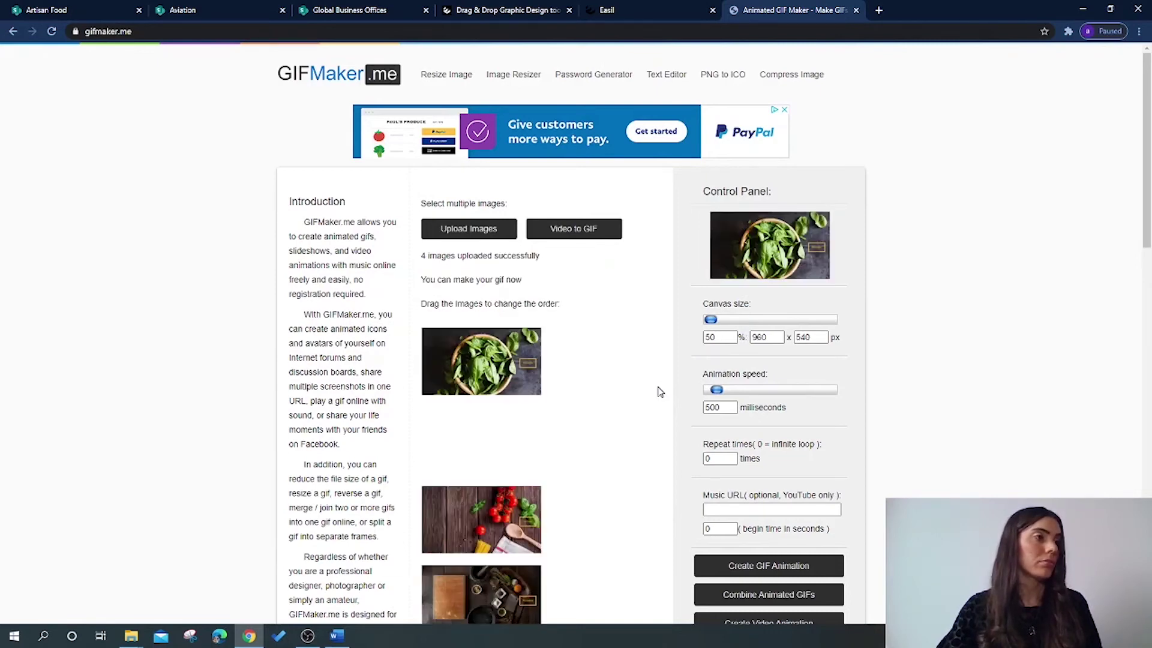
scroll(659, 392, down, 2)
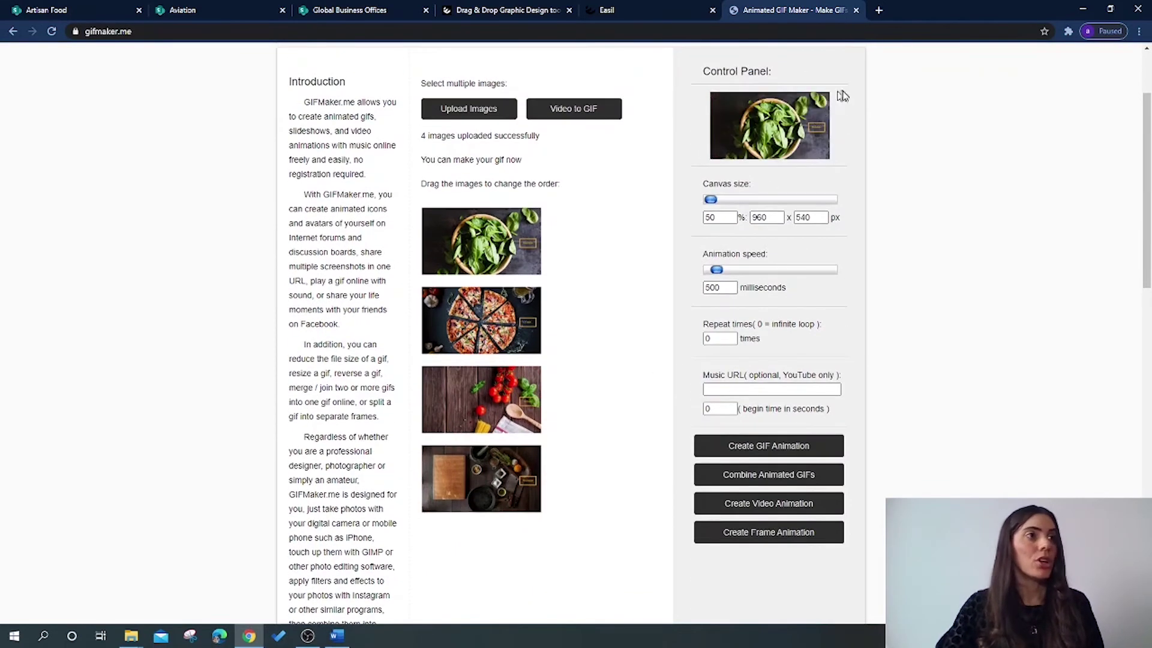
- Set the animation speed to 2500 milliseconds per frame and create the GIF animation
double_click(720, 217)
text(100)
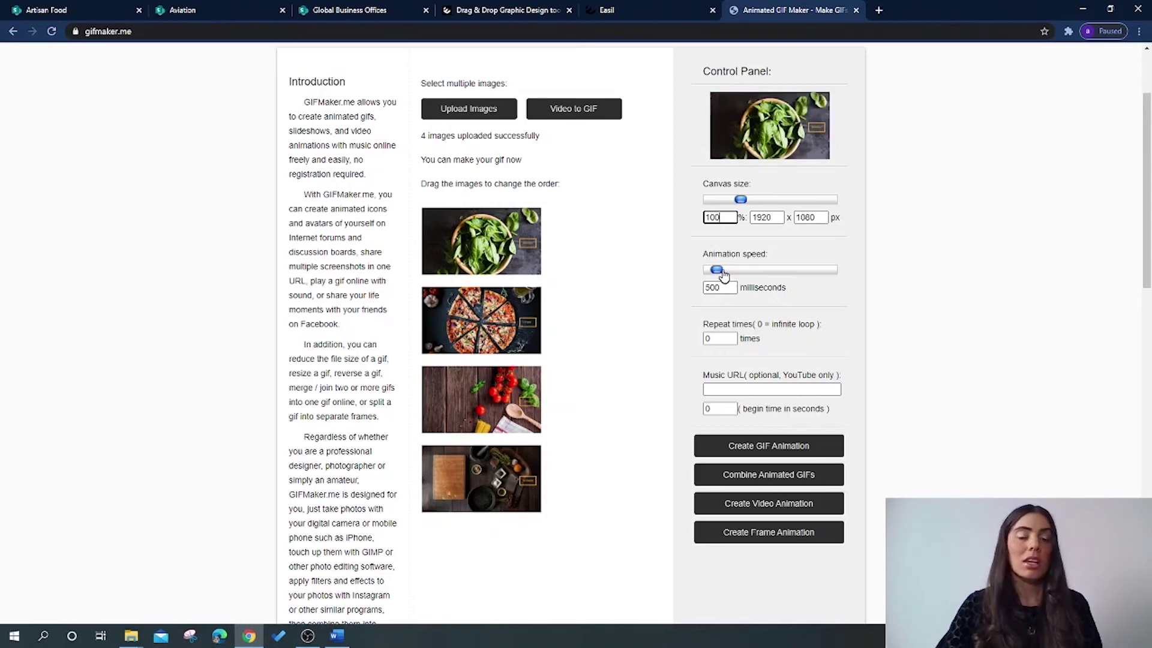
mouse_move(722, 272)
mouse_down()
mouse_move(735, 272)
mouse_move(725, 276)
mouse_up()
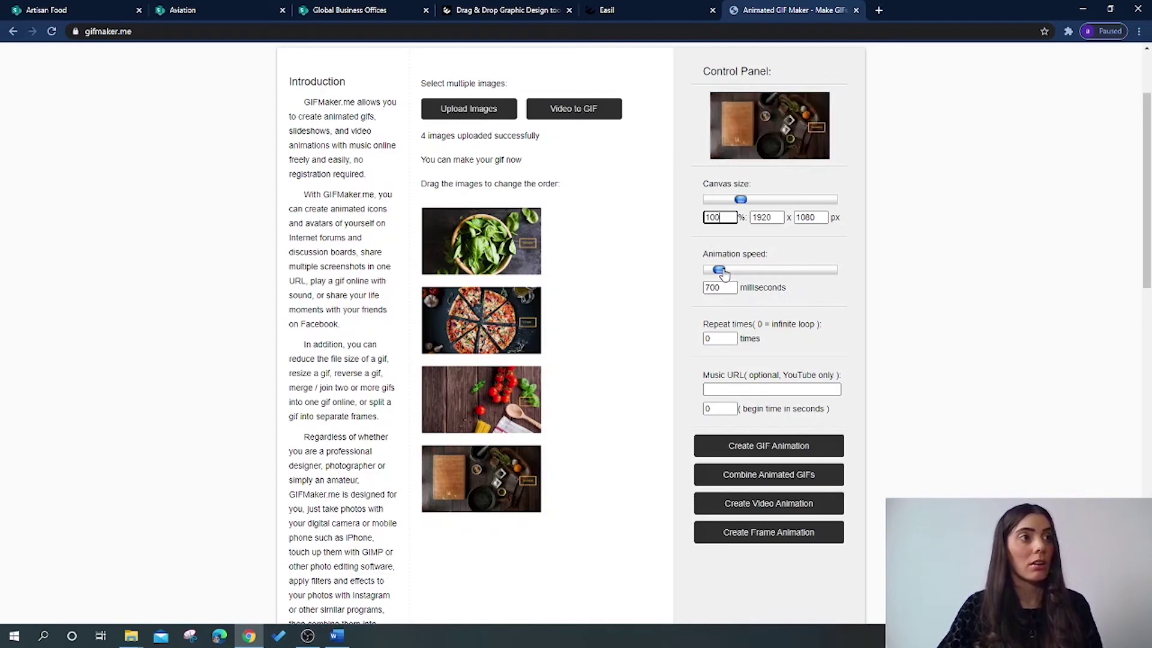
double_click(734, 287)
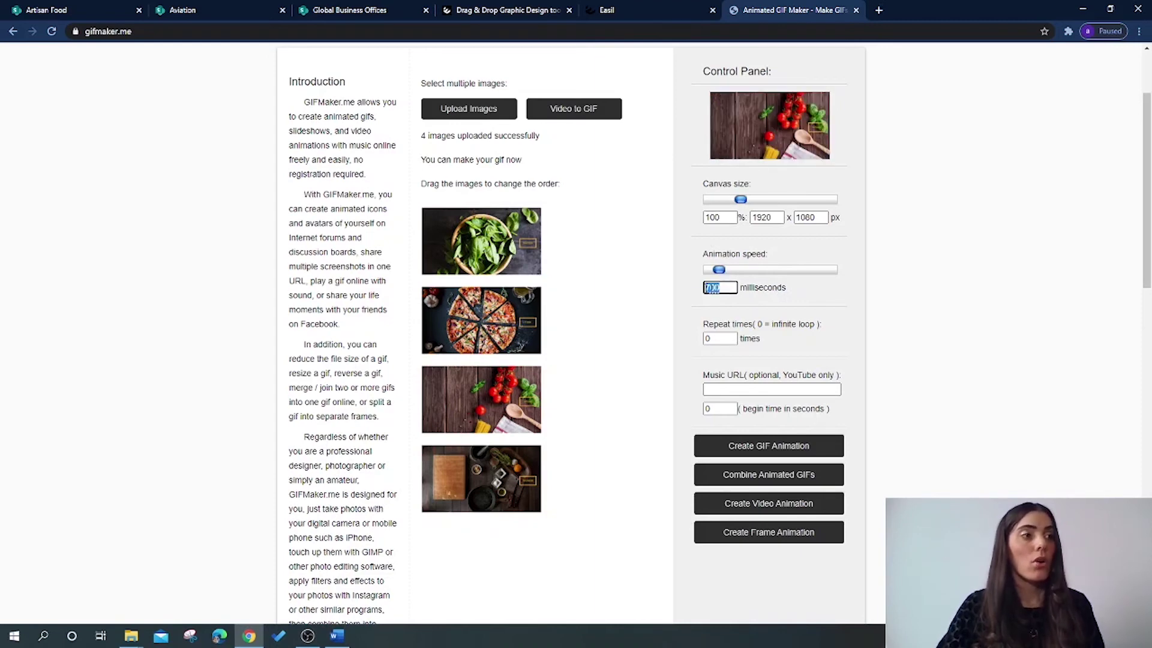
text(2500)
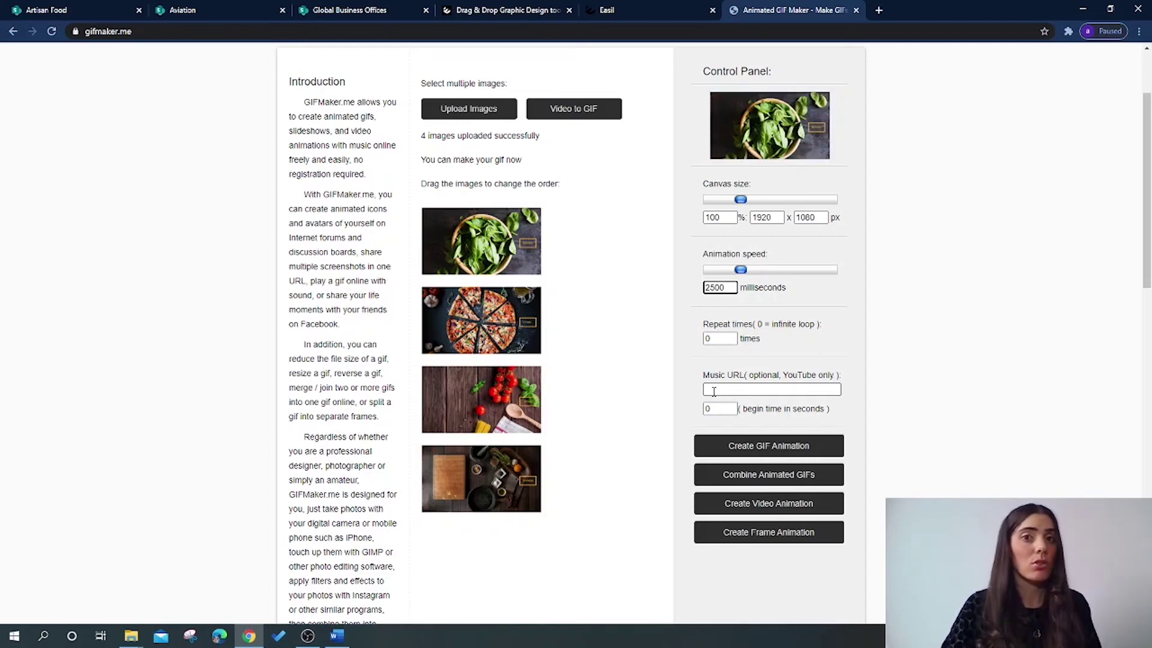
click(736, 453)
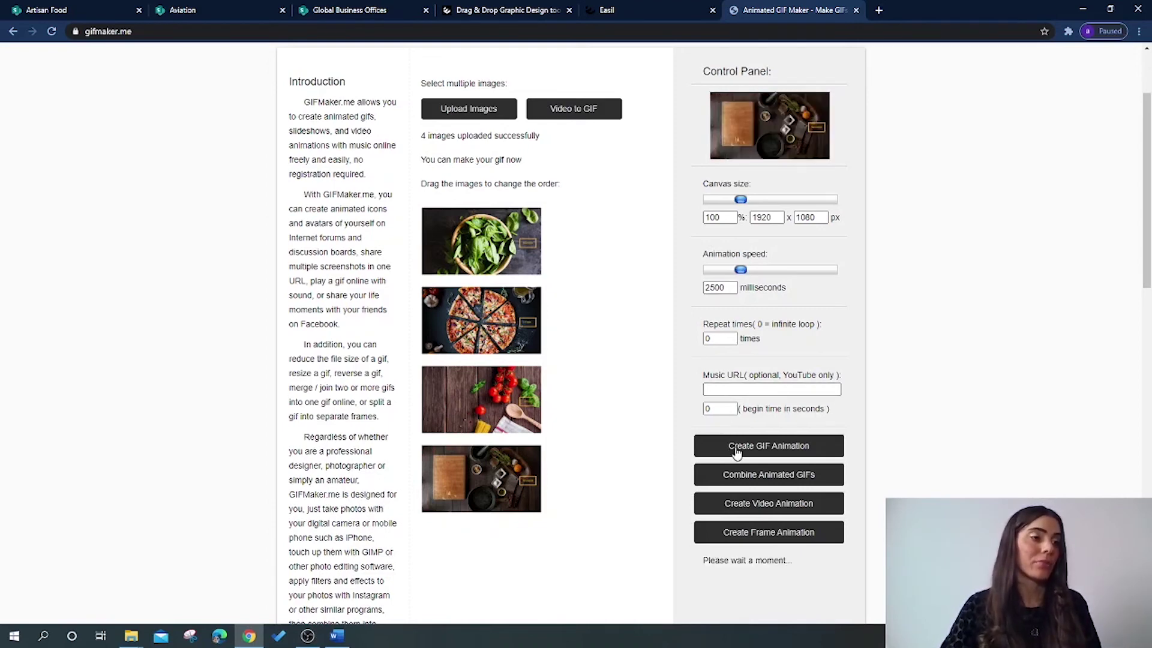
scroll(736, 452, down, 1)
scroll(740, 452, down, 1)
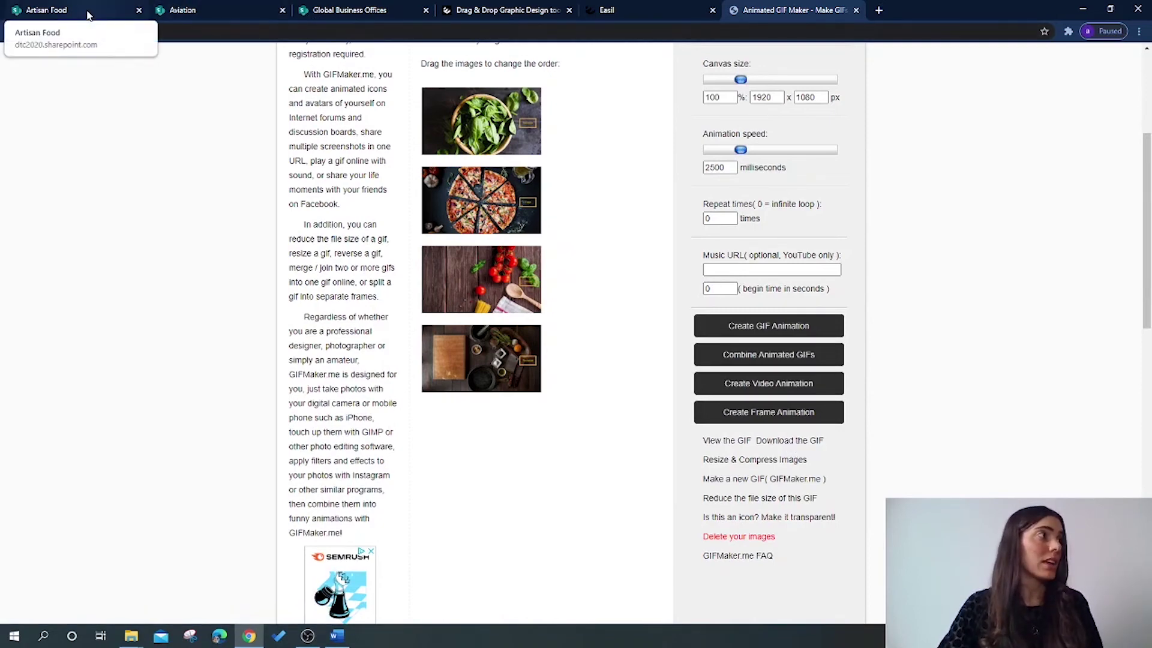
- From the SharePoint site's home, create a new page titled Artisan Food
click(88, 12)
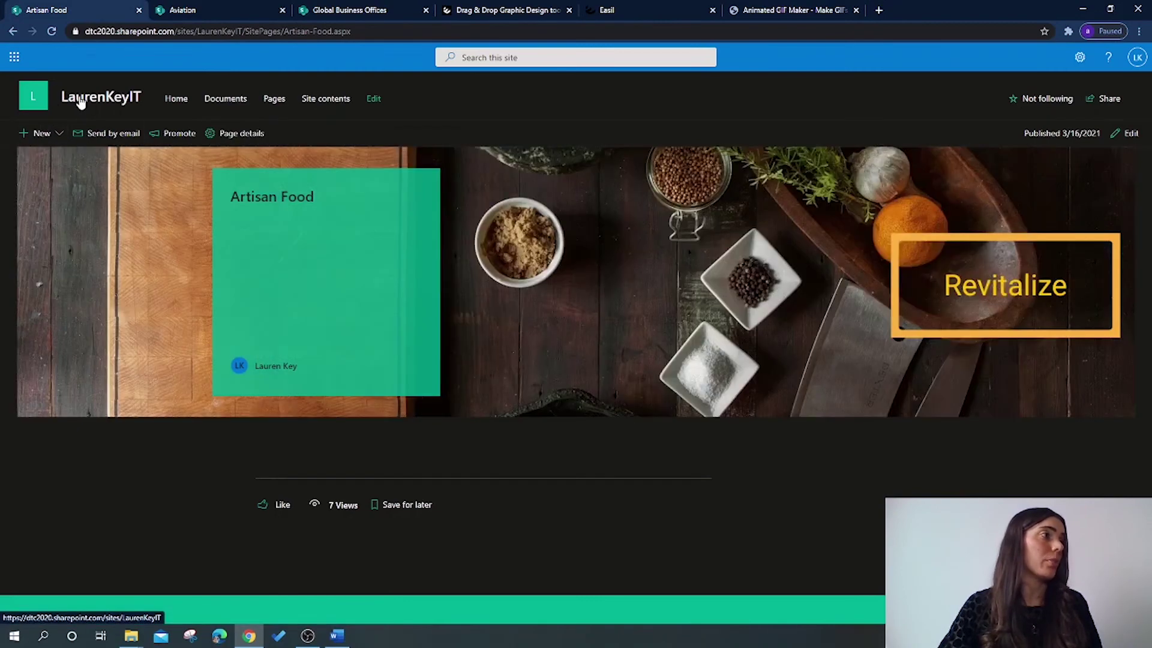
click(80, 99)
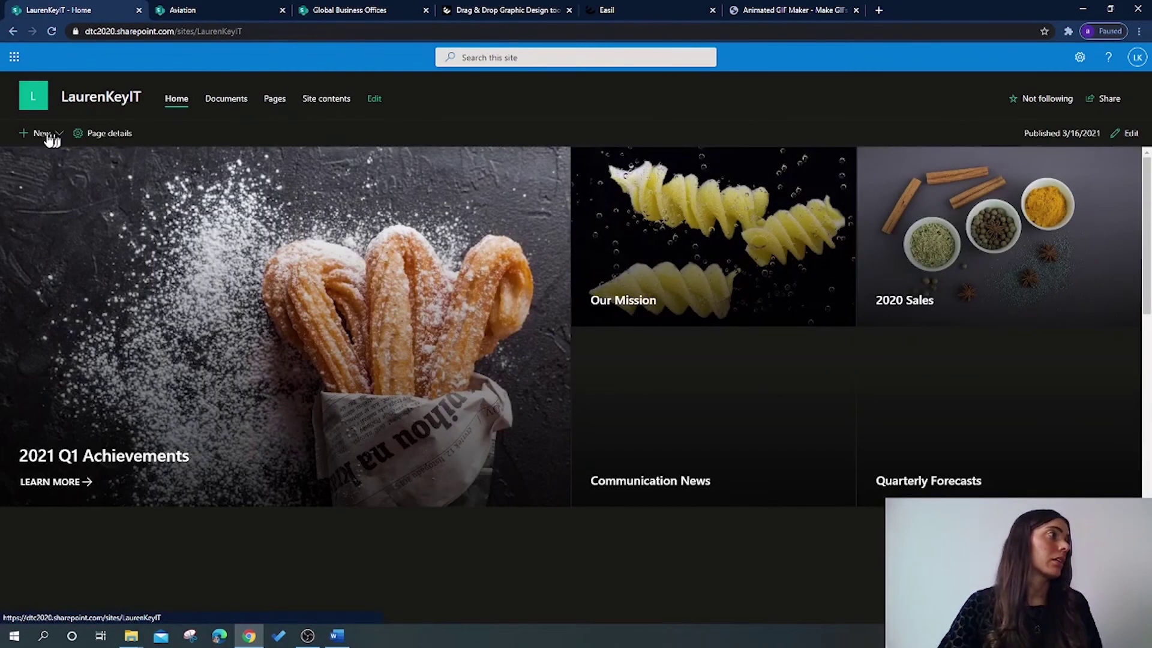
click(41, 134)
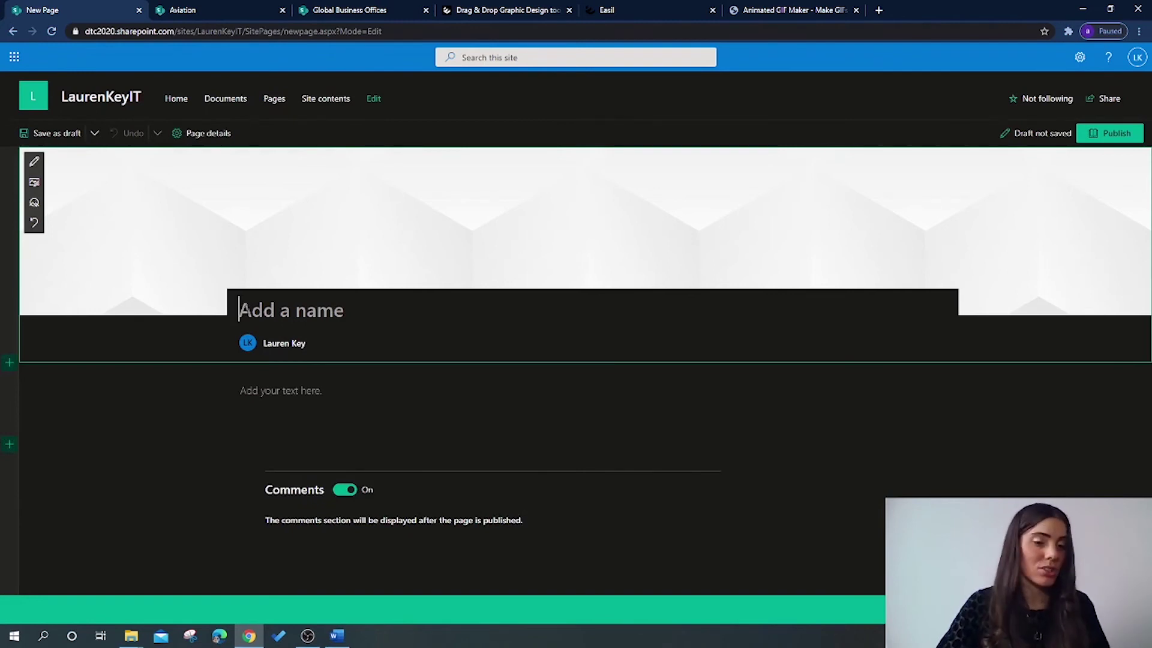
text(Arti)
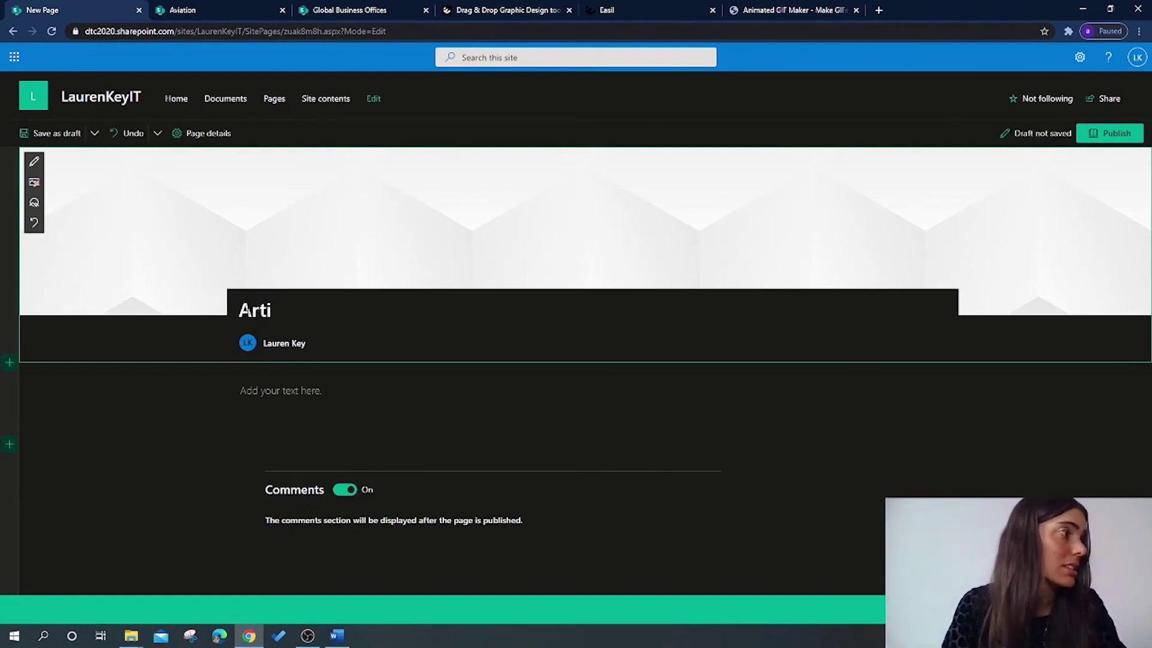
text(san Food)
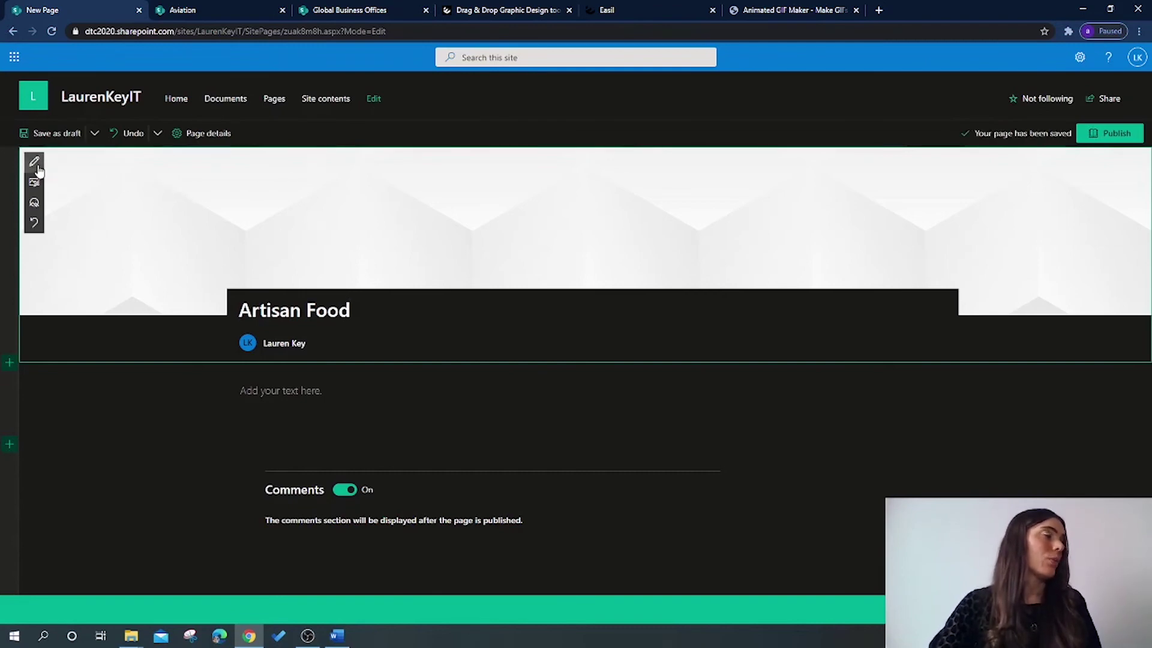
- Open Edit title area and choose Change image for the page's title banner
click(35, 164)
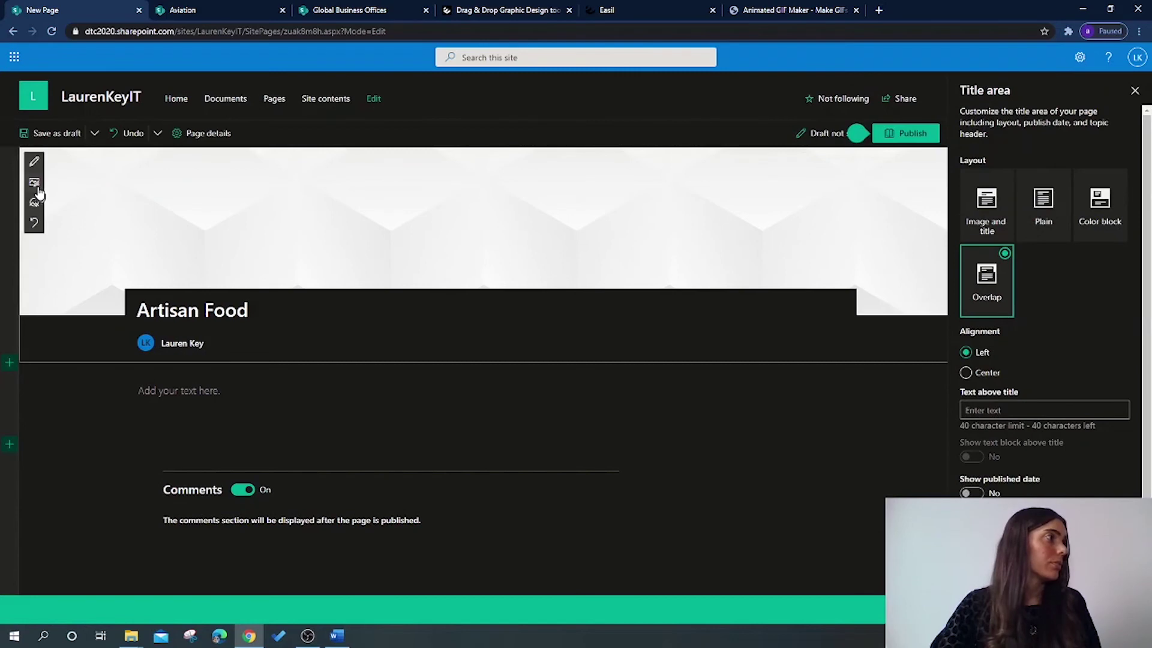
click(34, 183)
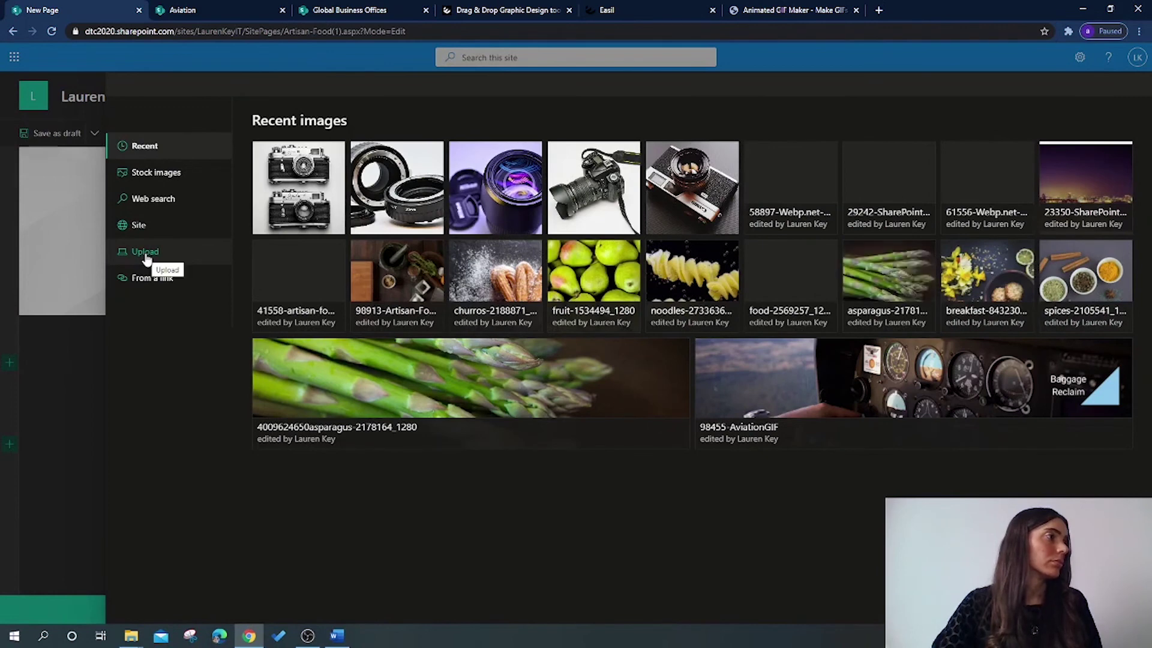
- Choose Upload and browse to Desktop > SharePoint Gif Banner > Easil > Final Gif banner
click(145, 253)
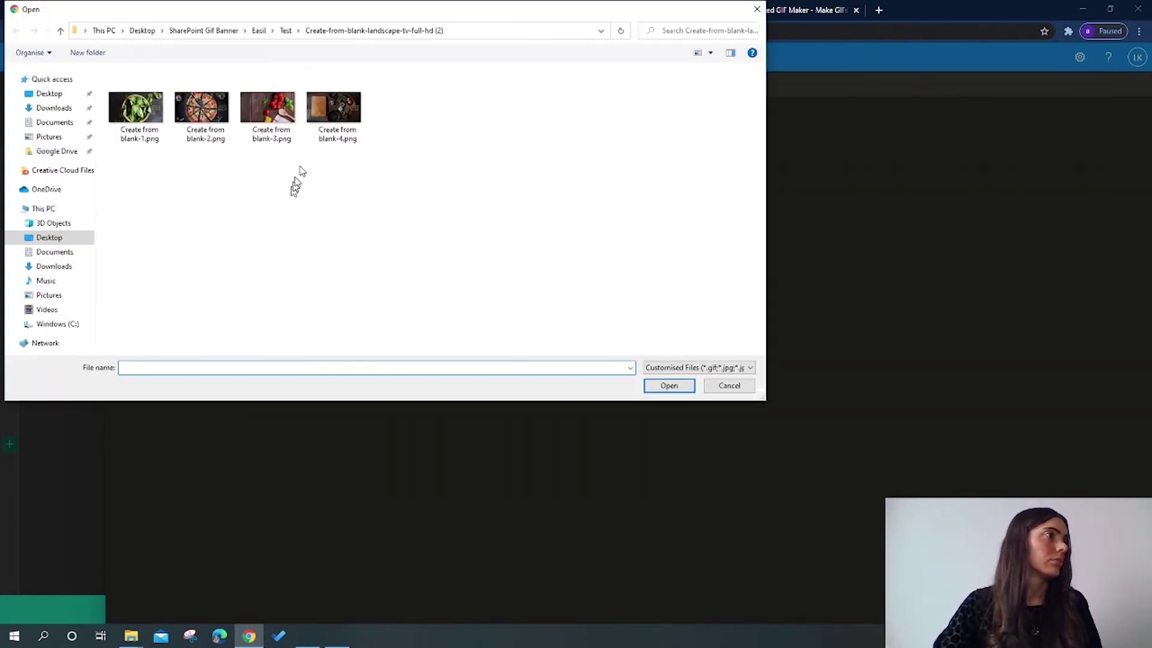
click(62, 99)
click(140, 118)
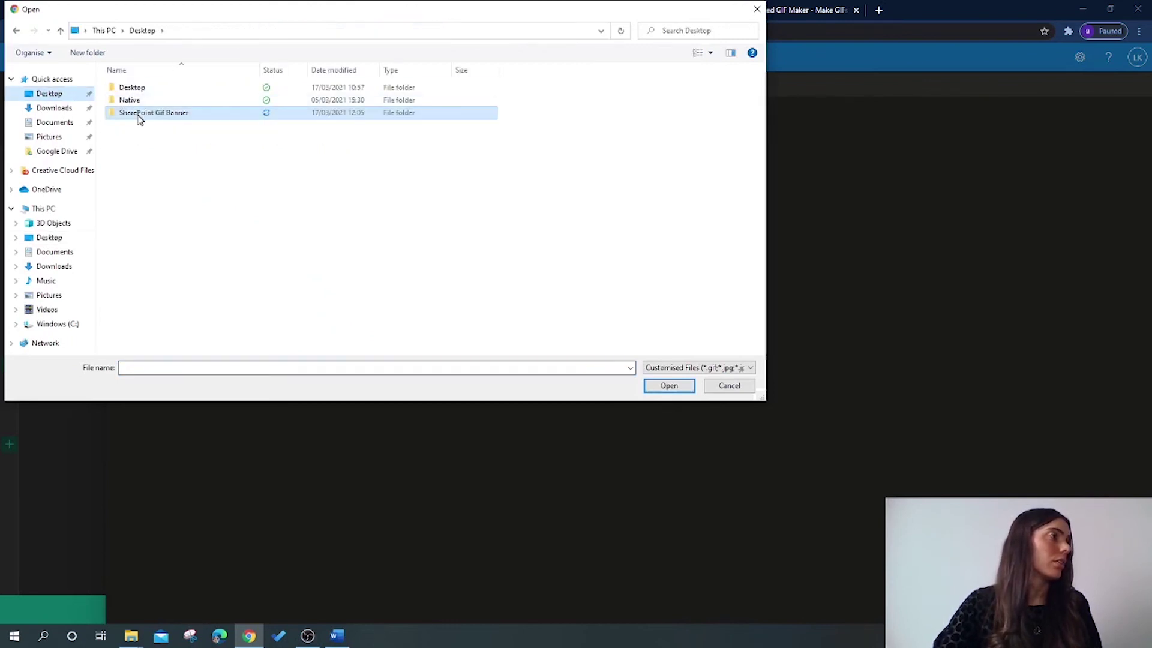
double_click(139, 116)
double_click(141, 87)
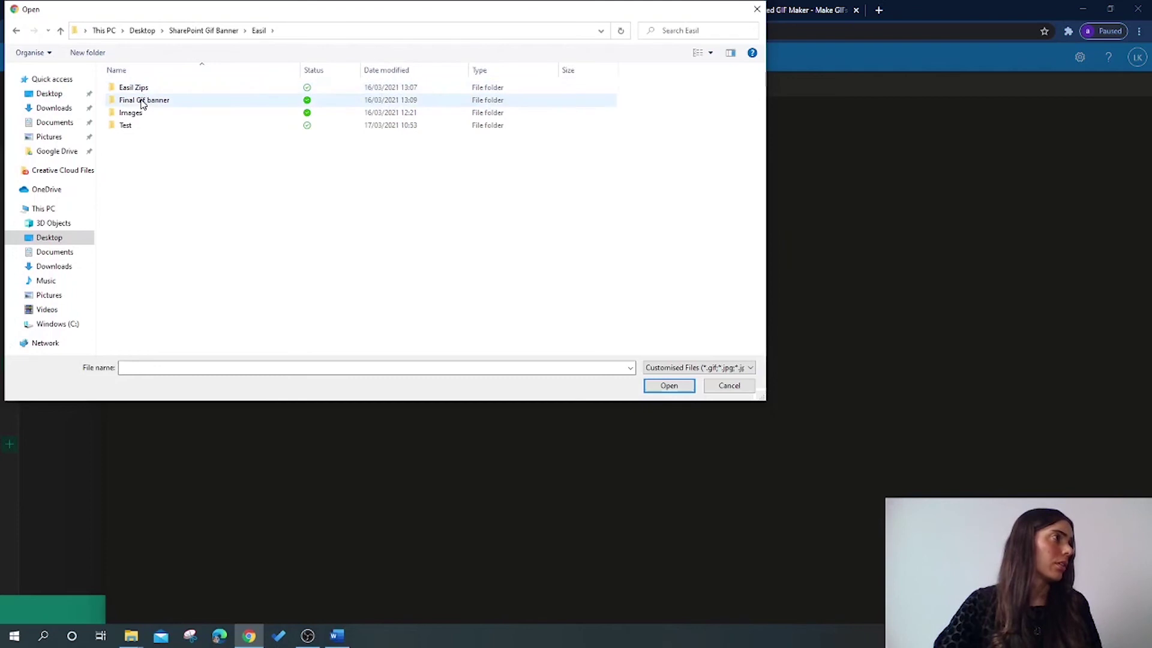
double_click(141, 101)
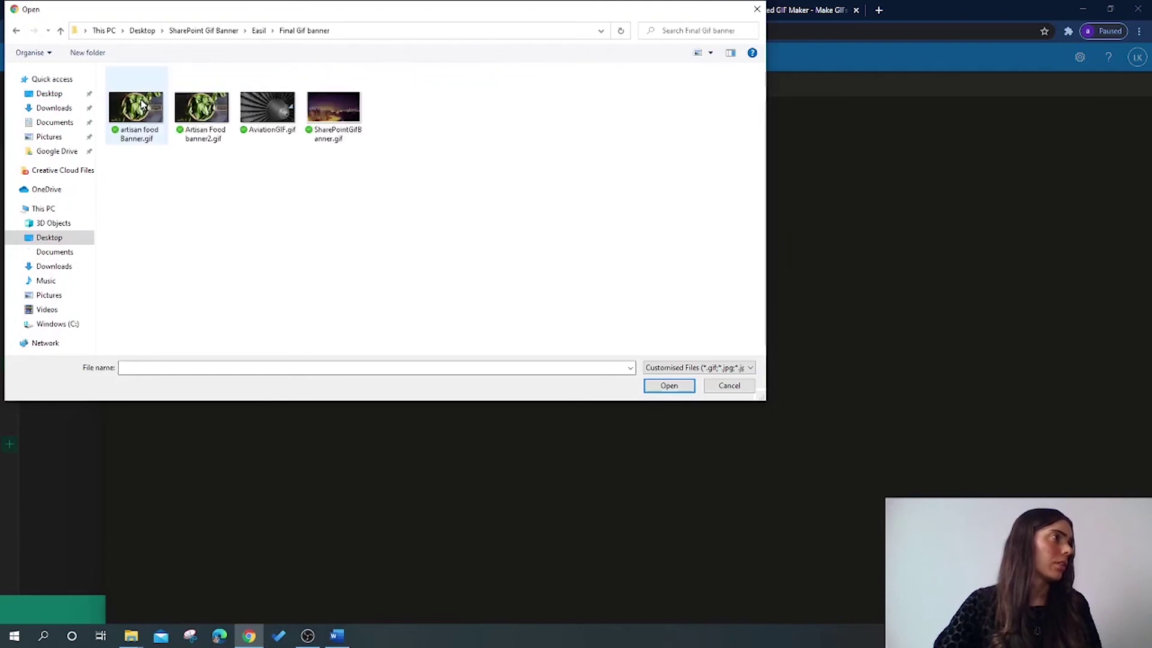
- Select Artisan Food banner2.gif and upload it as the page's title banner image
click(259, 29)
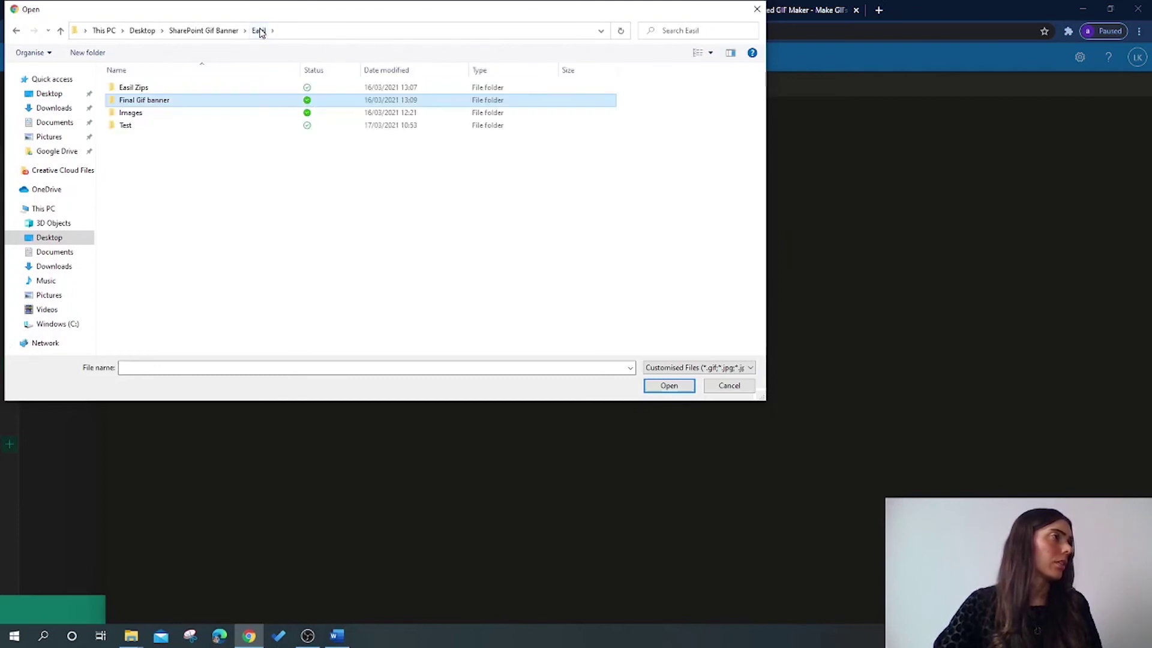
double_click(148, 101)
click(202, 112)
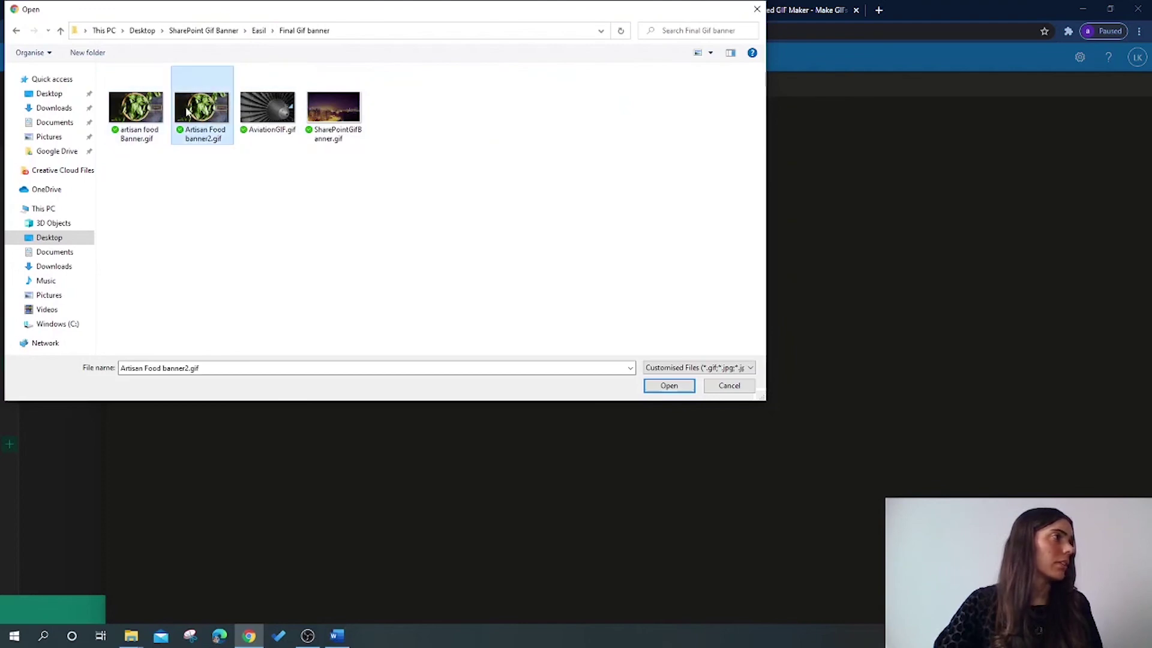
click(666, 387)
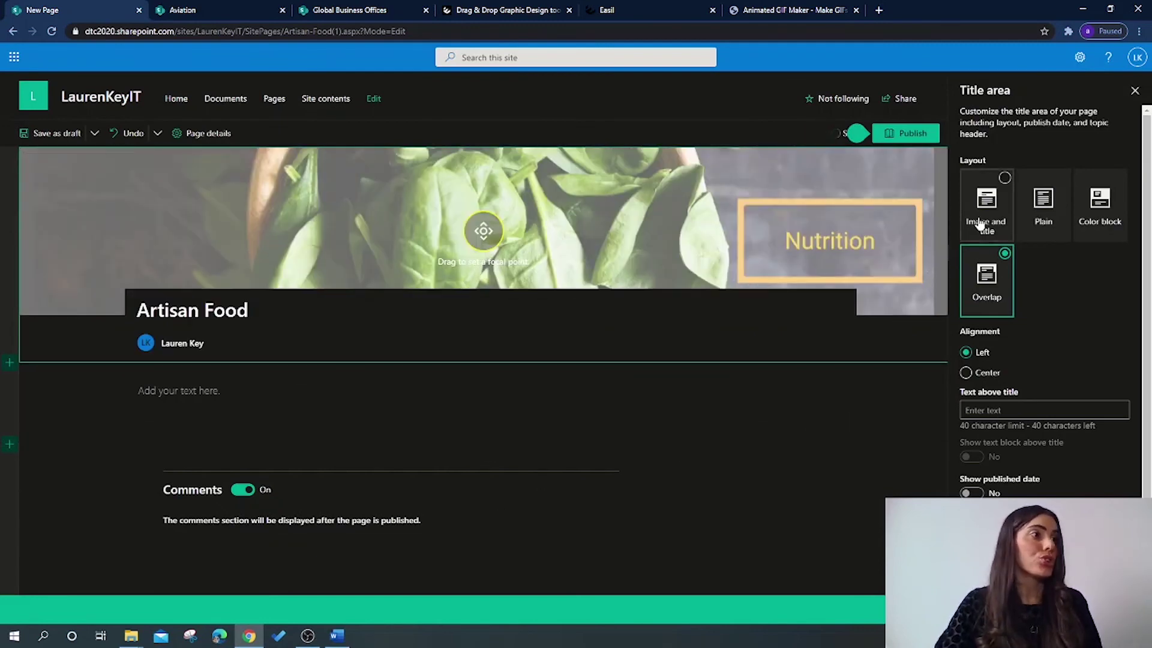
- Try the title layouts, settle on Color block and shift the banner's focal point
click(981, 223)
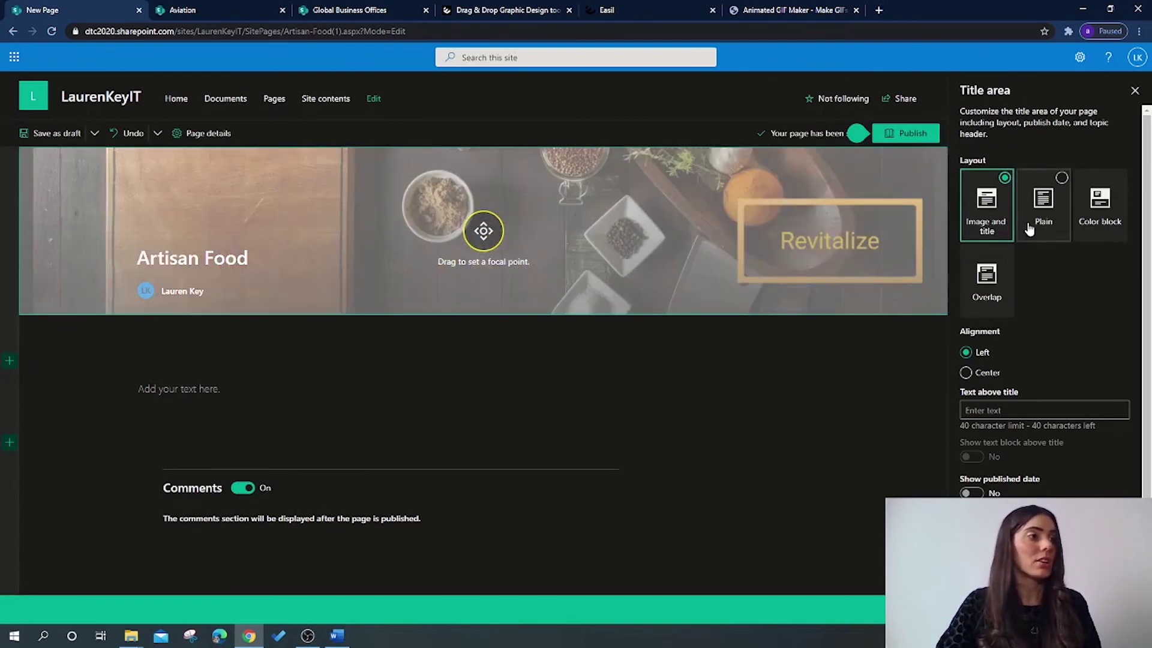
click(1030, 228)
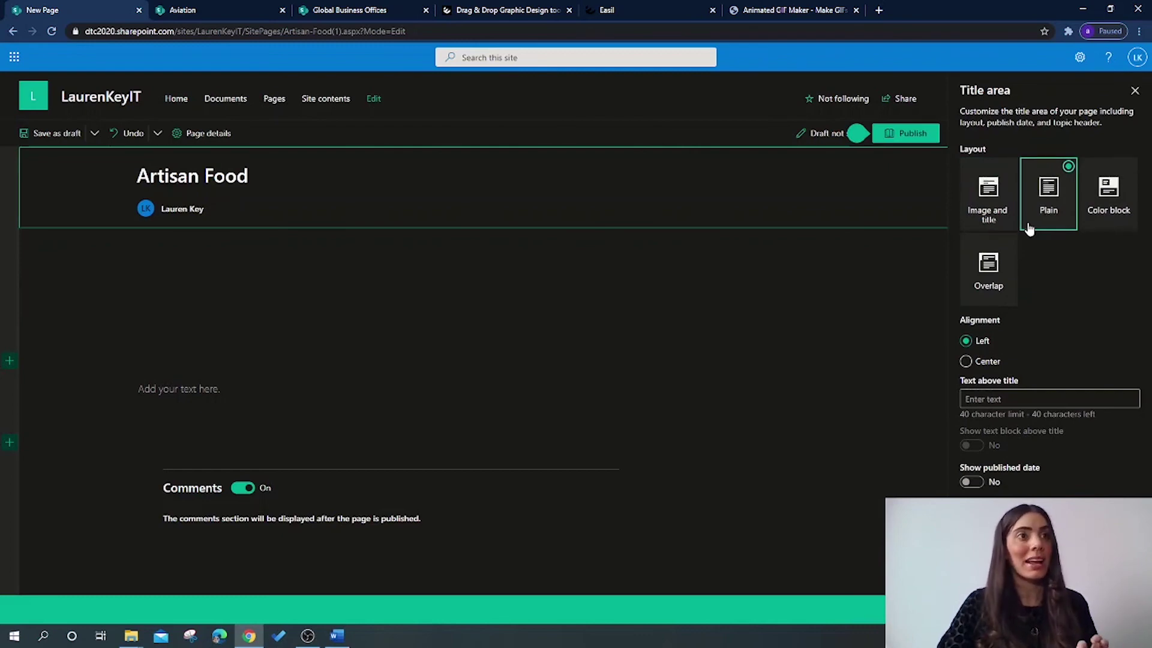
click(1103, 201)
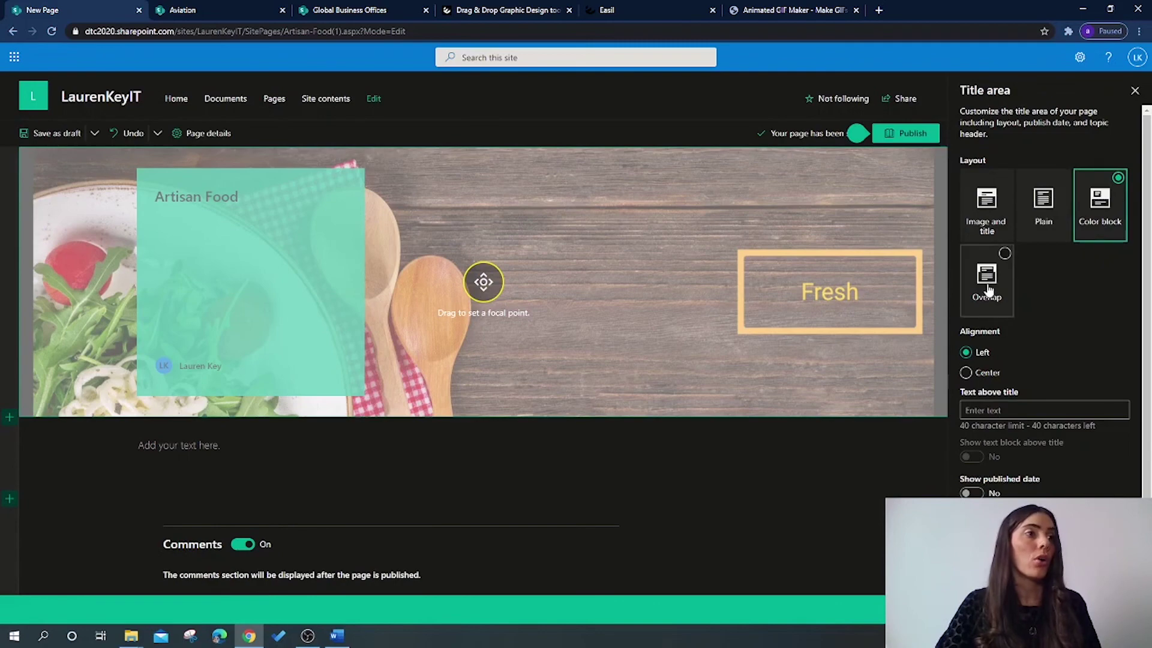
click(987, 283)
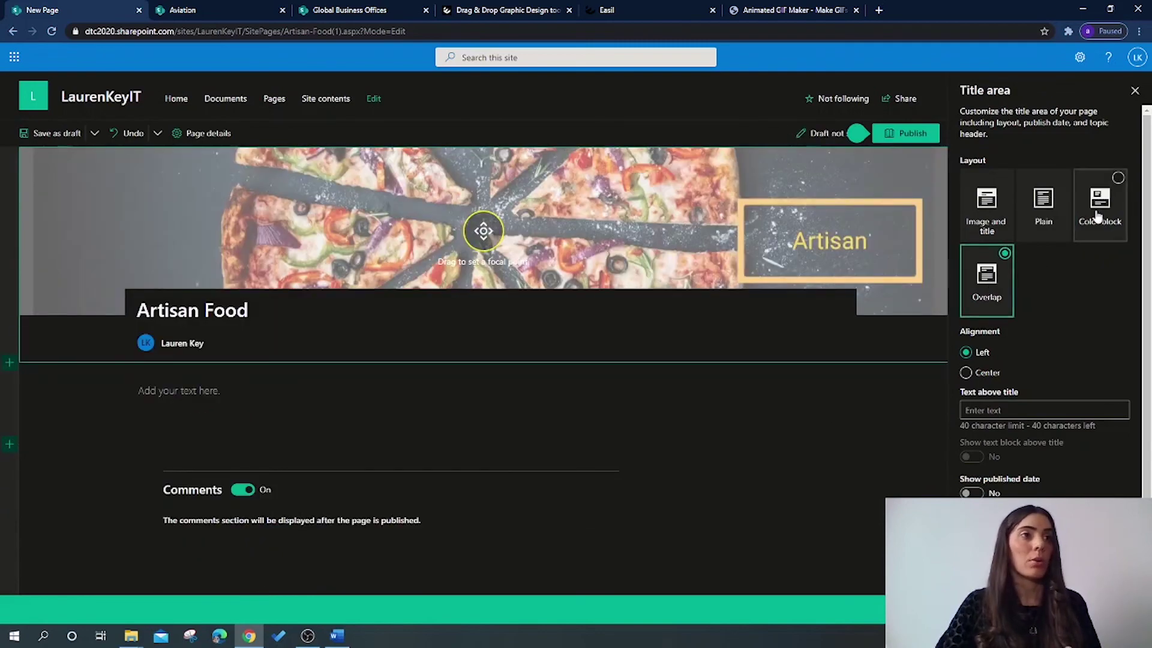
click(1103, 205)
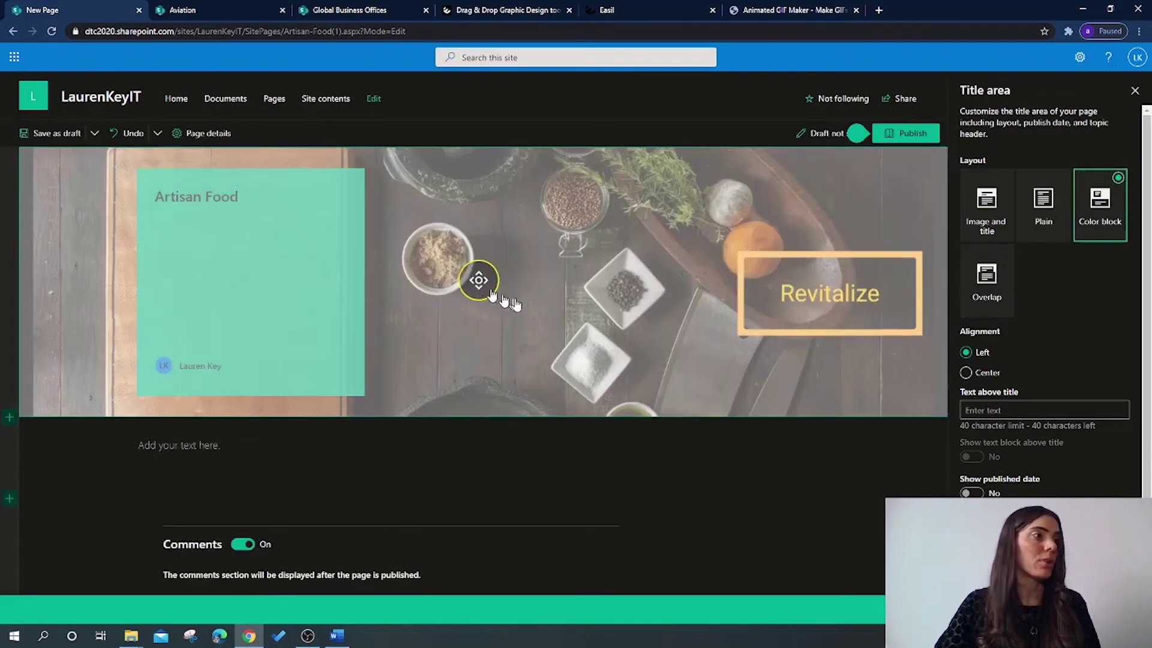
mouse_move(522, 273)
mouse_down()
mouse_move(844, 291)
mouse_move(823, 288)
mouse_up()
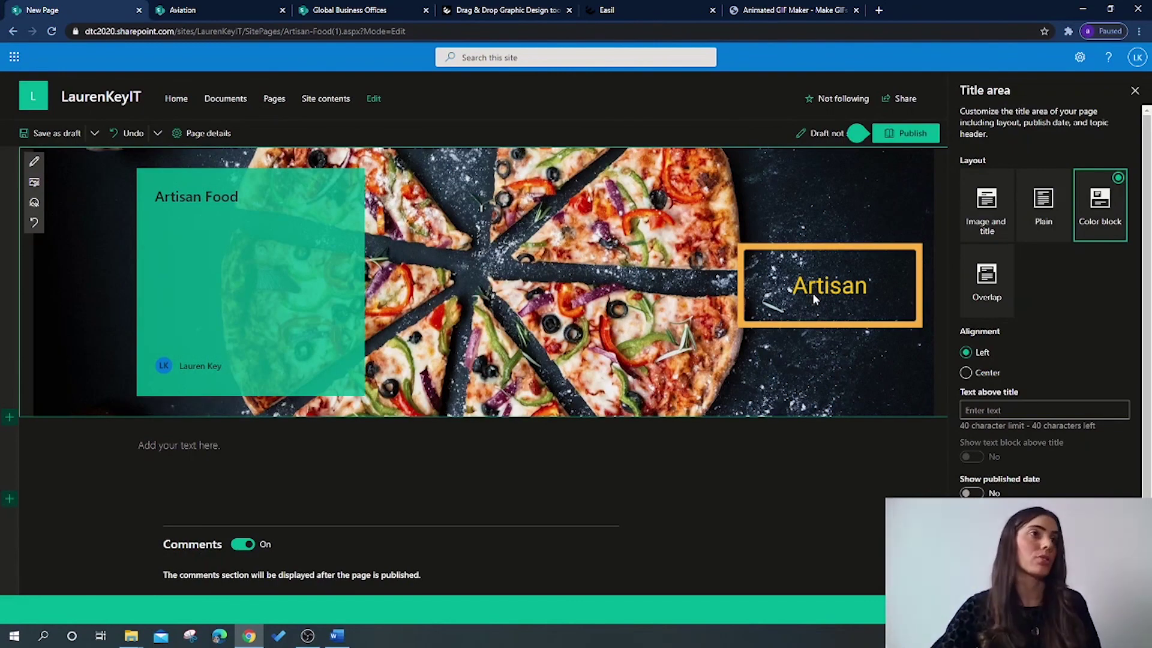
- Publish the Artisan Food page with its animated banner
click(905, 134)
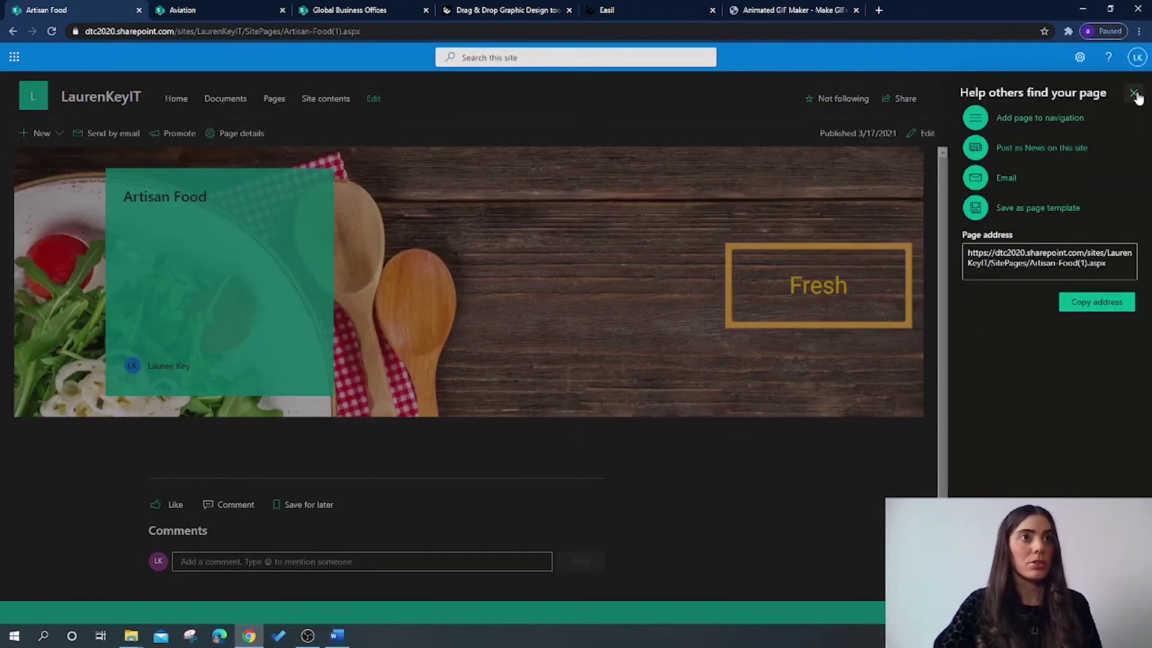
- Dismiss the 'Help others find your page' panel and leftover settings pane
click(1136, 94)
click(1137, 93)
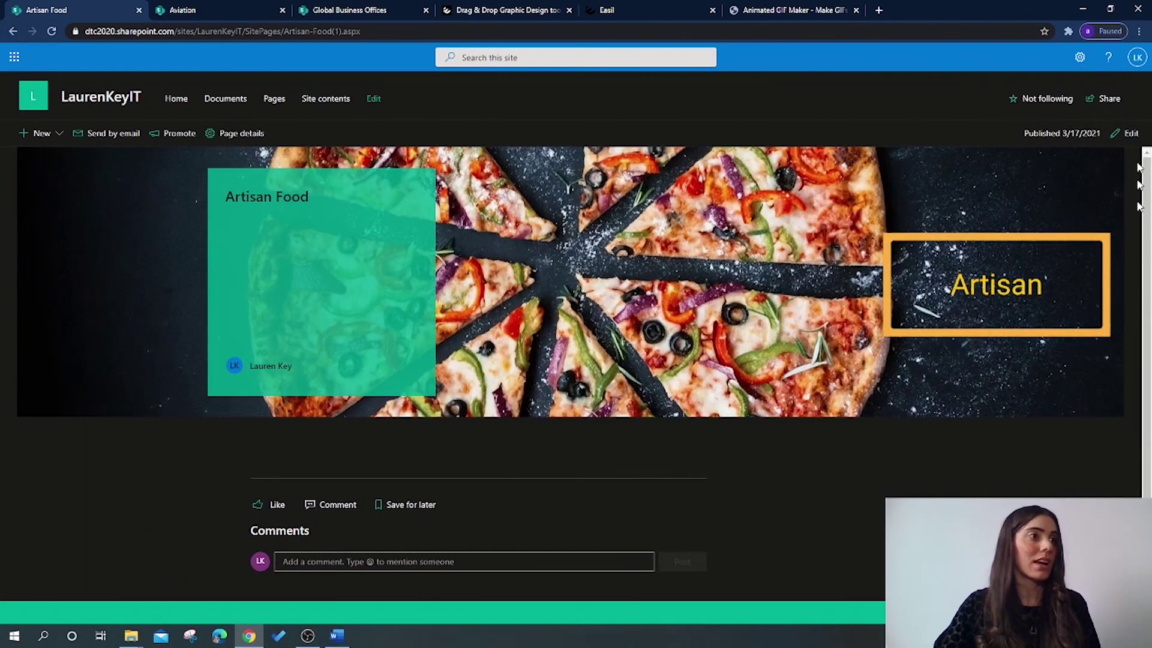